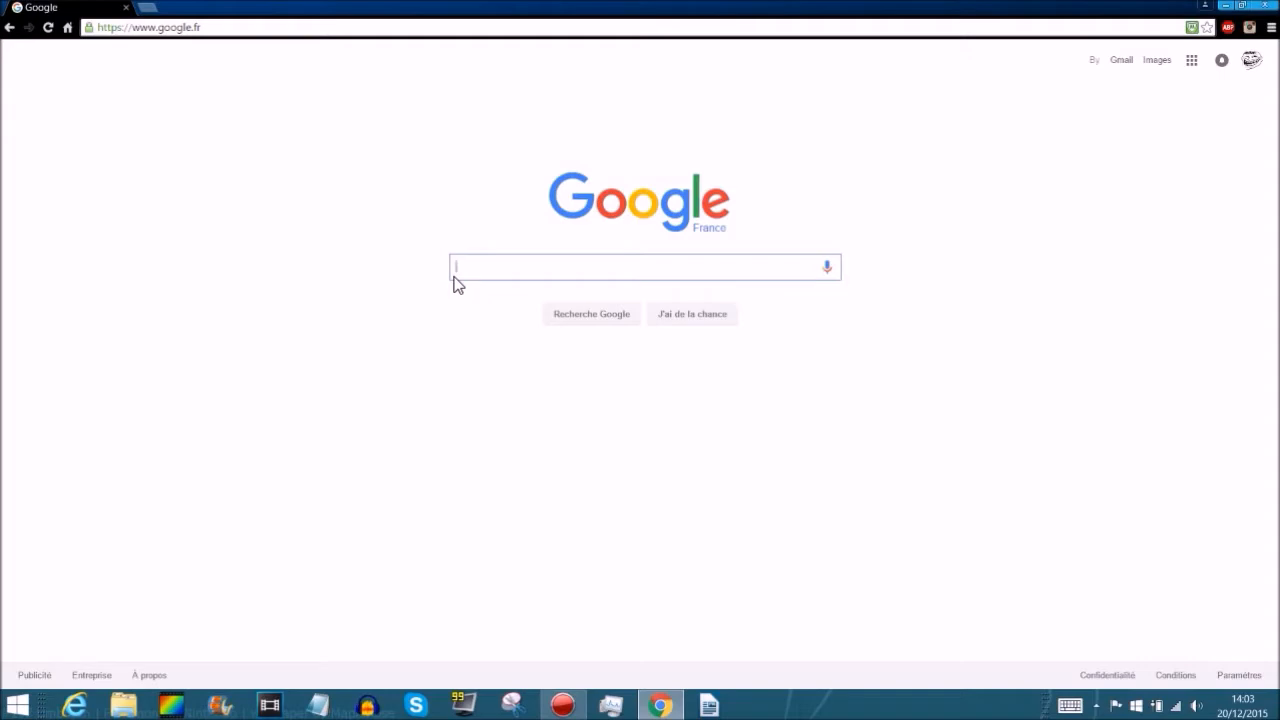
- Search Google Images for "turquoise 1920x1080"
type("T")
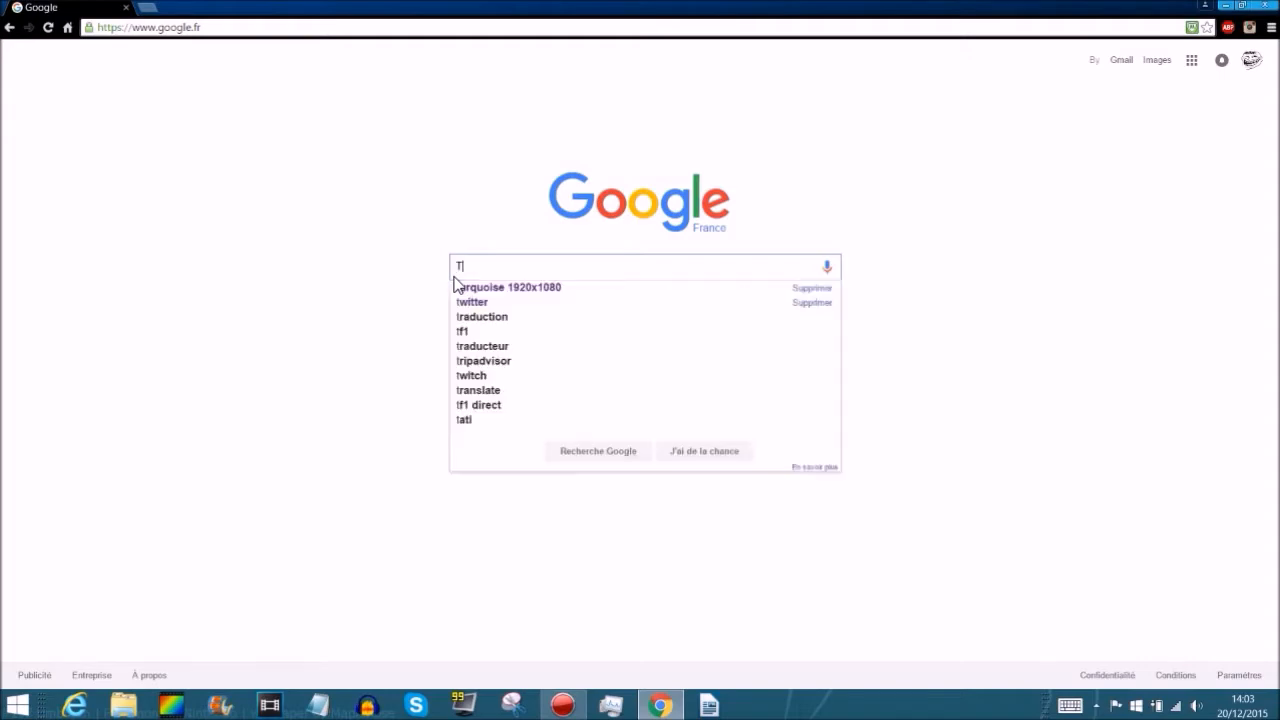
left_click(530, 287)
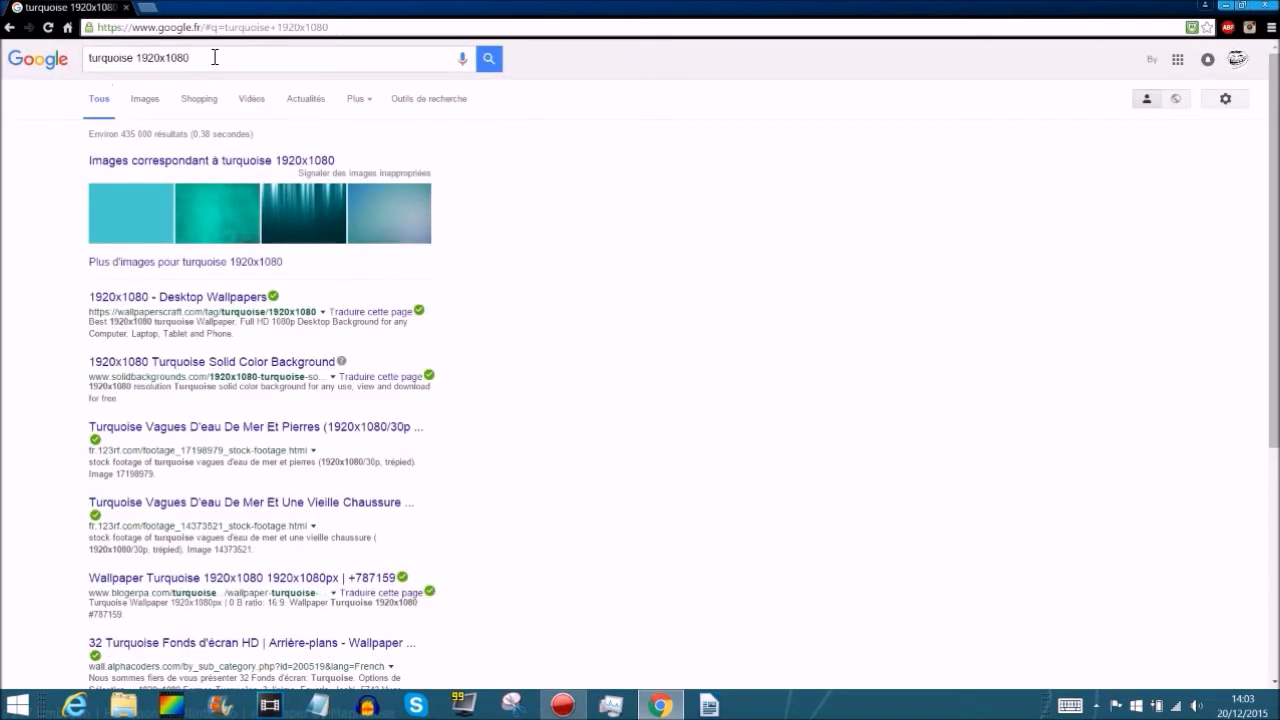
left_click(146, 100)
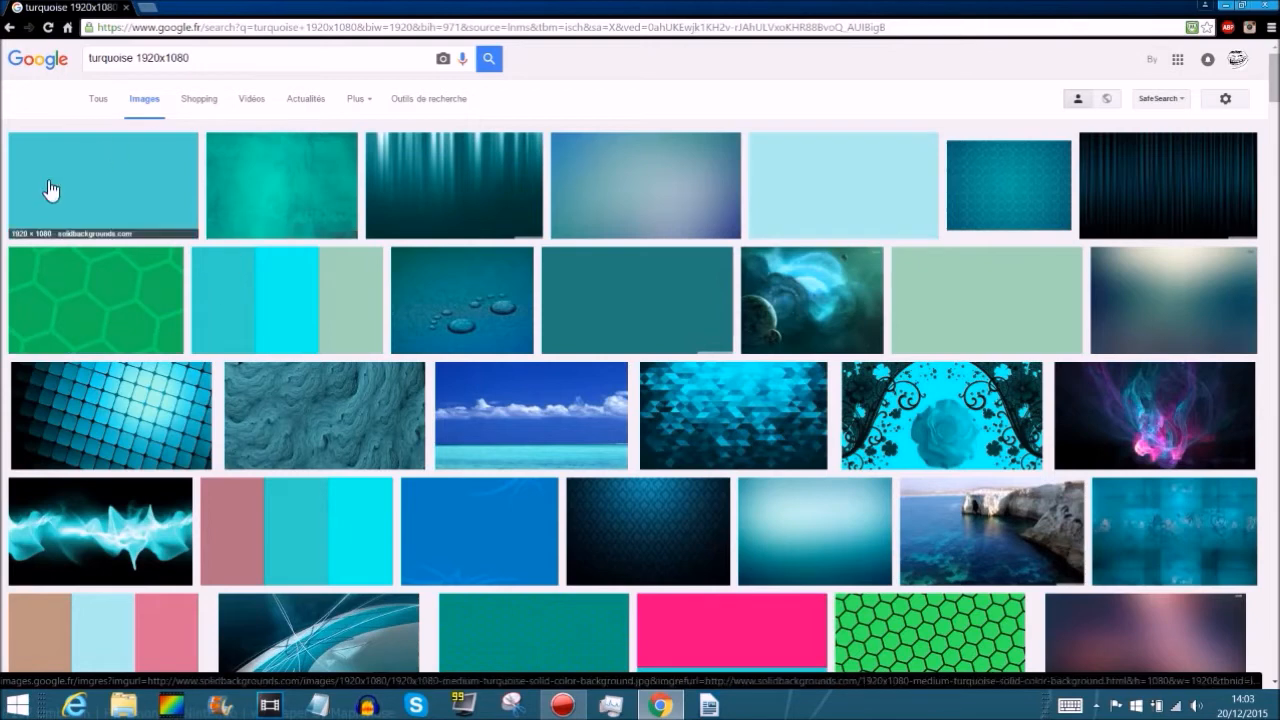
- Download the full-size 1920 × 1080 grunge turquoise texture from the image results and return to the results
left_click(271, 190)
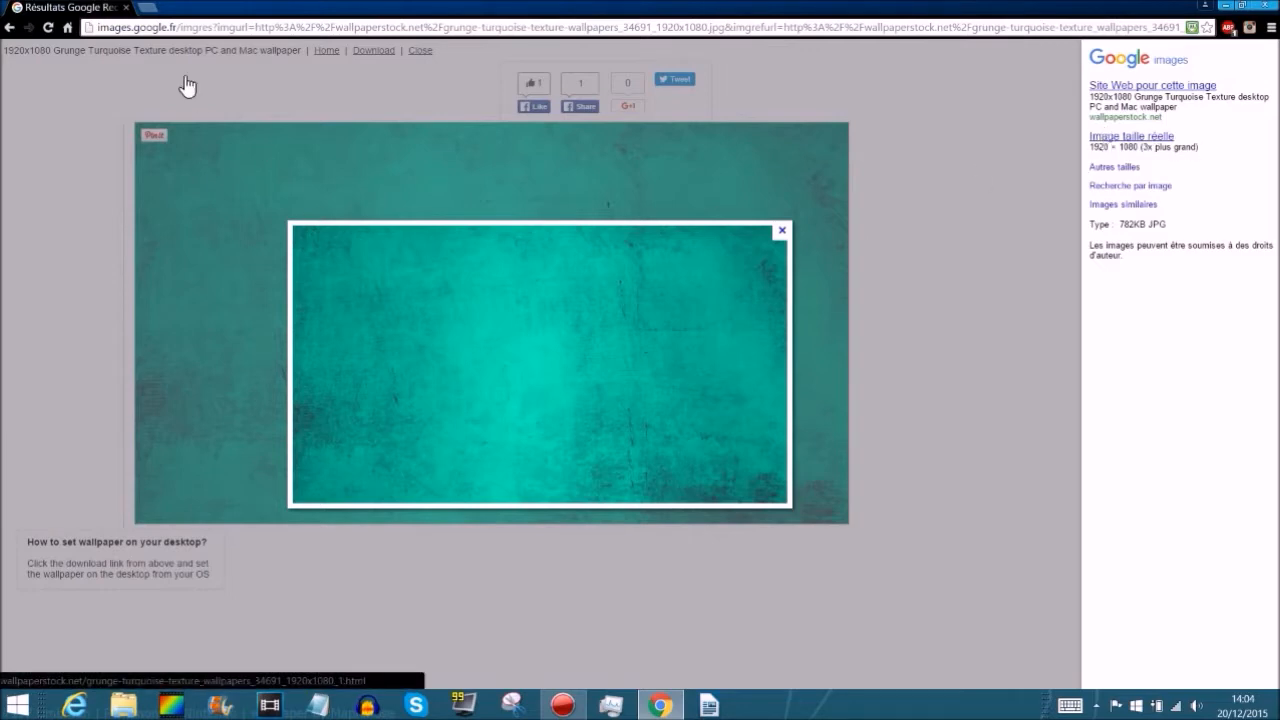
left_click(1140, 142)
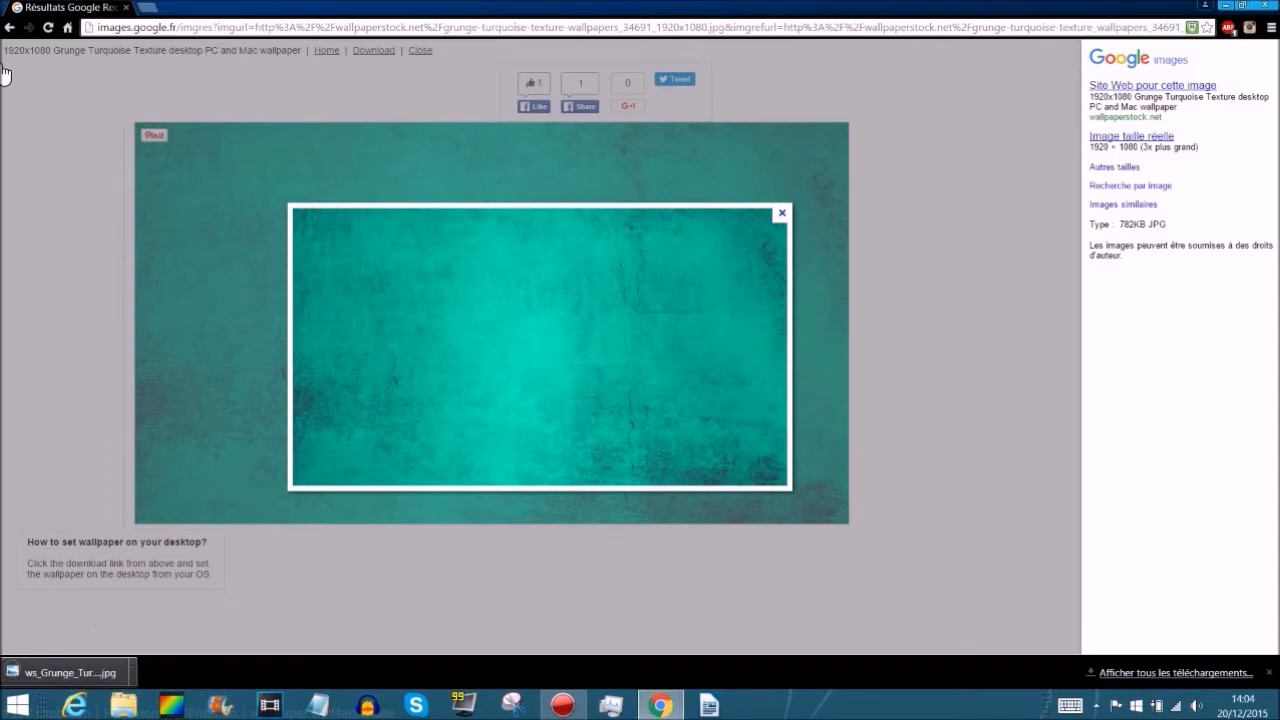
left_click(9, 27)
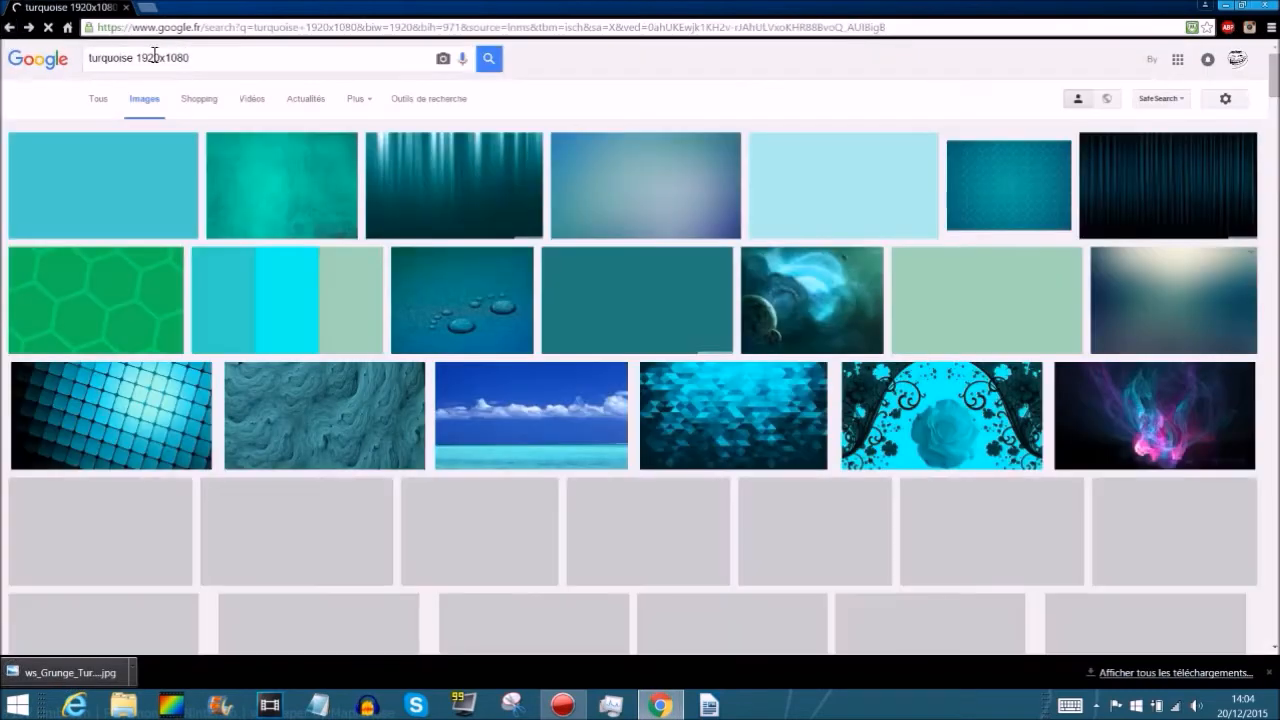
- Search the images for "Chat"
triple_click(154, 57)
type("Chat")
key("Return")
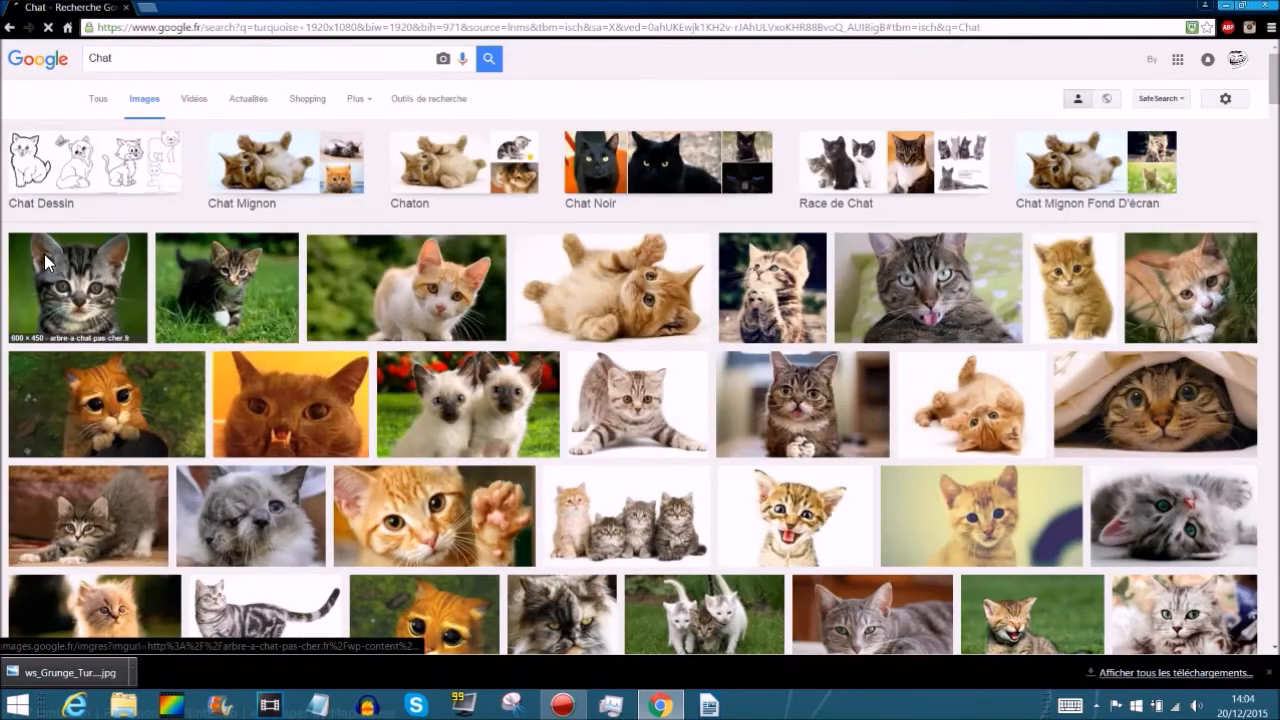
- View the first kitten picture at full size with its image saving options, and return to the image results
left_click(44, 254)
left_click(1111, 132)
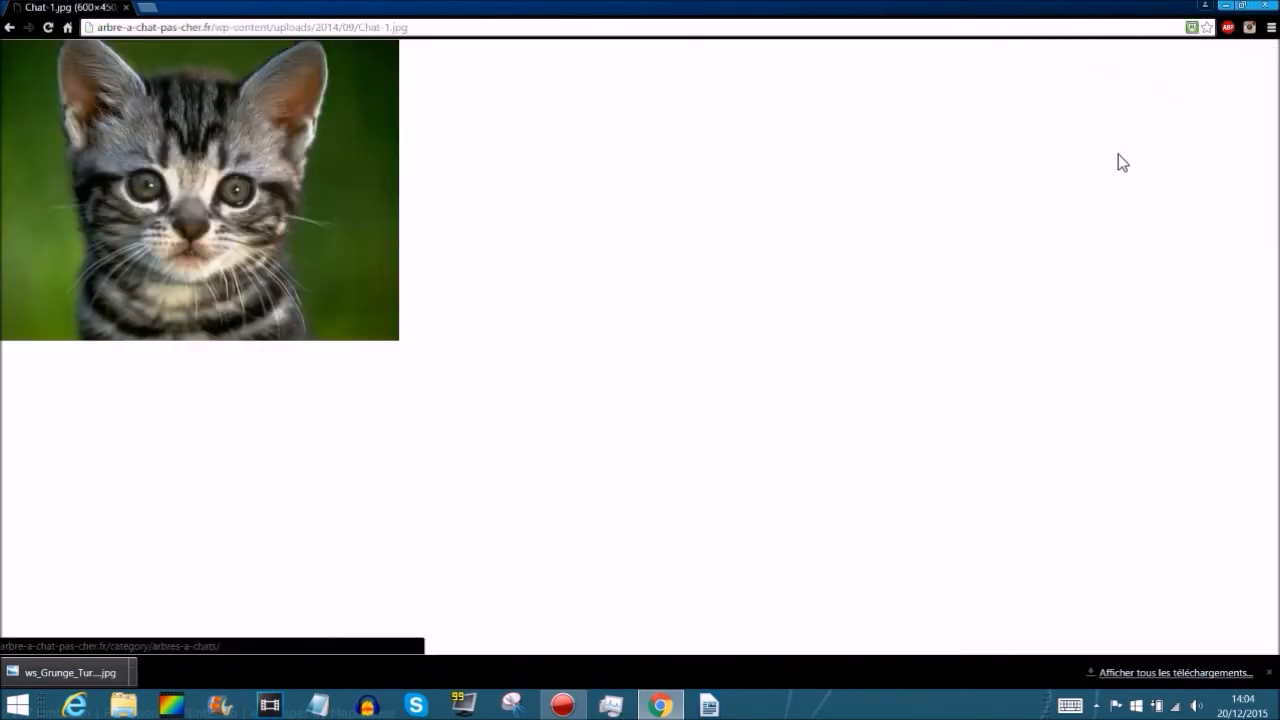
right_click(121, 178)
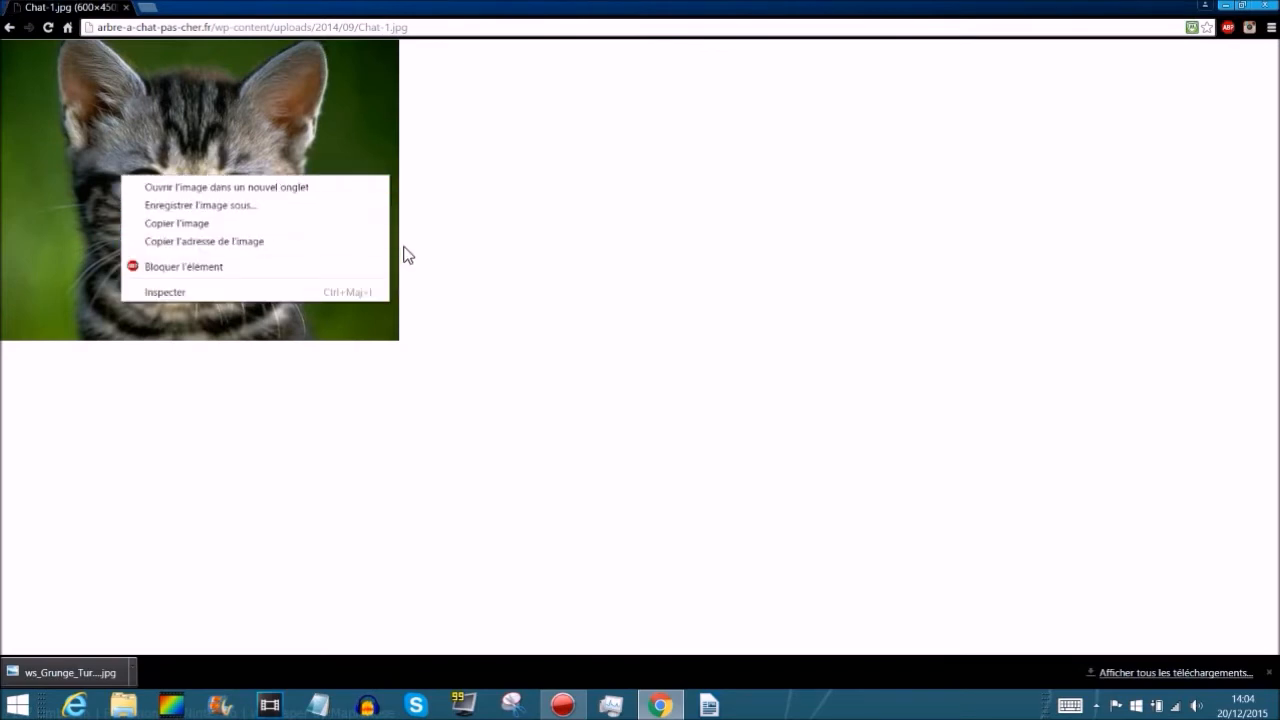
left_click(637, 211)
left_click(9, 27)
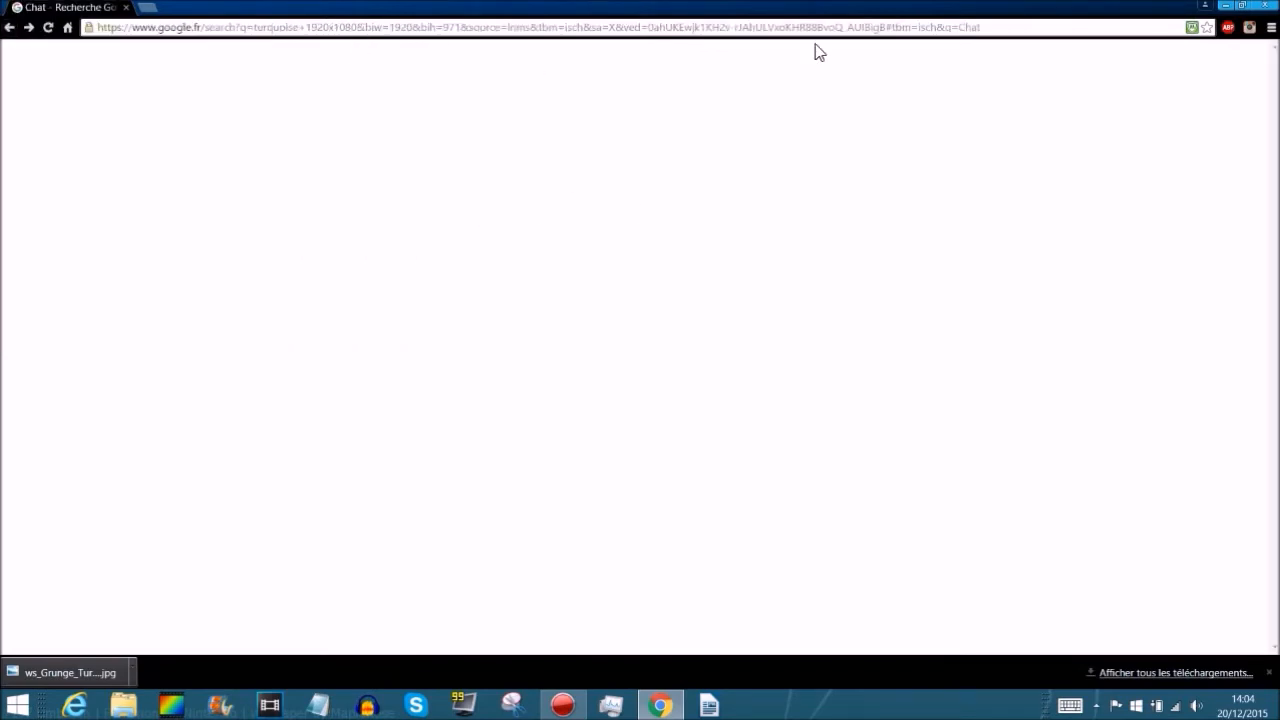
- Open the downloaded grunge turquoise picture to check it, and close the photo viewer
left_click(52, 680)
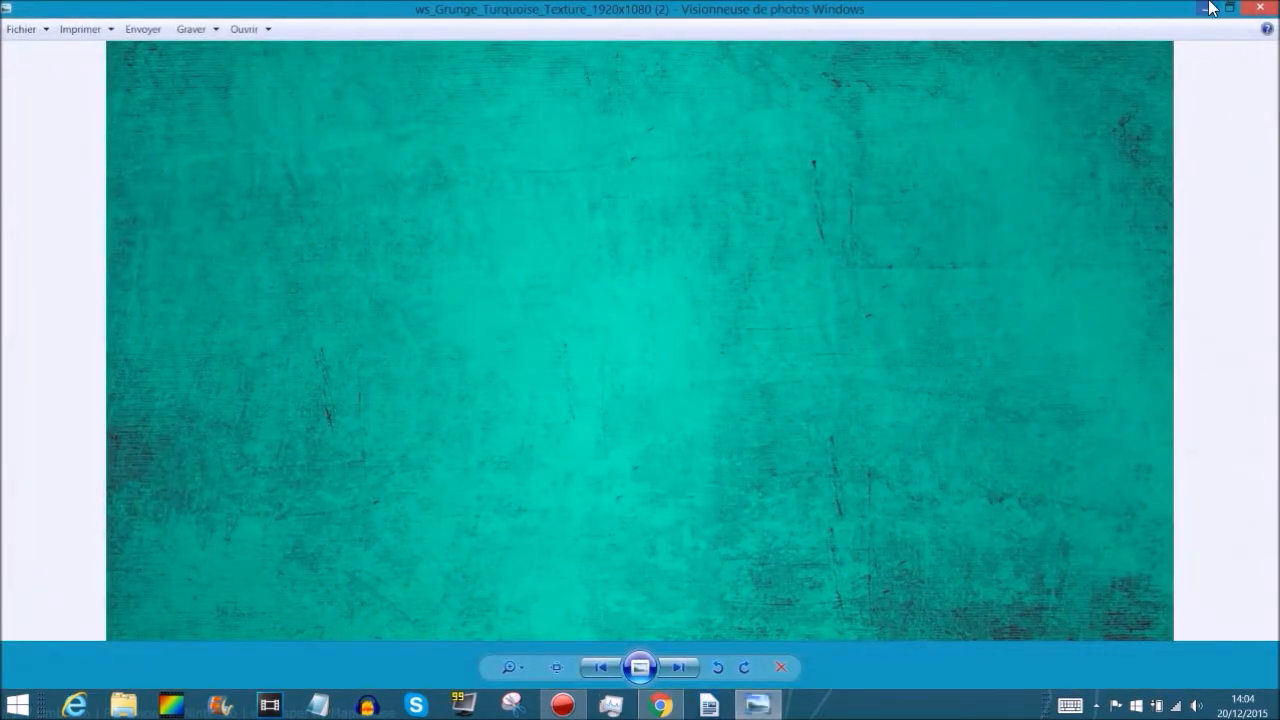
left_click(1259, 8)
- Minimise the browser and launch Photoshop from the desktop
left_click(1207, 8)
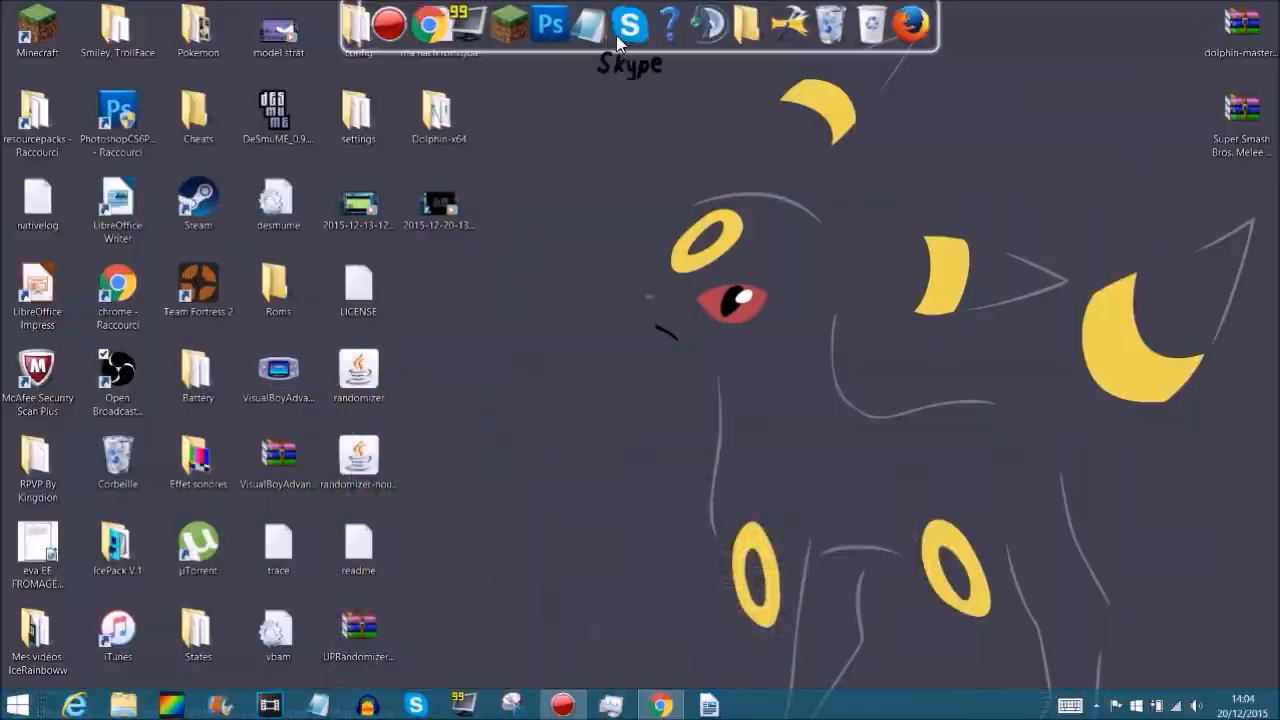
left_click(563, 33)
left_click(896, 494)
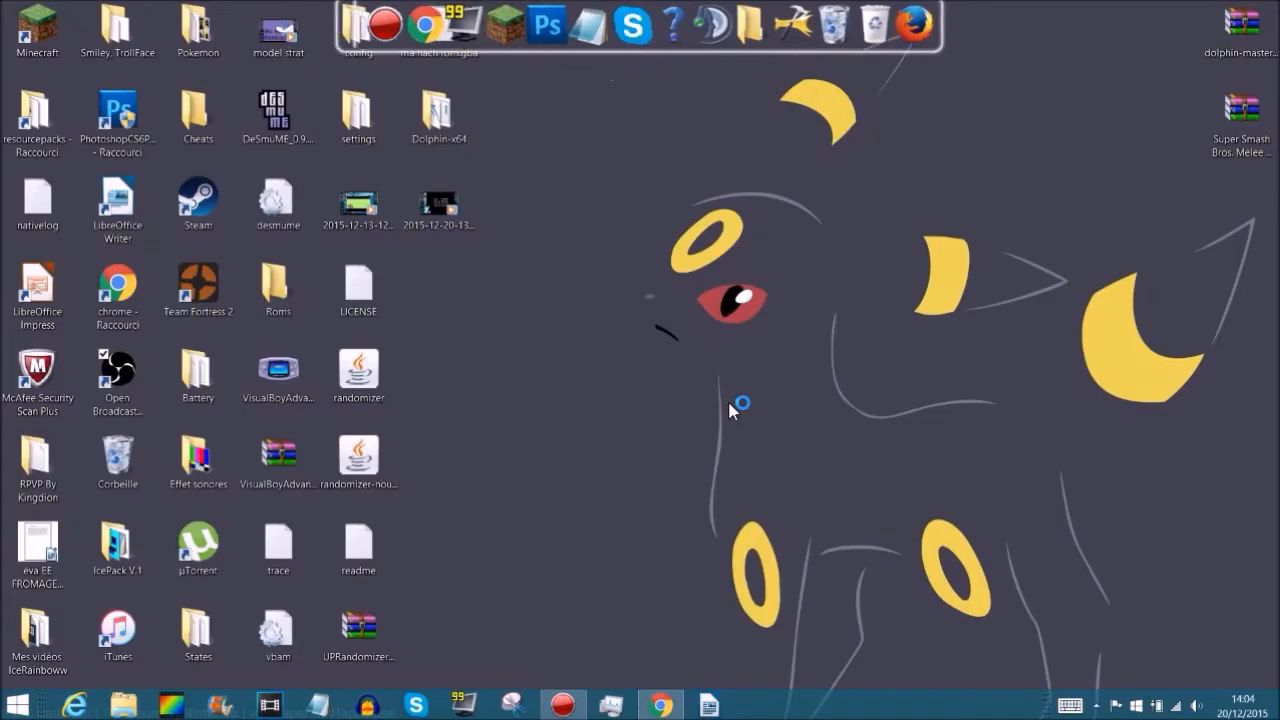
- Return the browser to the Google home page and minimise it to switch to Photoshop
left_click(660, 706)
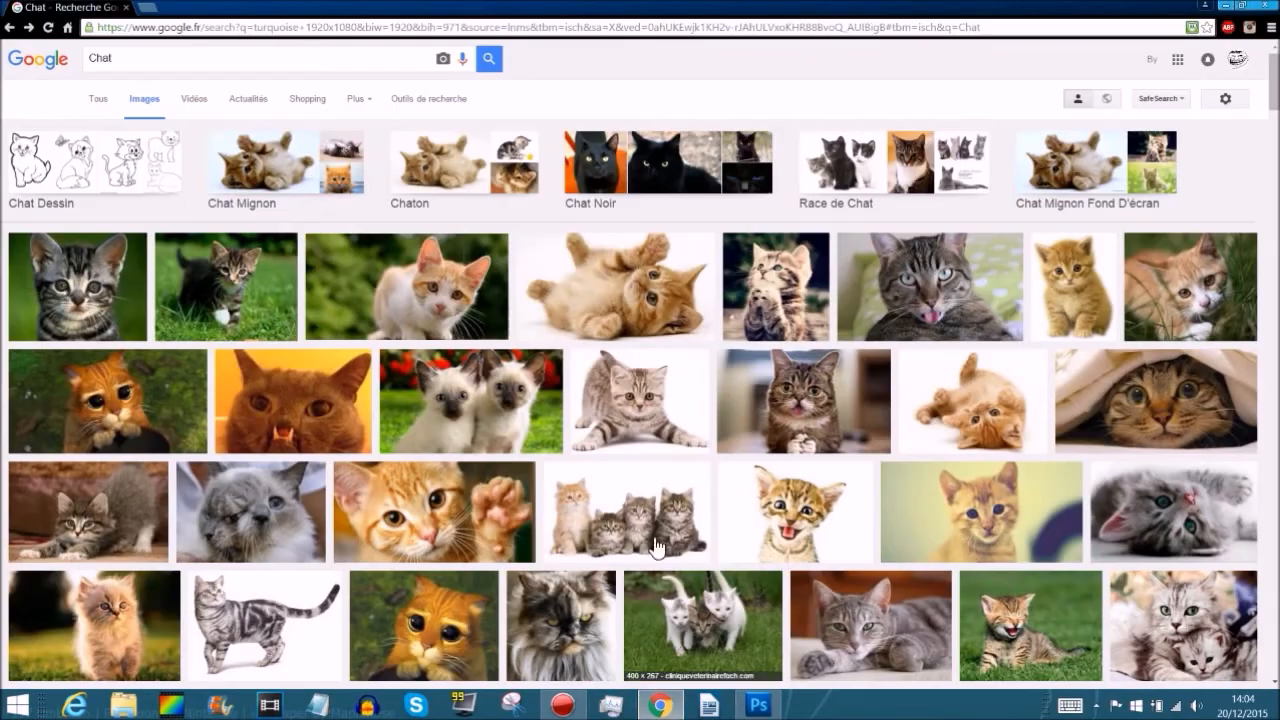
left_click(38, 62)
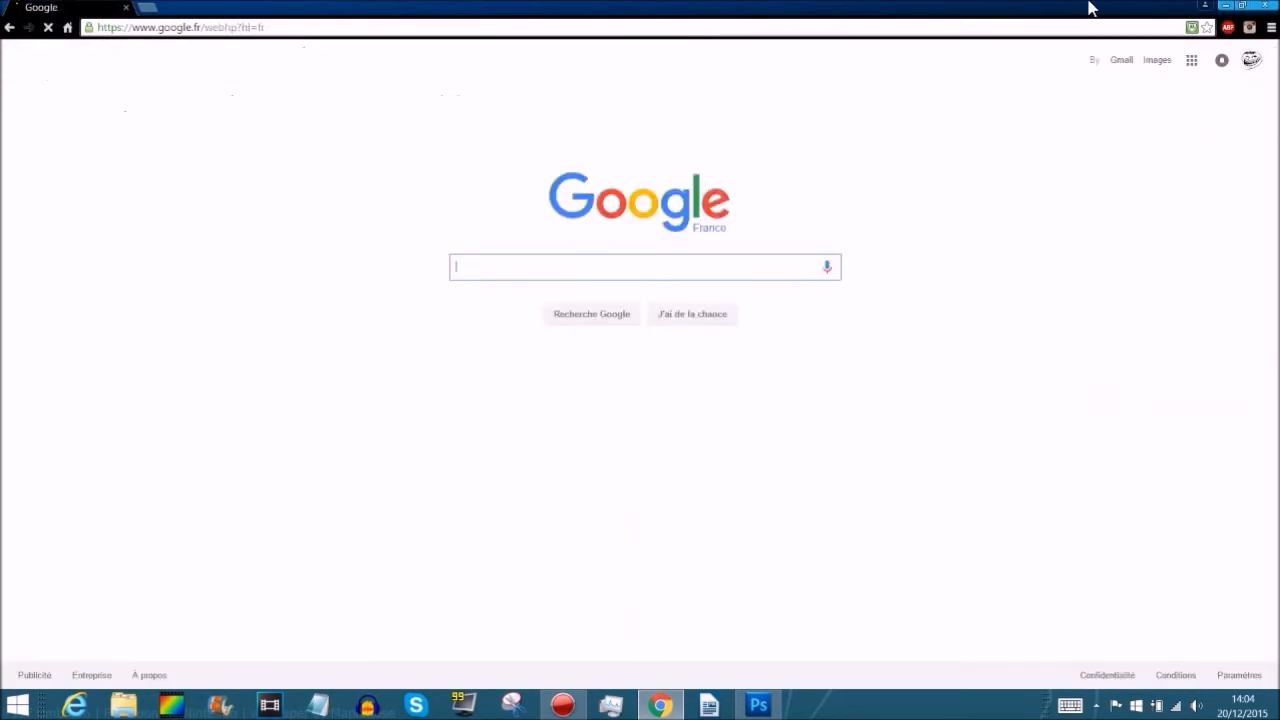
left_click(1224, 6)
left_click(682, 706)
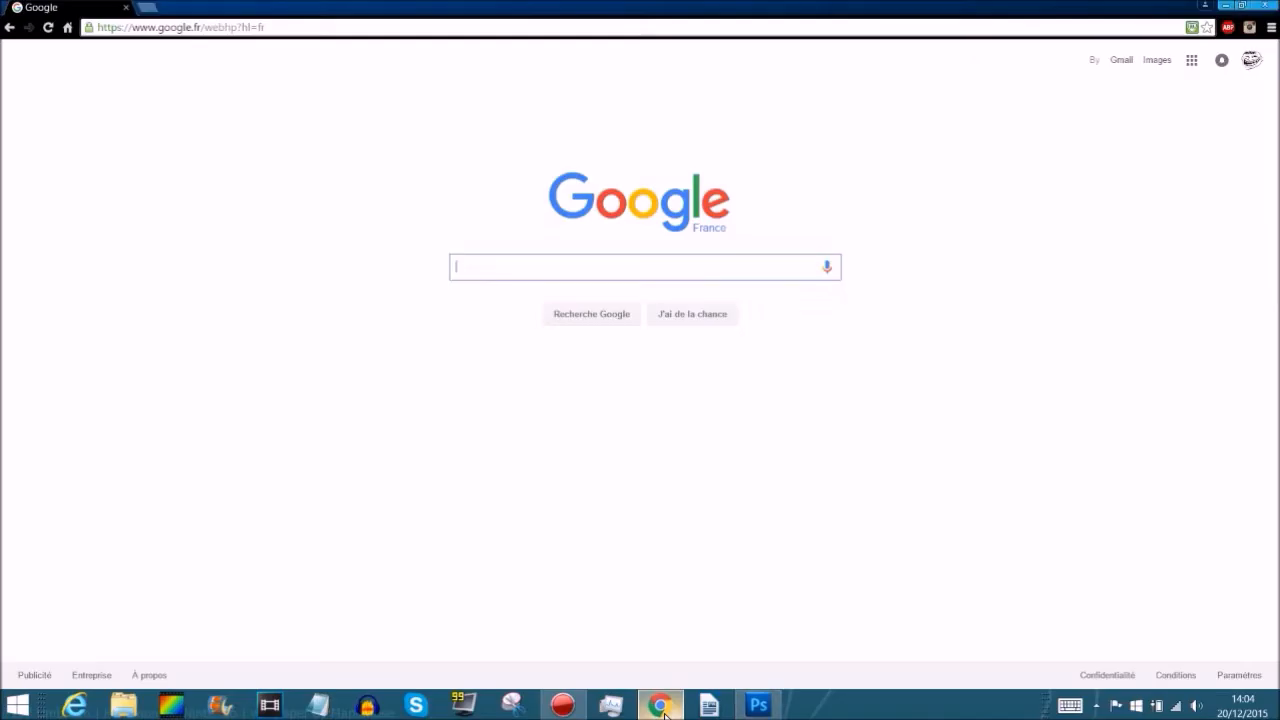
left_click(1214, 6)
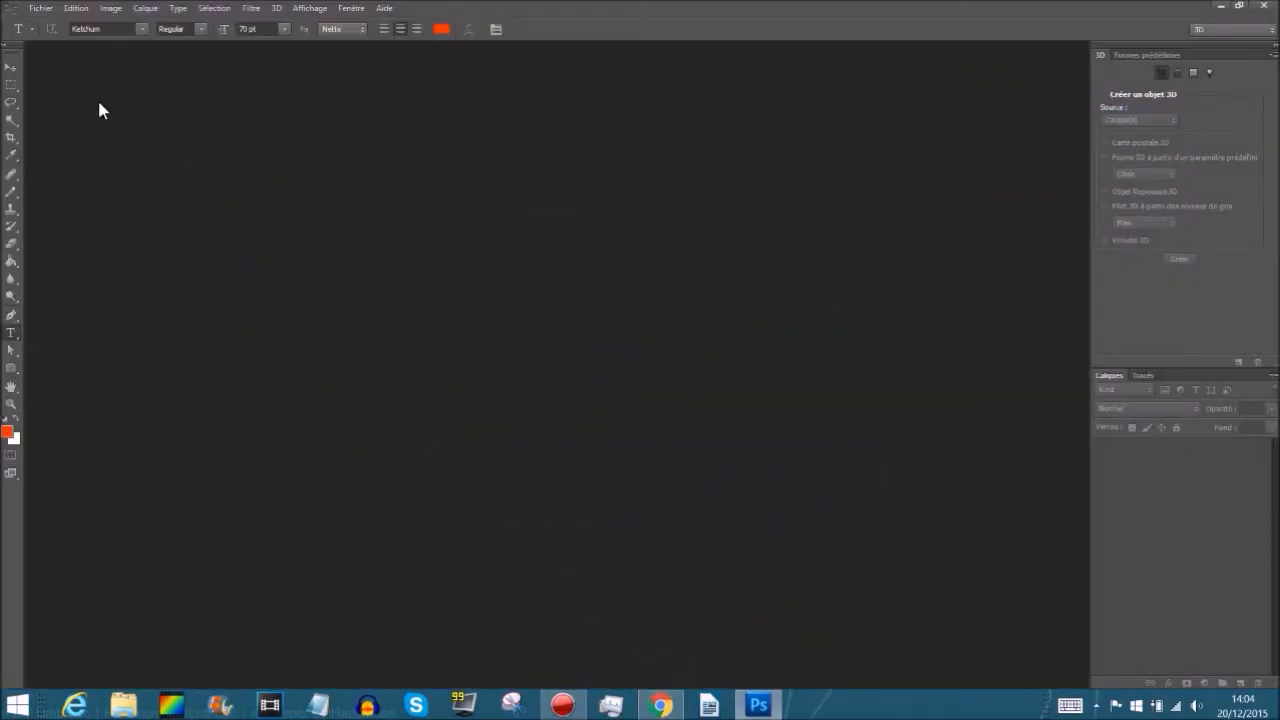
- Create a new 1920 × 1080 pixel document at 72 pixels/inch with a transparent background
left_click(40, 10)
left_click(48, 25)
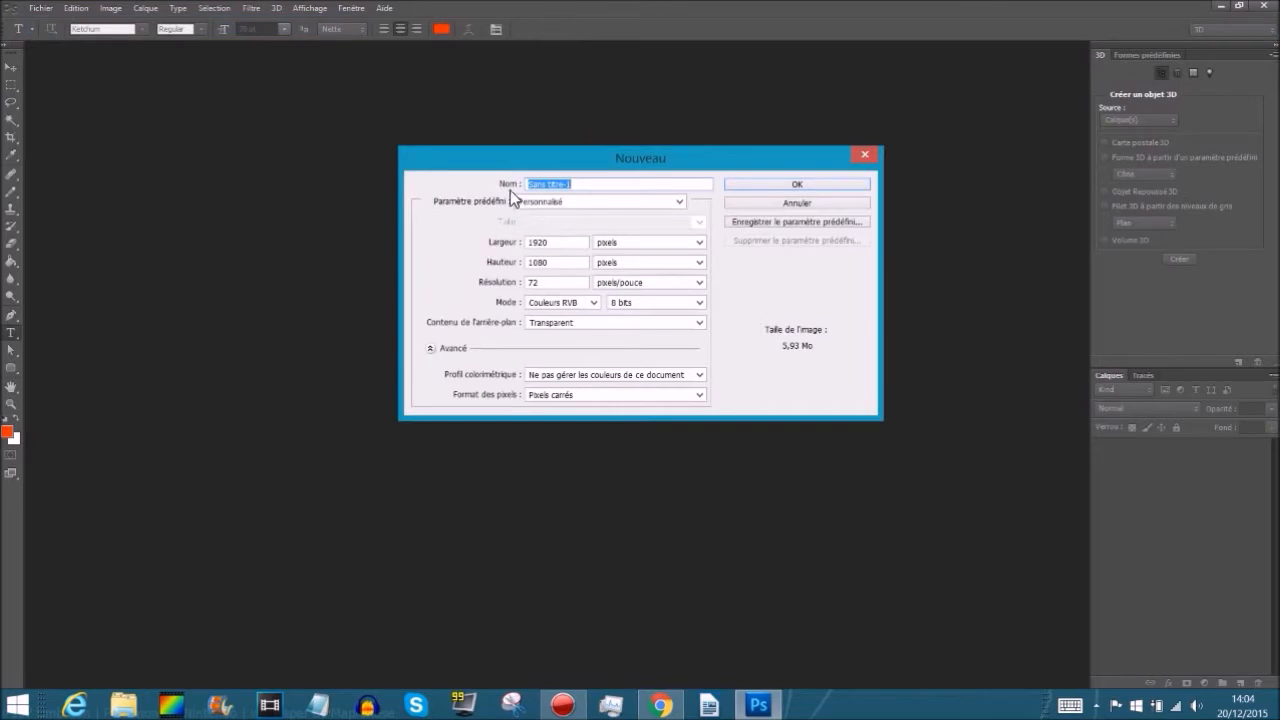
left_click(578, 243)
left_click(535, 283)
left_click(576, 322)
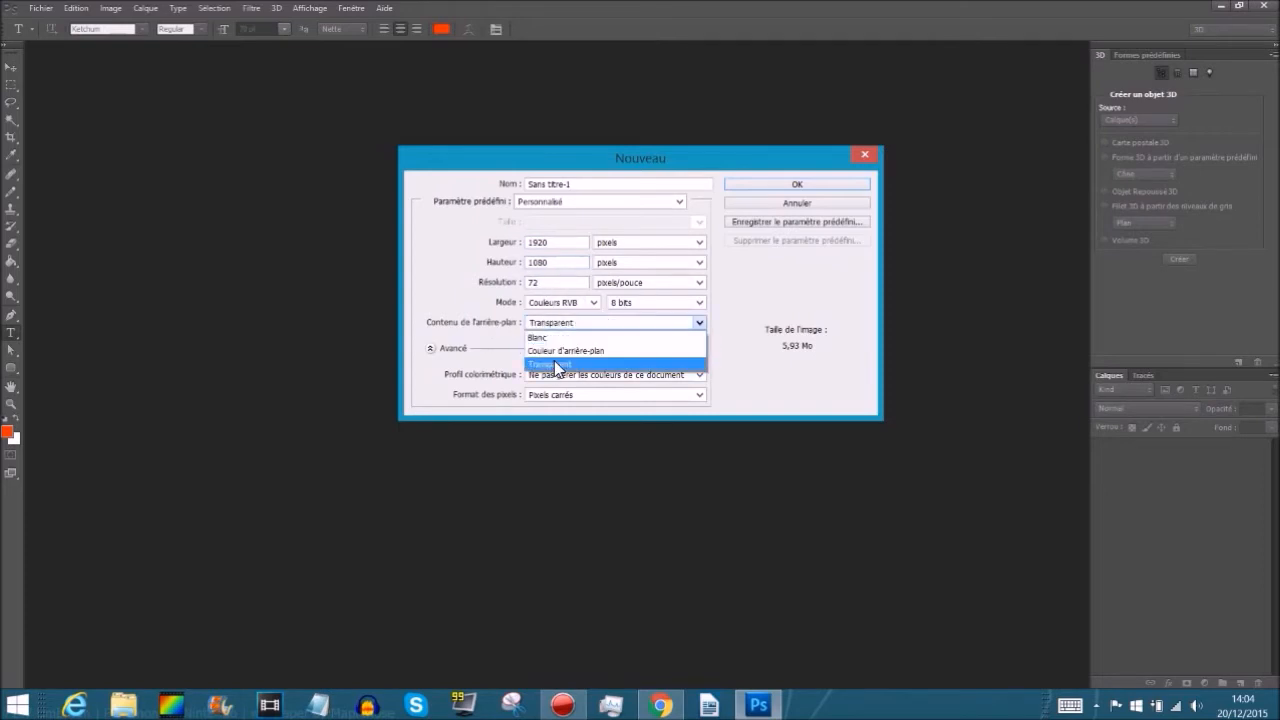
left_click(558, 366)
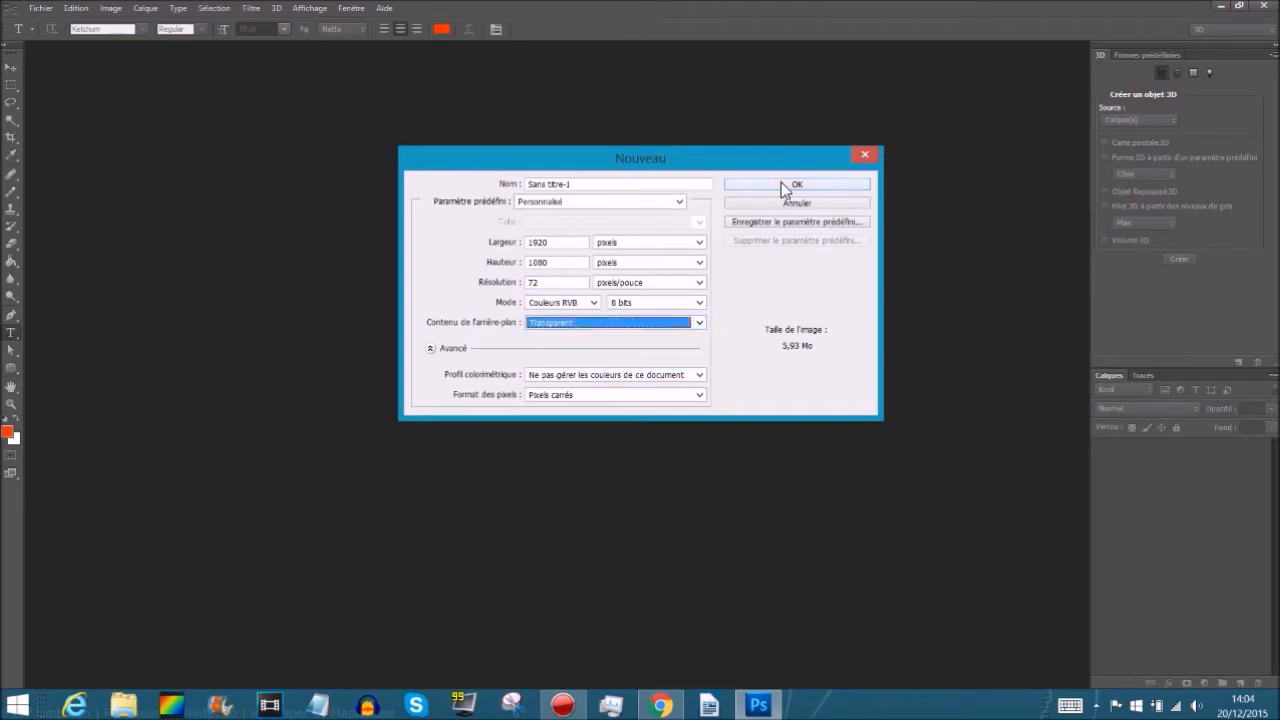
left_click(783, 186)
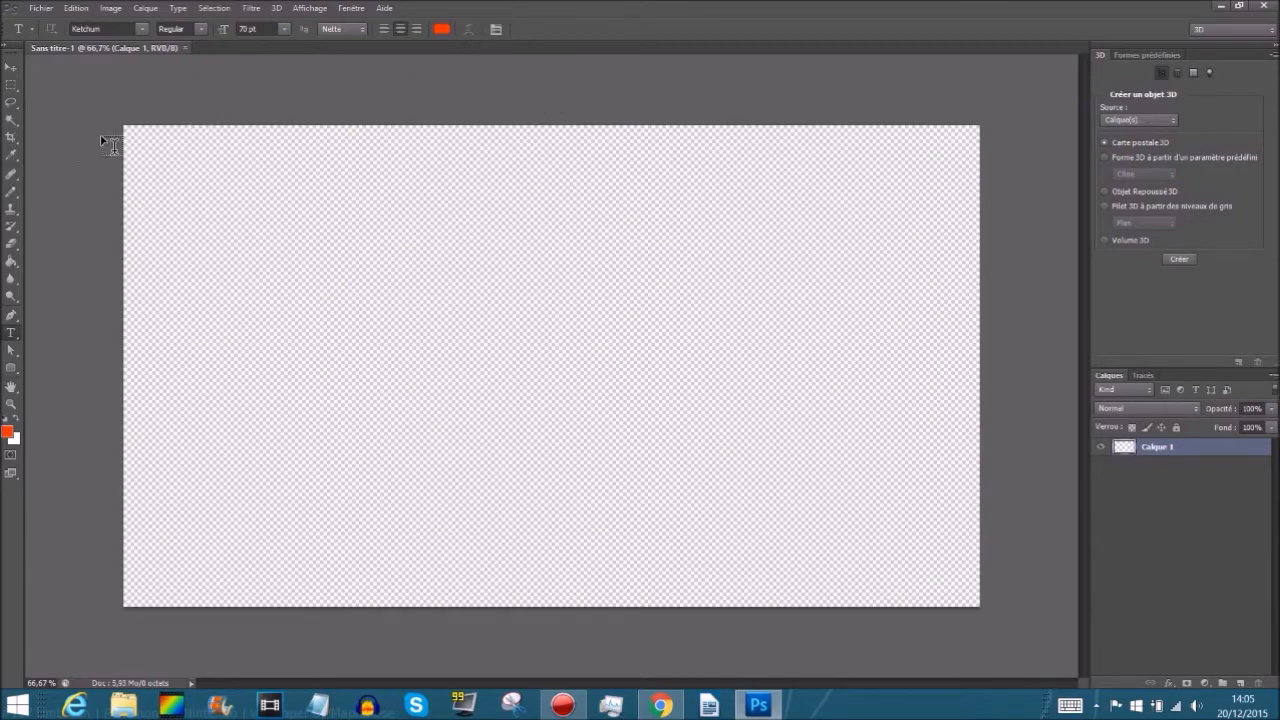
- Import the "Turquoise full HD" picture from the Divers folder and place it over the whole canvas
left_click(40, 8)
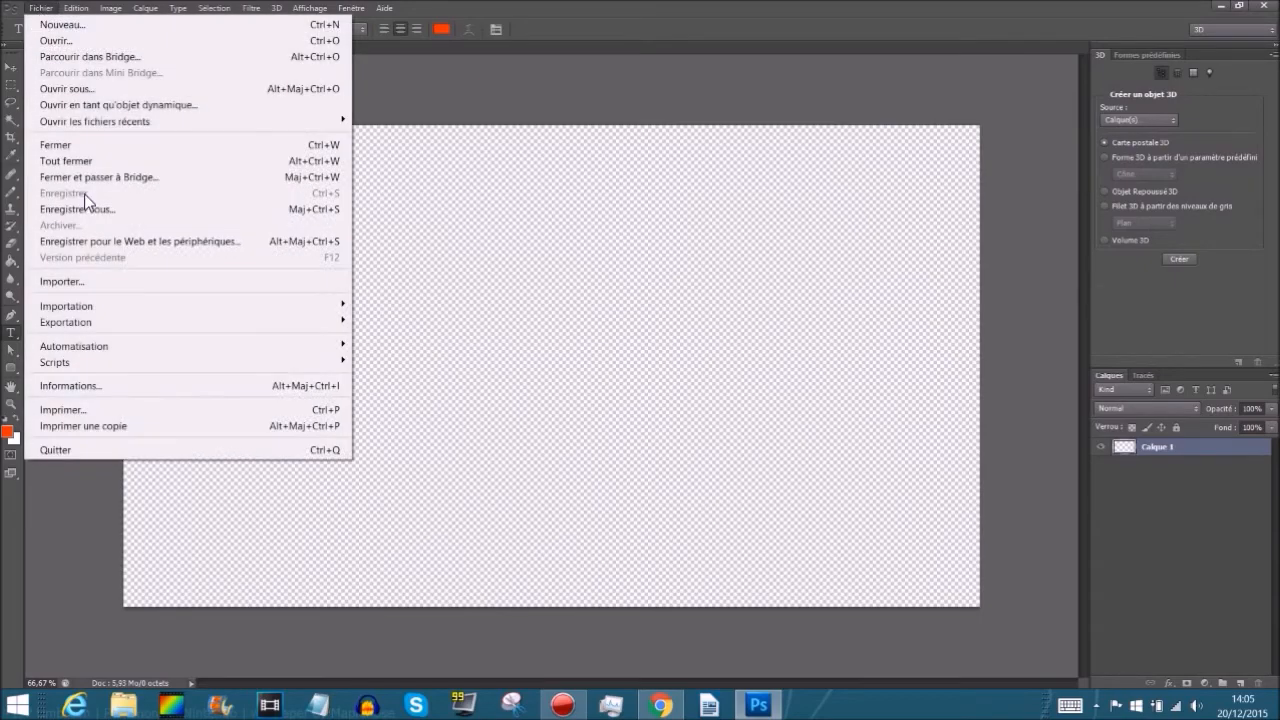
left_click(90, 274)
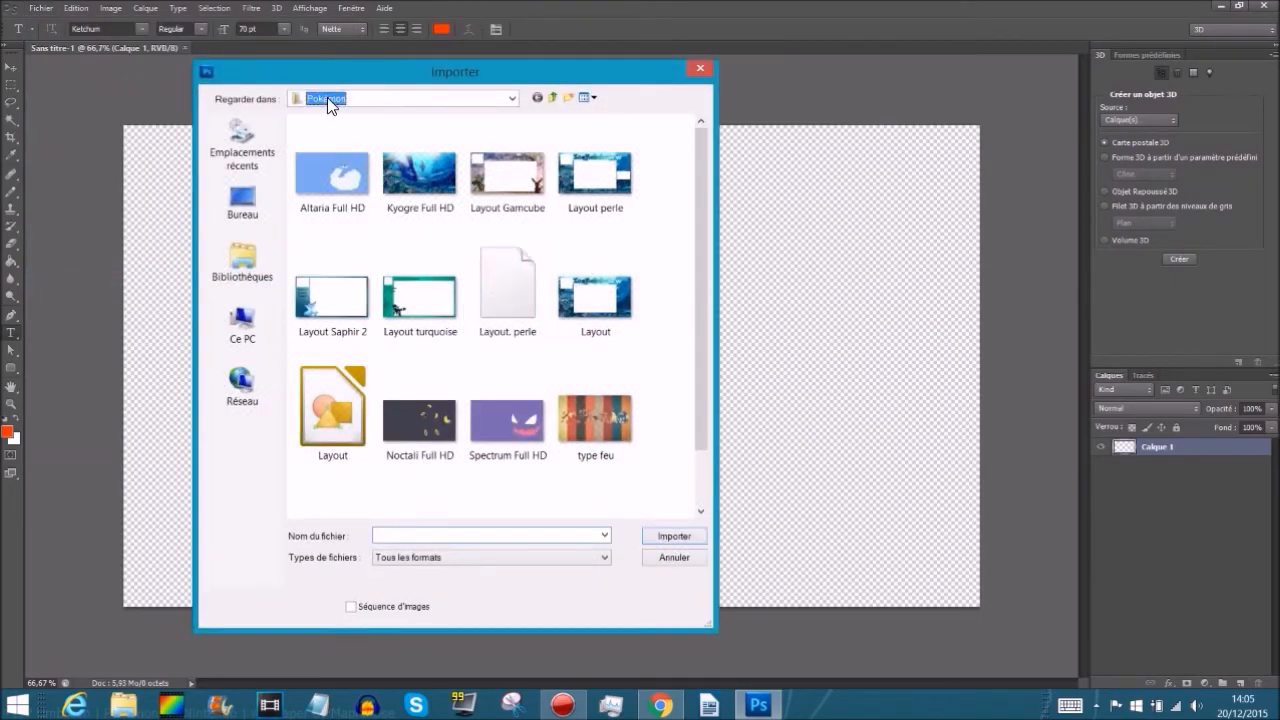
left_click(327, 97)
left_click(358, 222)
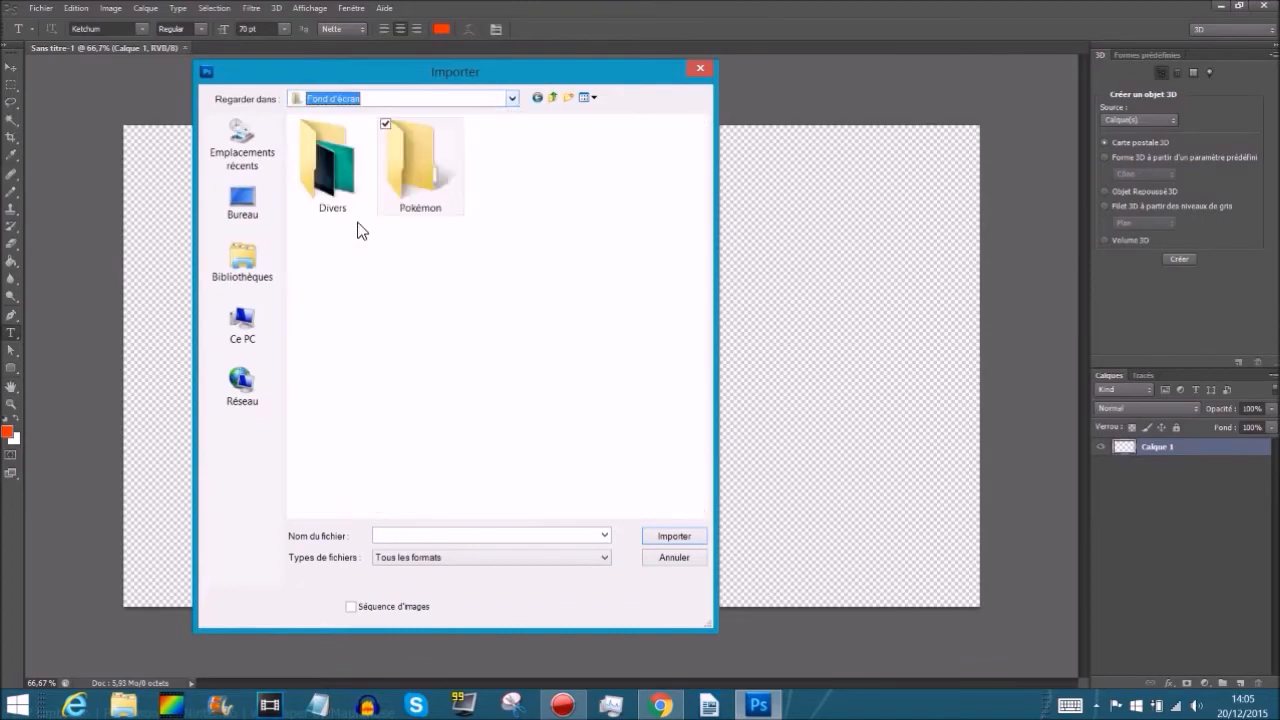
double_click(335, 187)
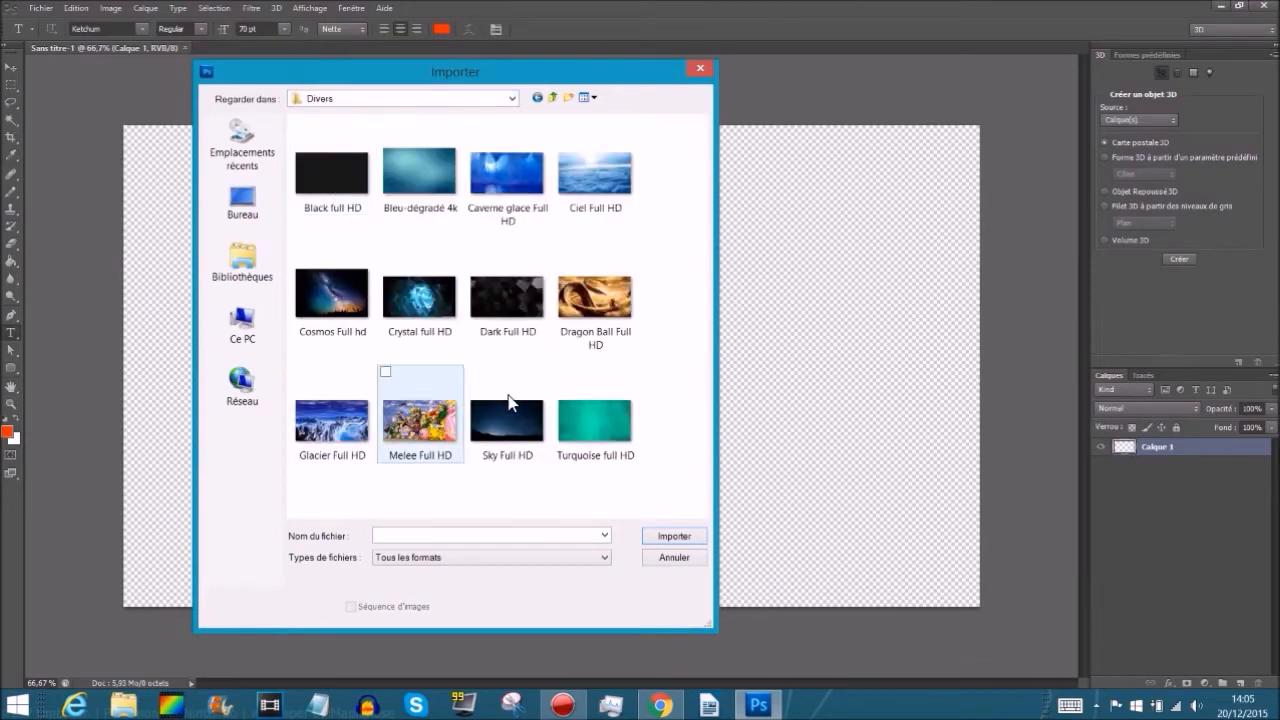
double_click(595, 422)
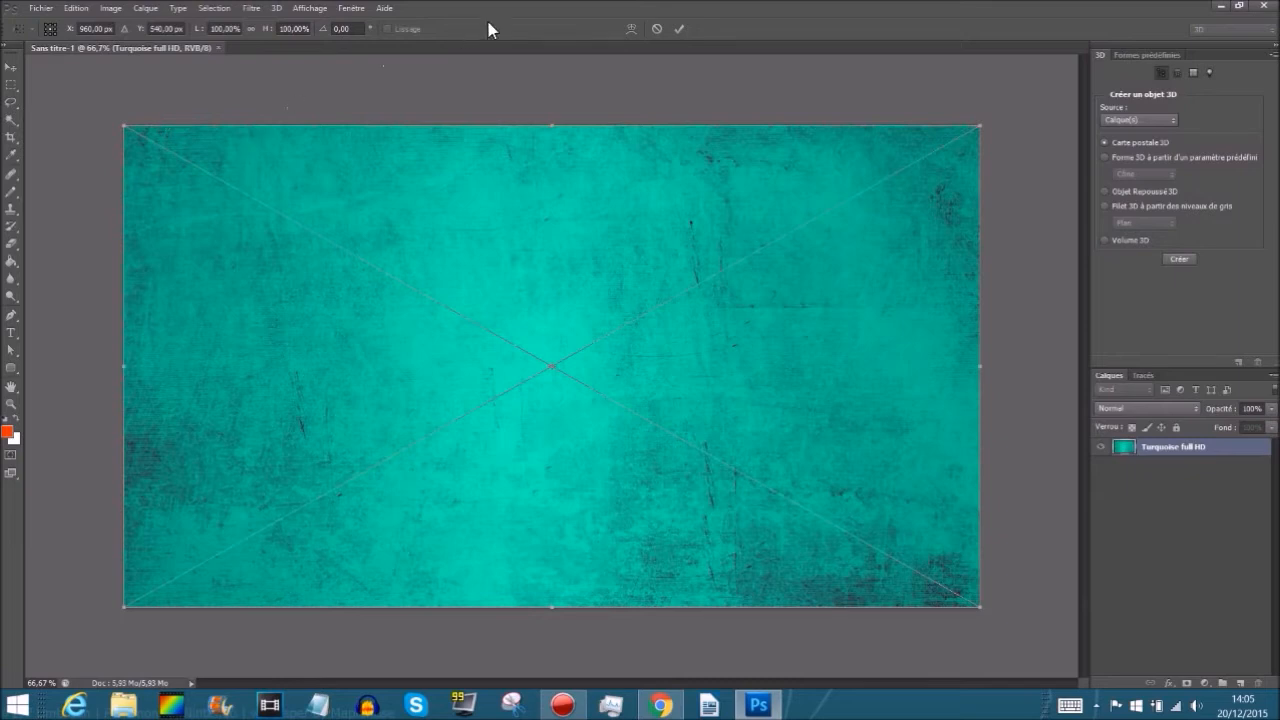
mouse_move(983, 125)
left_mouse_down()
mouse_move(836, 196)
mouse_move(771, 262)
mouse_move(891, 240)
mouse_move(1003, 144)
mouse_move(981, 126)
left_mouse_up()
key("t")
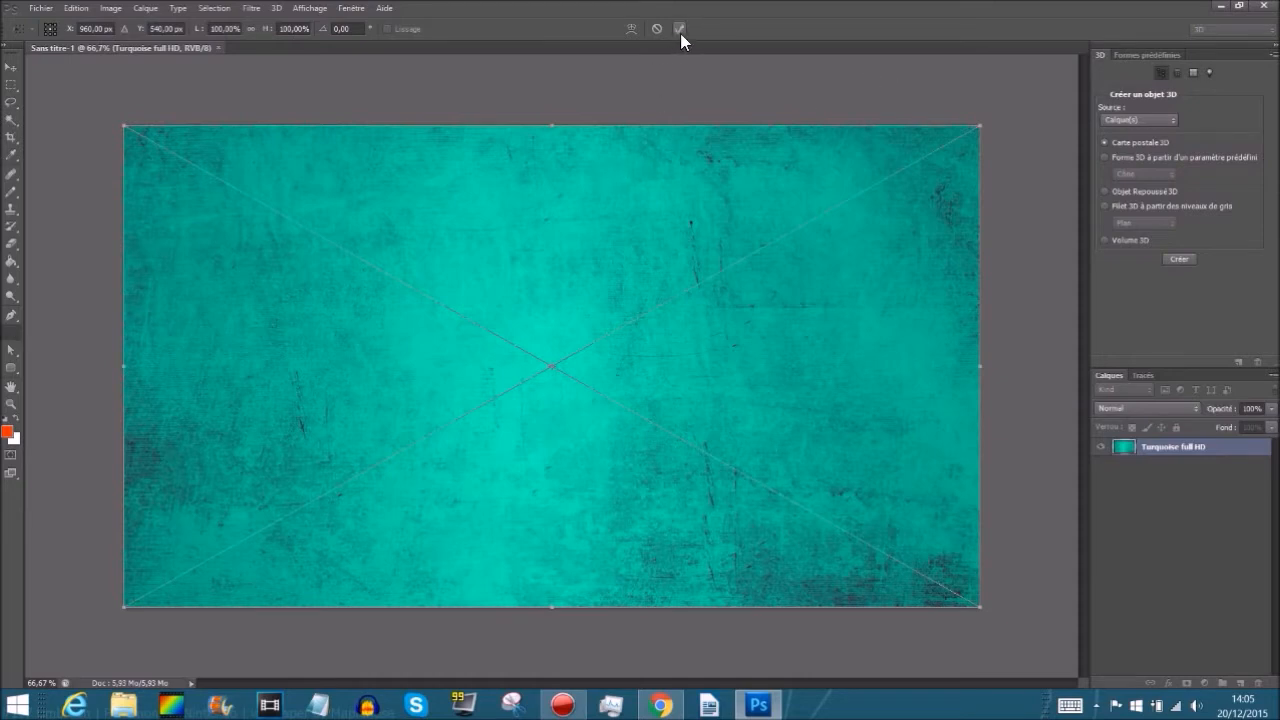
left_click(679, 29)
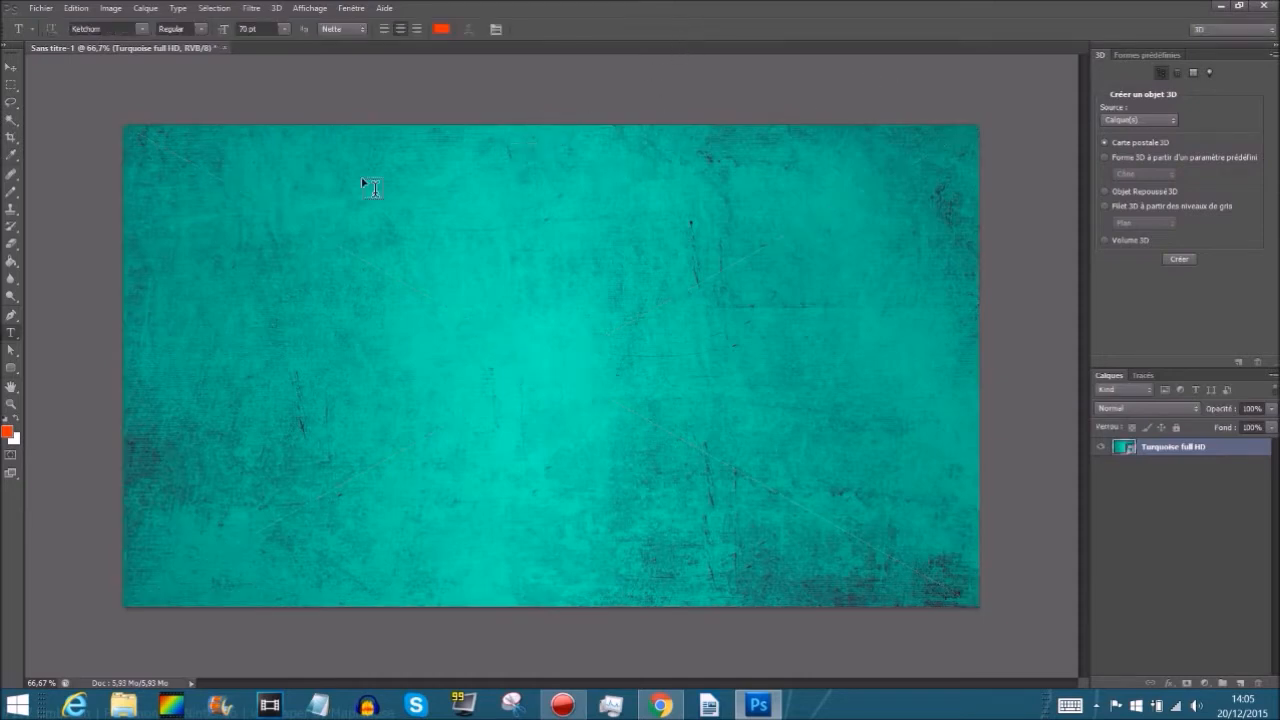
- Draw a small rectangular marquee selection near the canvas's upper-left corner
left_click(8, 85)
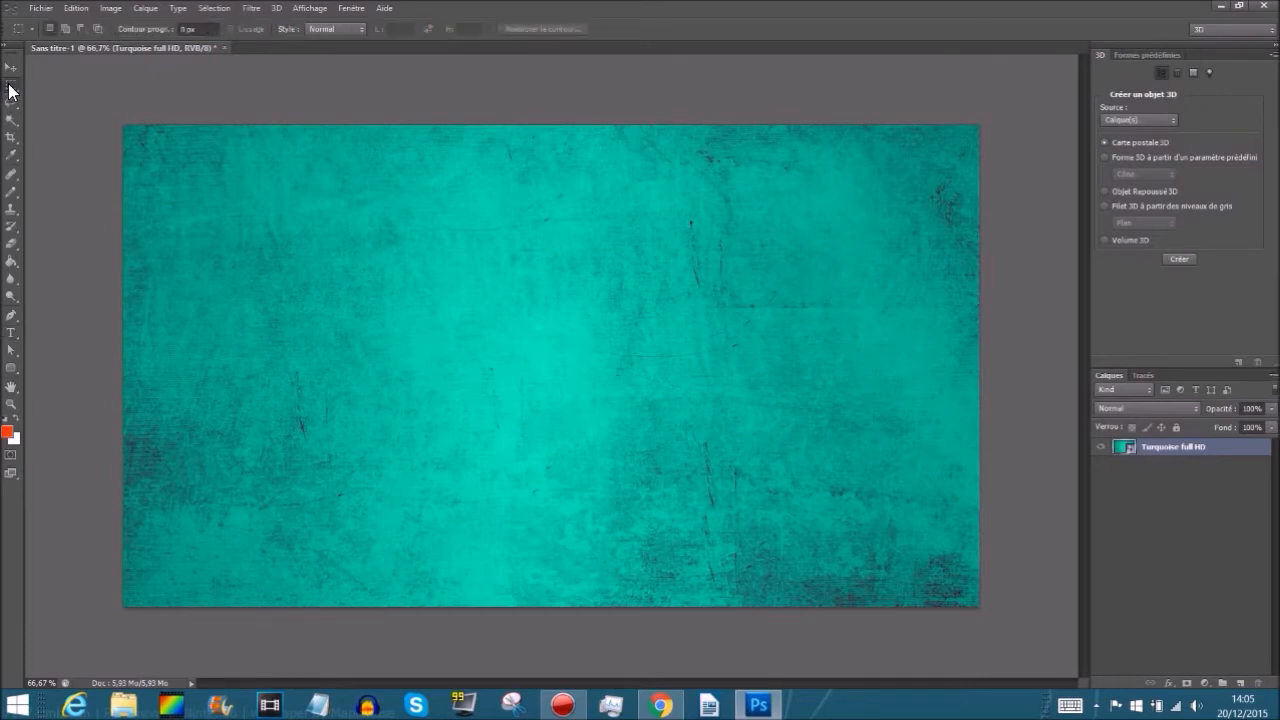
right_click(12, 88)
left_click(74, 81)
left_click_drag(205, 188, 252, 238)
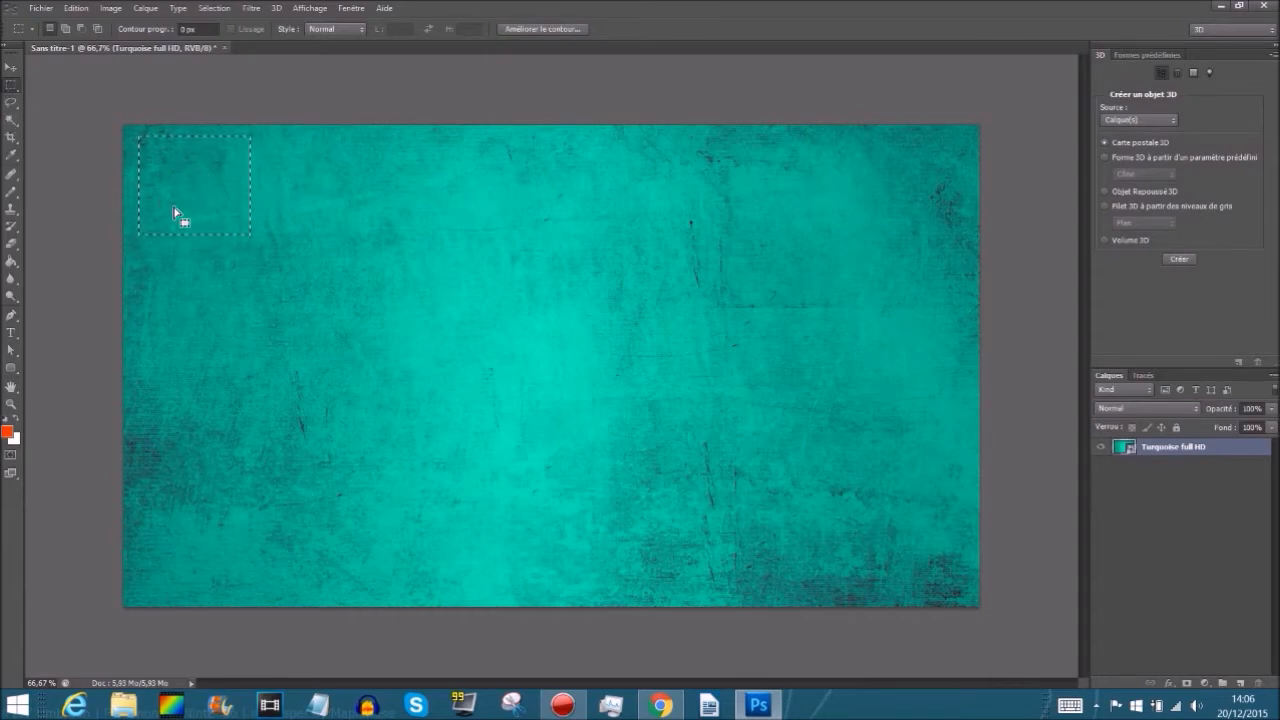
- Choose the Eraser with a brush size of 102 px
left_click(12, 245)
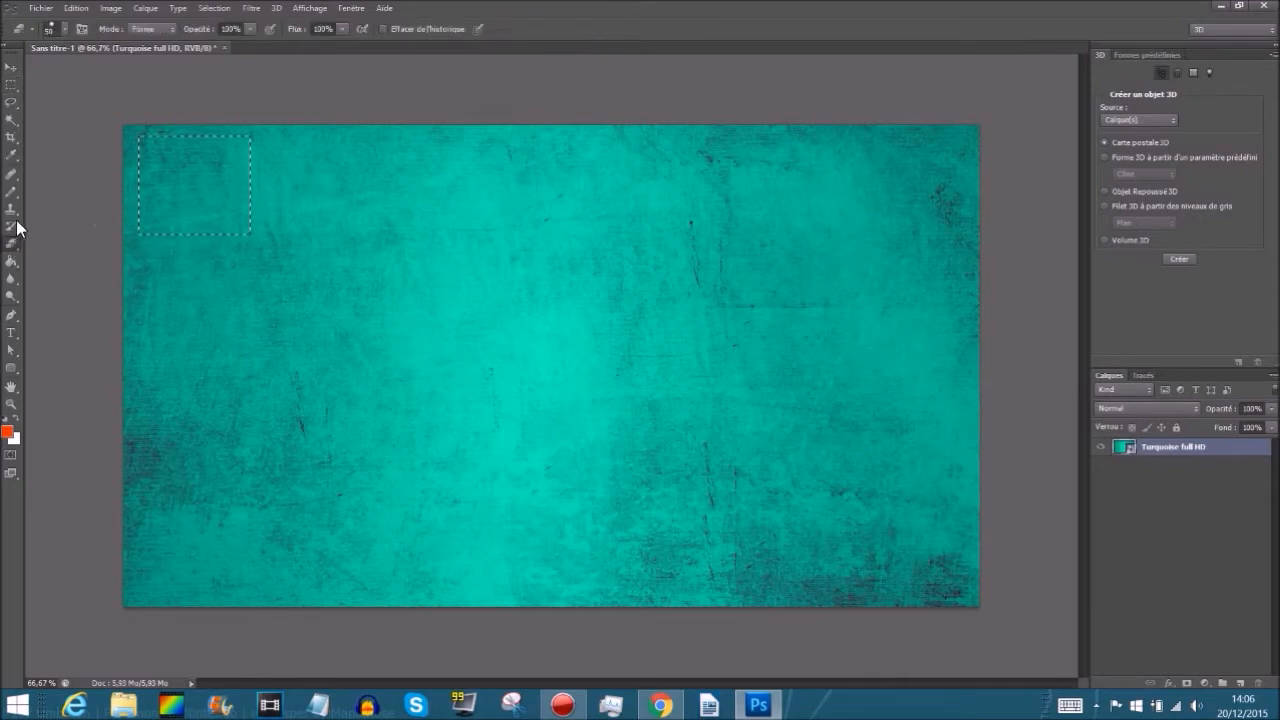
left_click(63, 29)
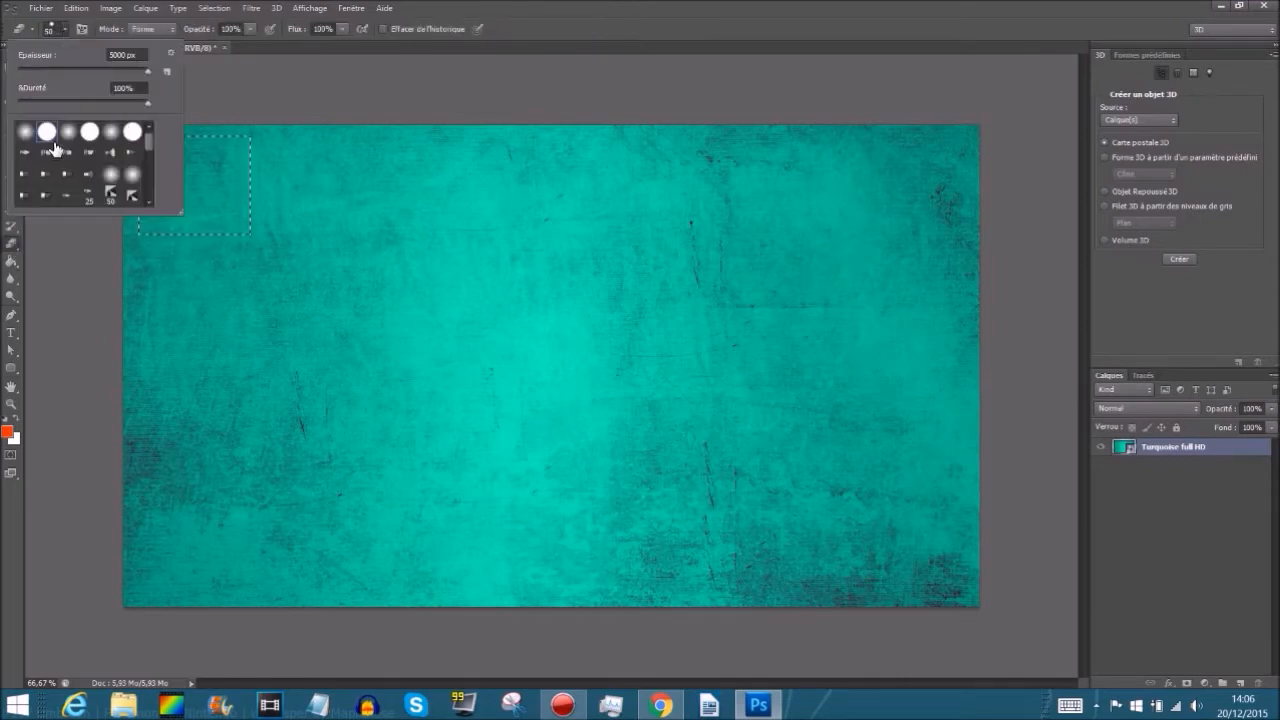
left_click_drag(148, 72, 83, 73)
- Rasterize the turquoise smart object and erase everything inside the rectangular selection
left_click(240, 94)
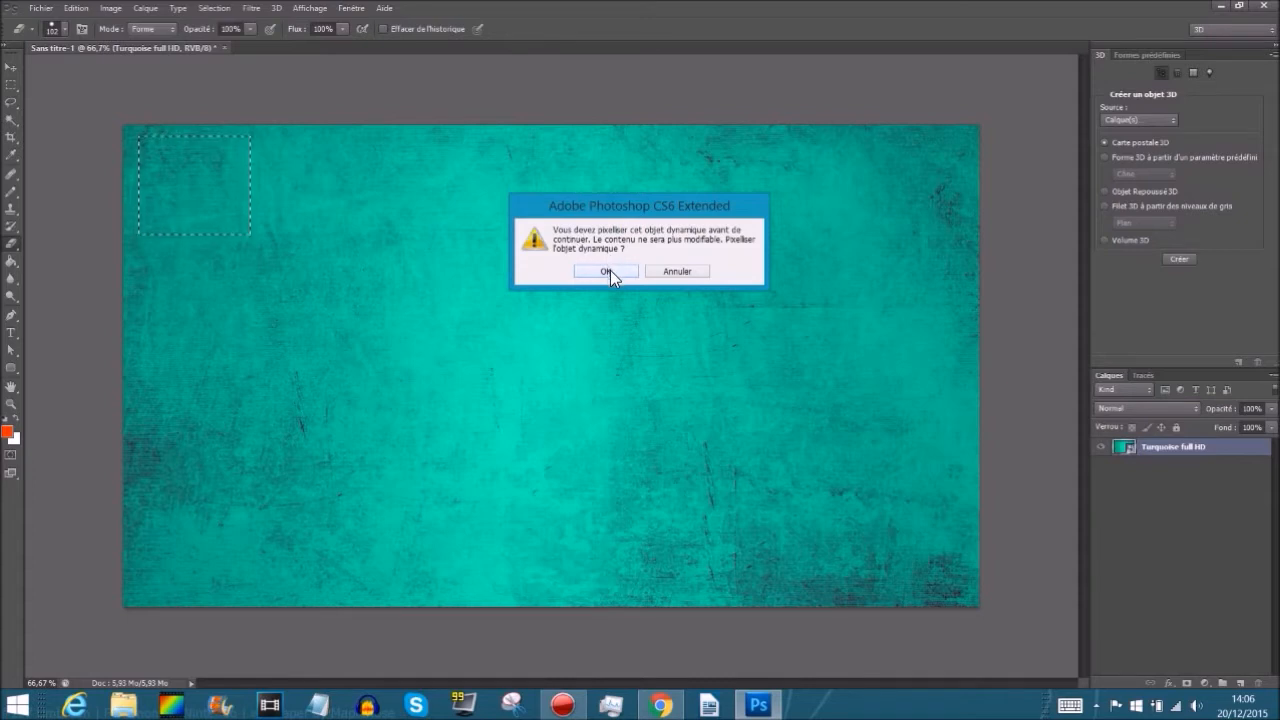
left_click(608, 271)
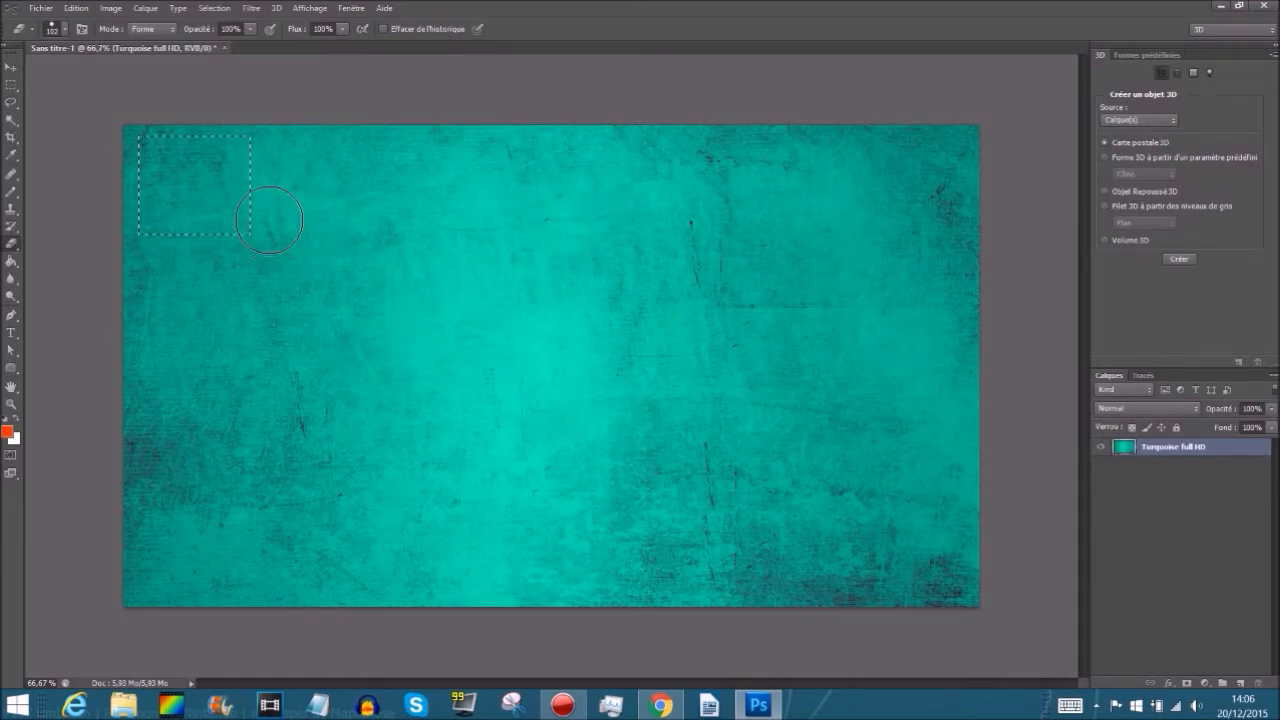
mouse_move(269, 220)
left_mouse_down()
mouse_move(184, 176)
mouse_move(158, 224)
mouse_move(196, 257)
mouse_move(249, 157)
left_mouse_up()
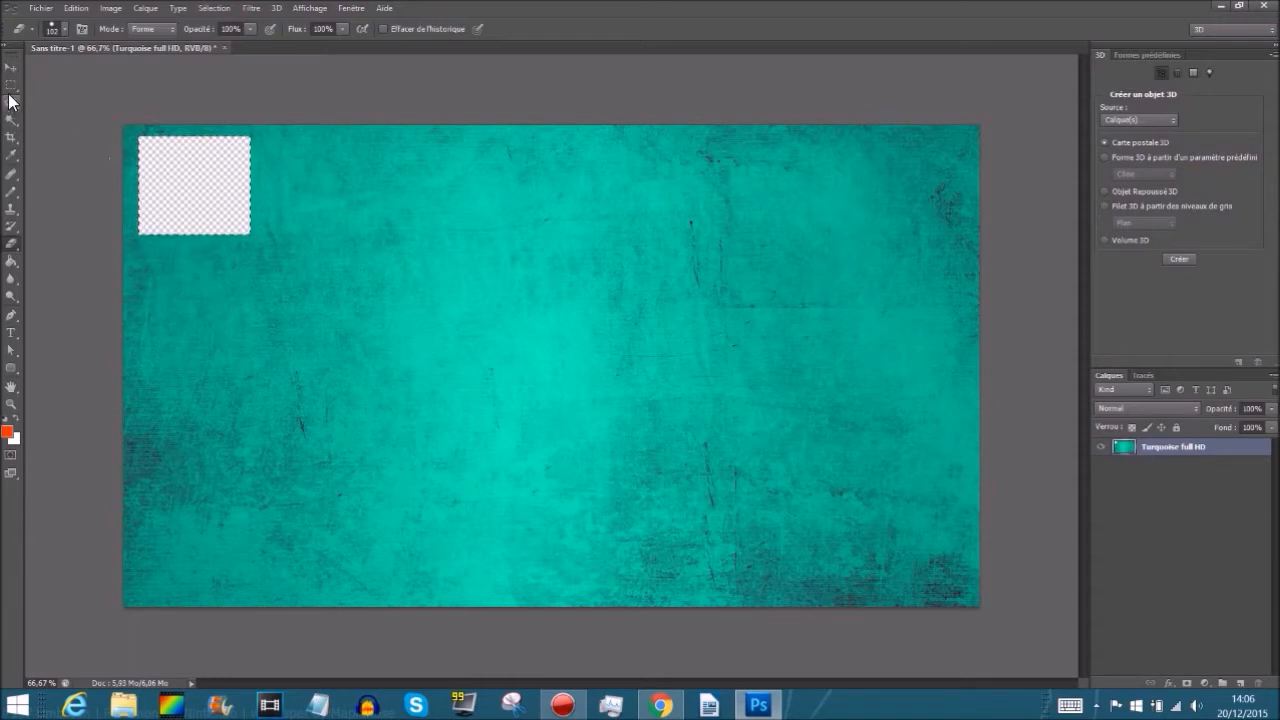
- Deselect the small cut-out and draw a large rectangular marquee beside it, covering most of the remaining canvas
key("m")
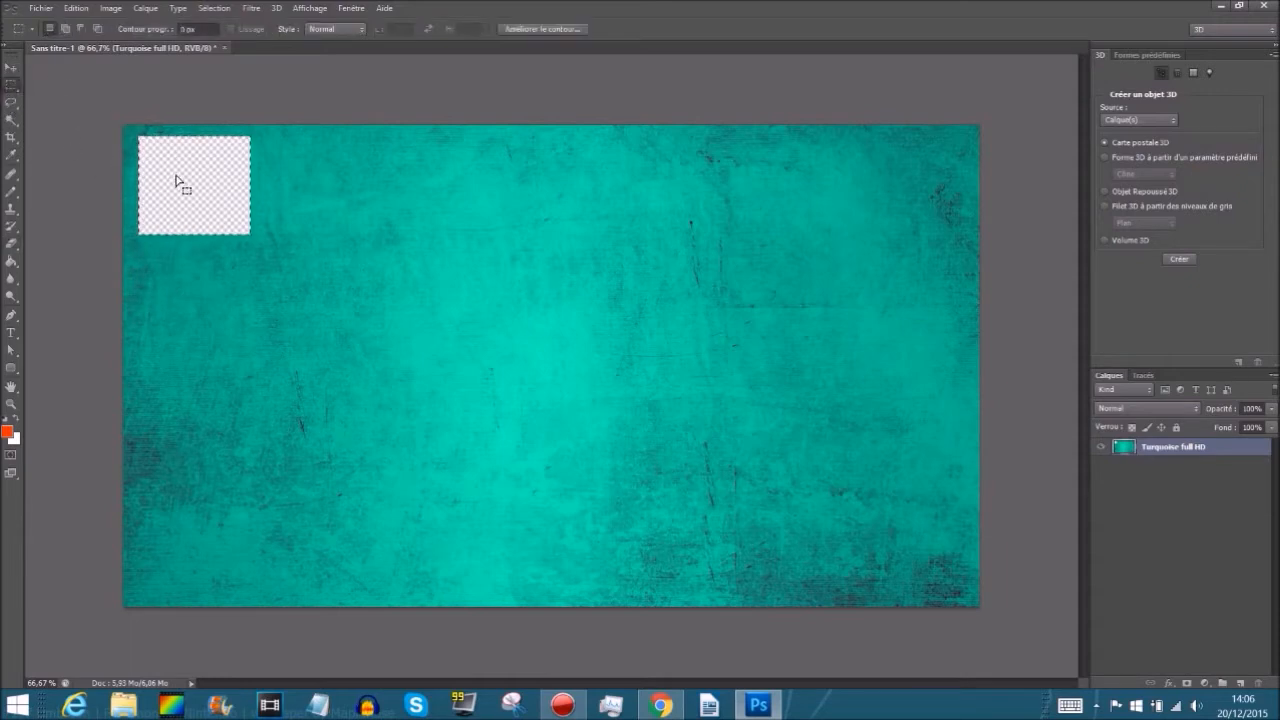
right_click(177, 179)
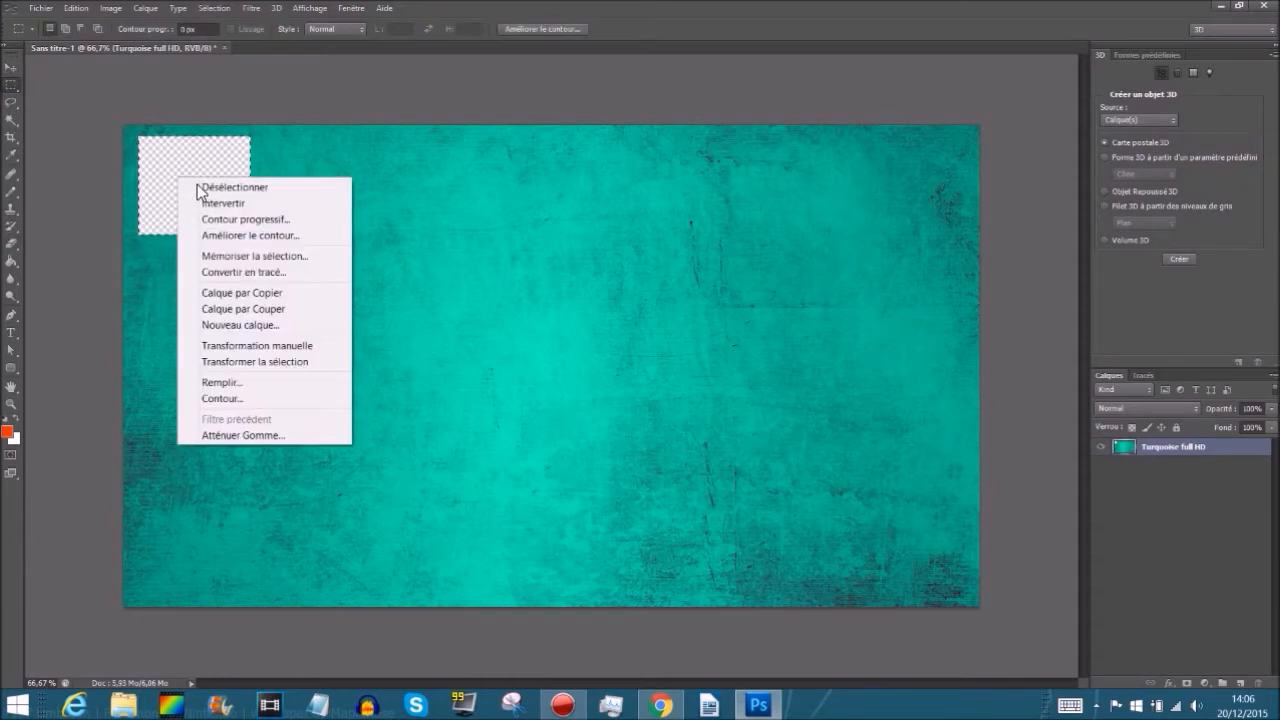
left_click(200, 187)
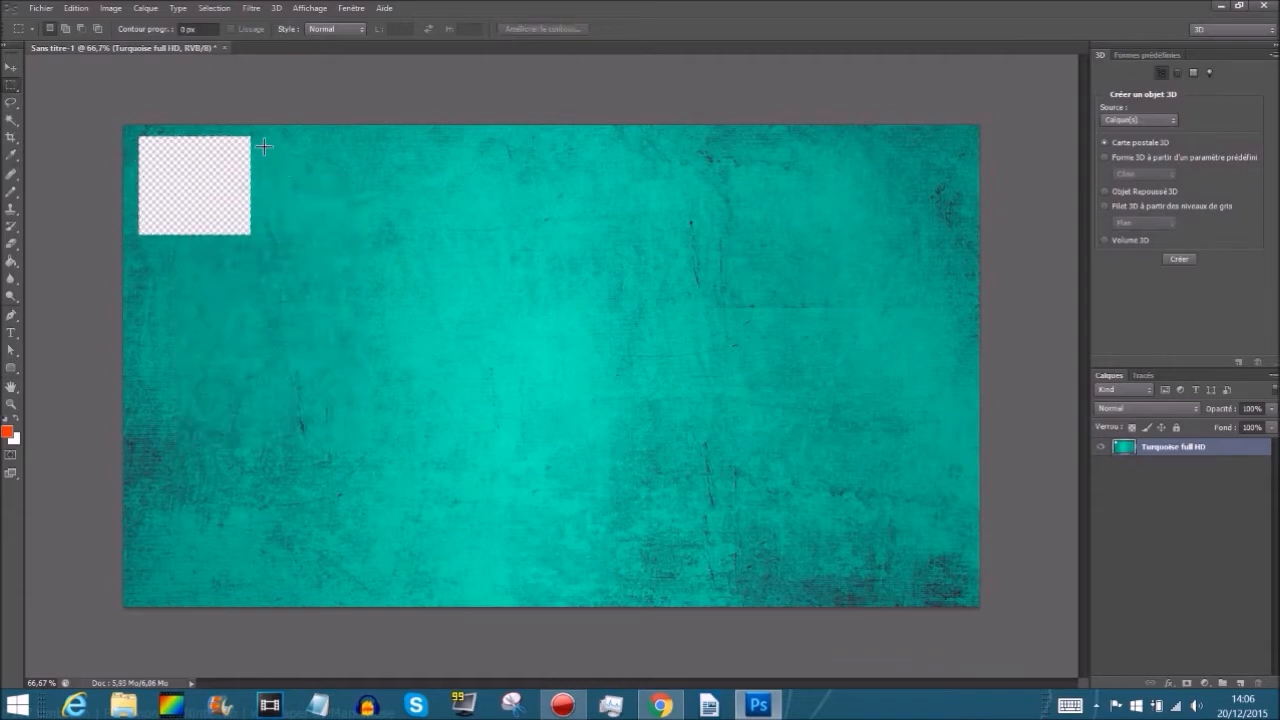
left_click_drag(260, 143, 958, 584)
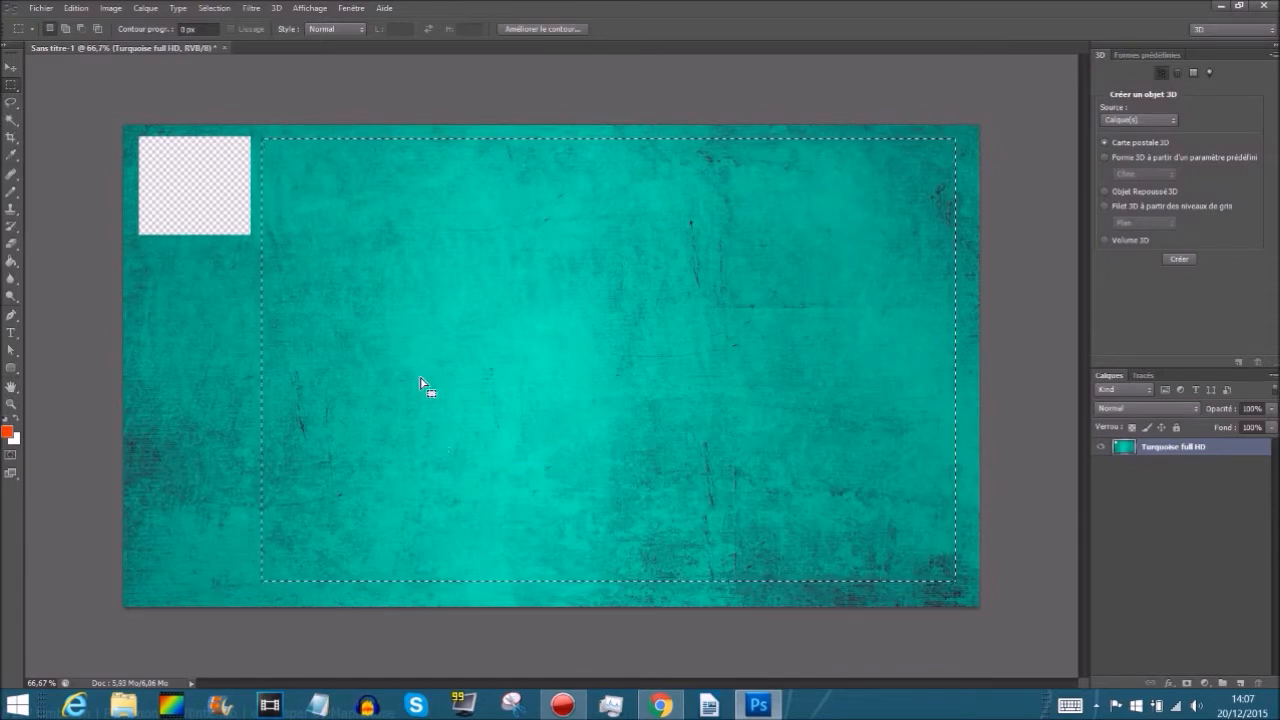
- Enlarge the Eraser brush, erase everything inside the large rectangular selection, and deselect it
left_click(13, 245)
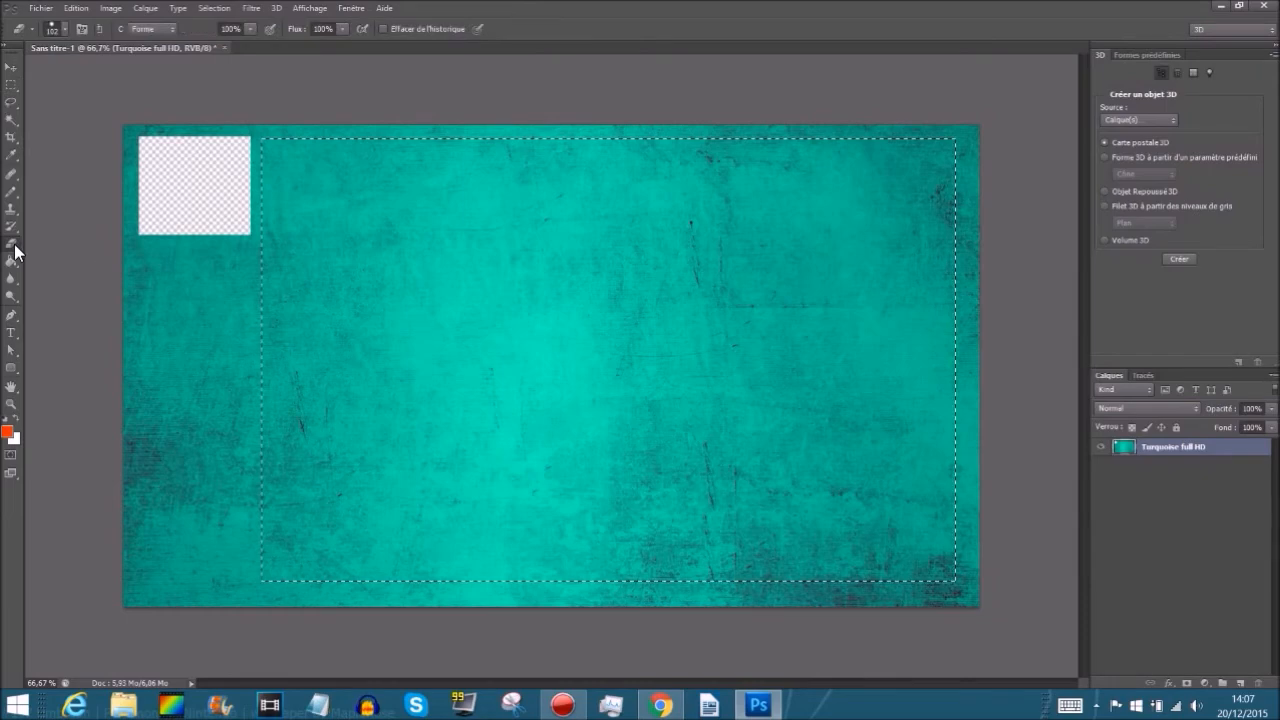
left_click(64, 29)
left_click_drag(127, 67, 129, 68)
left_click(243, 70)
mouse_move(339, 210)
left_mouse_down()
mouse_move(357, 371)
mouse_move(629, 329)
left_mouse_up()
mouse_move(231, 575)
left_mouse_down()
mouse_move(881, 260)
mouse_move(910, 185)
mouse_move(760, 416)
mouse_move(725, 660)
mouse_move(638, 675)
mouse_move(1104, 381)
mouse_move(1088, 581)
mouse_move(955, 570)
left_mouse_up()
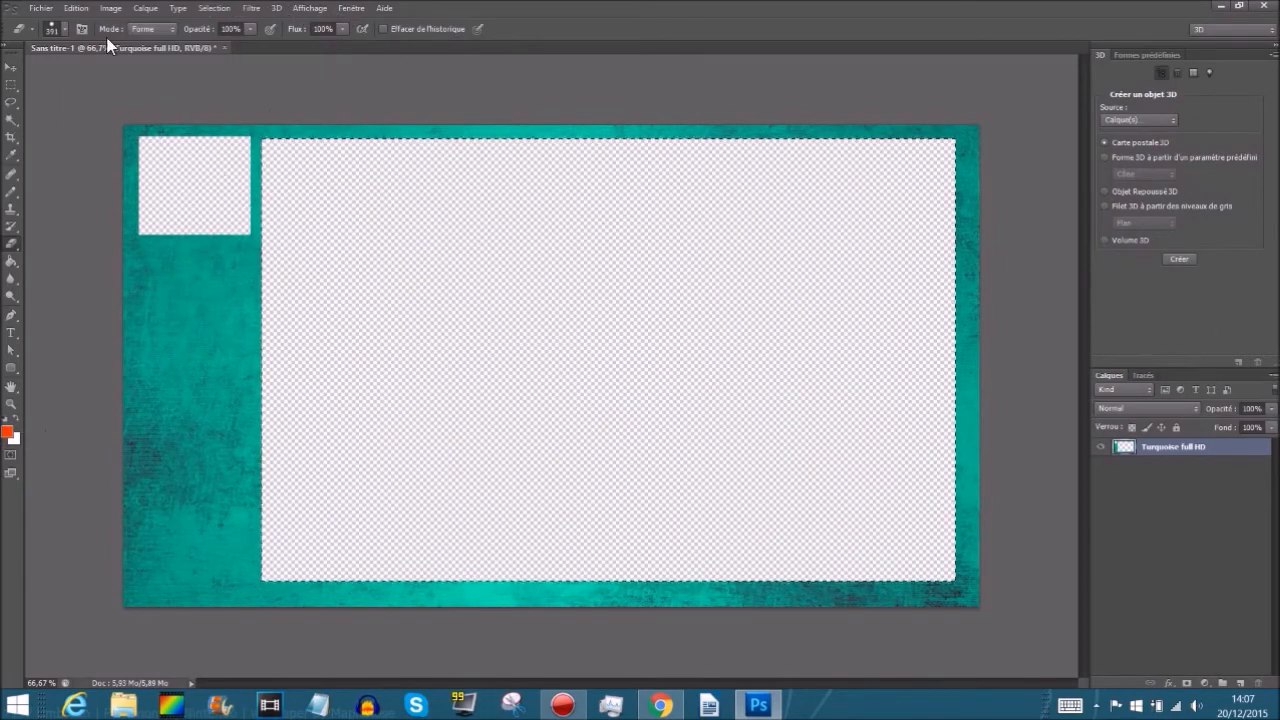
left_click(11, 85)
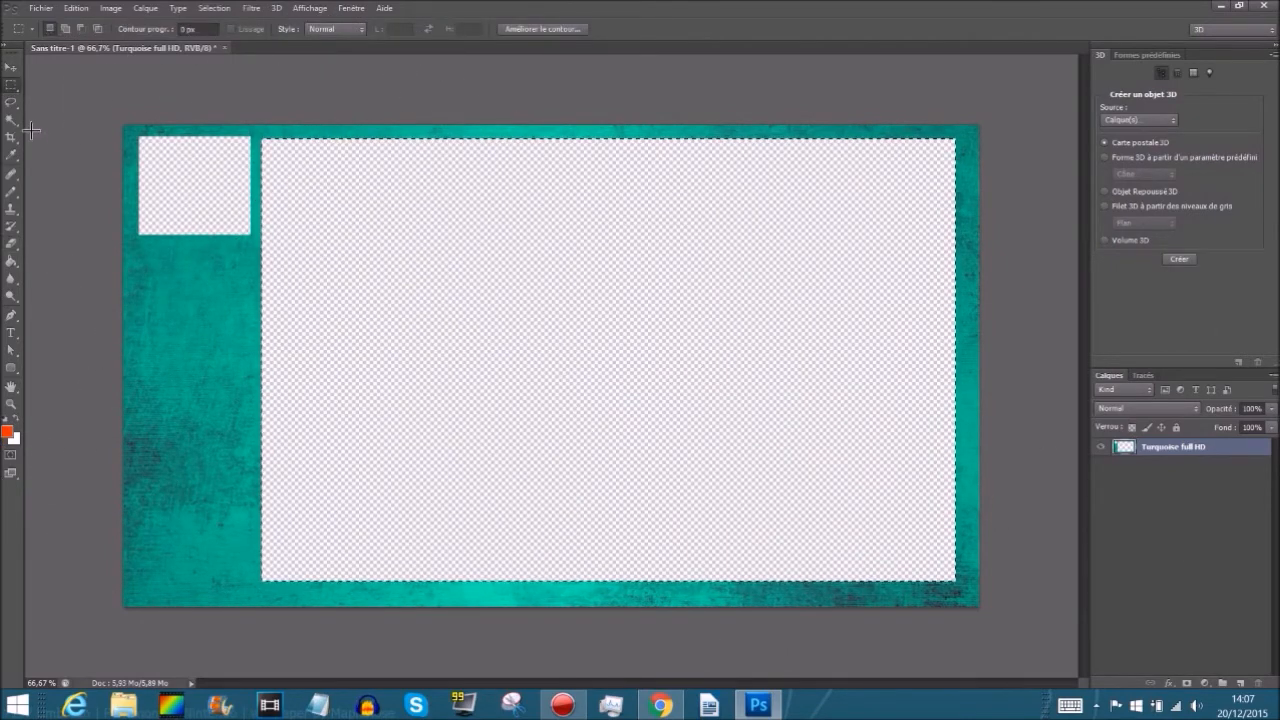
right_click(433, 255)
left_click(470, 266)
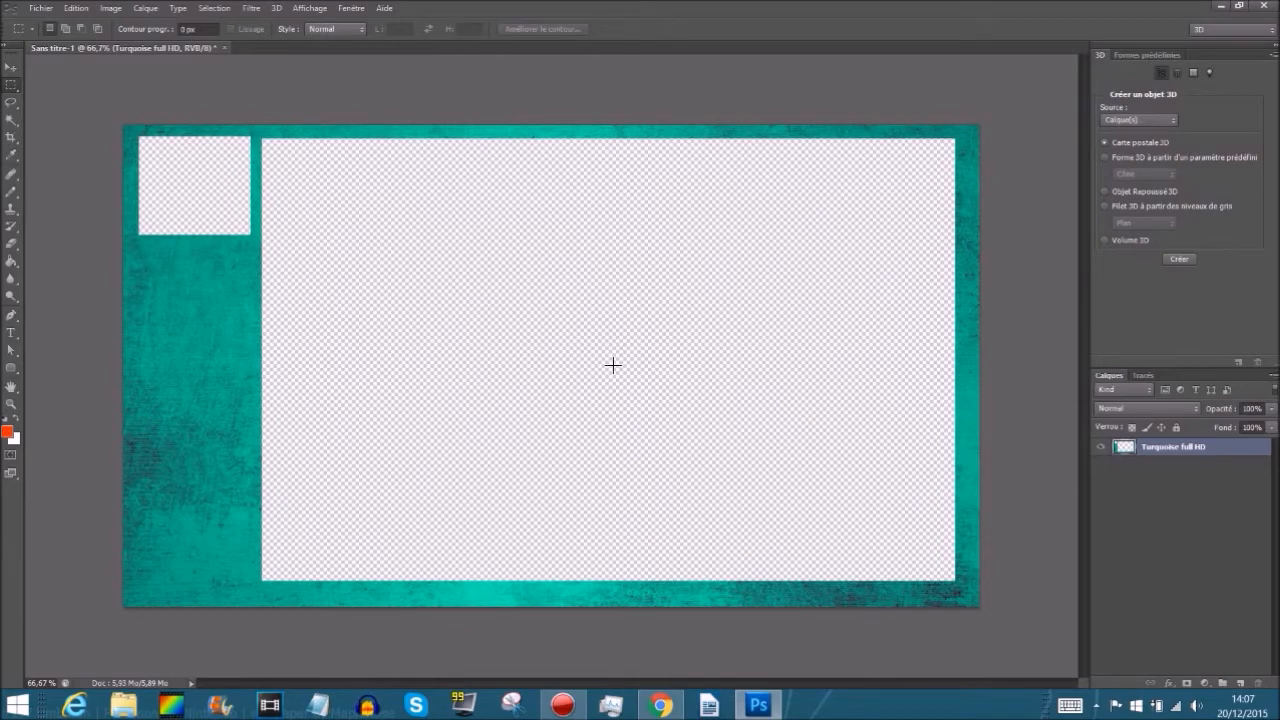
- Switch to Chrome, search Google Images for "Noctali PNG", and open the full-size picture of the blue-ringed Noctali
mouse_move(660, 705)
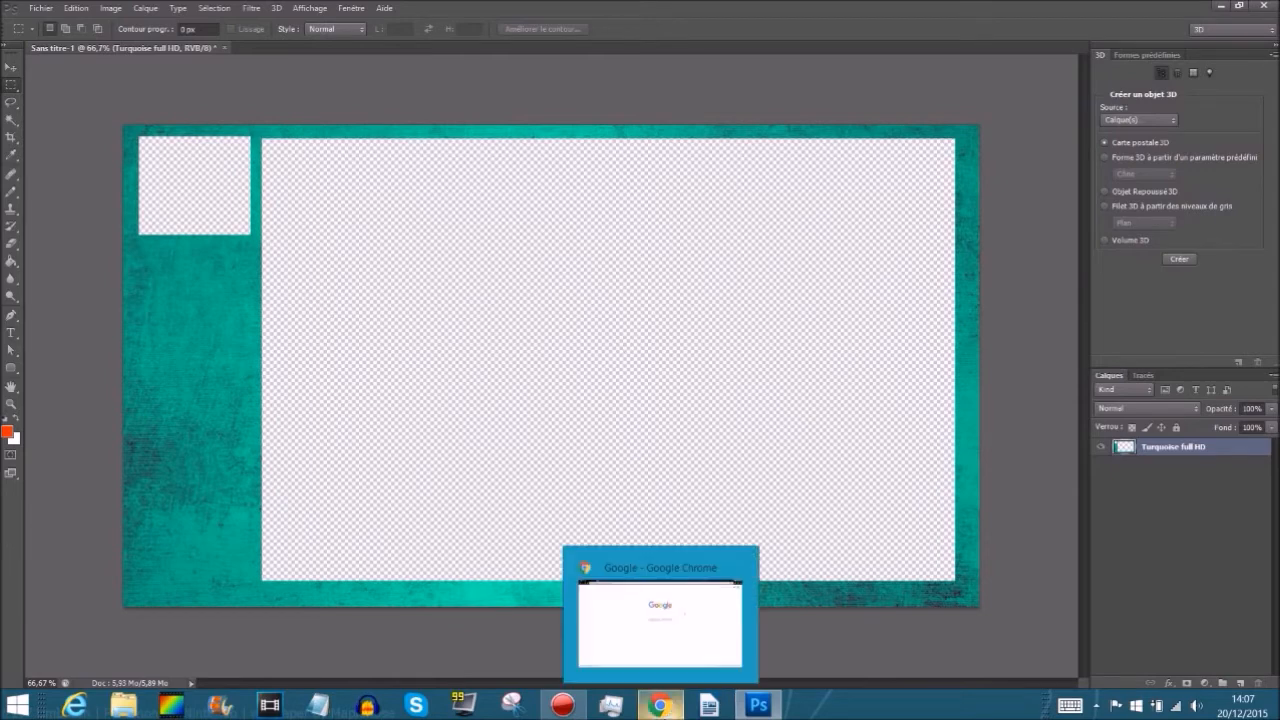
left_click(643, 652)
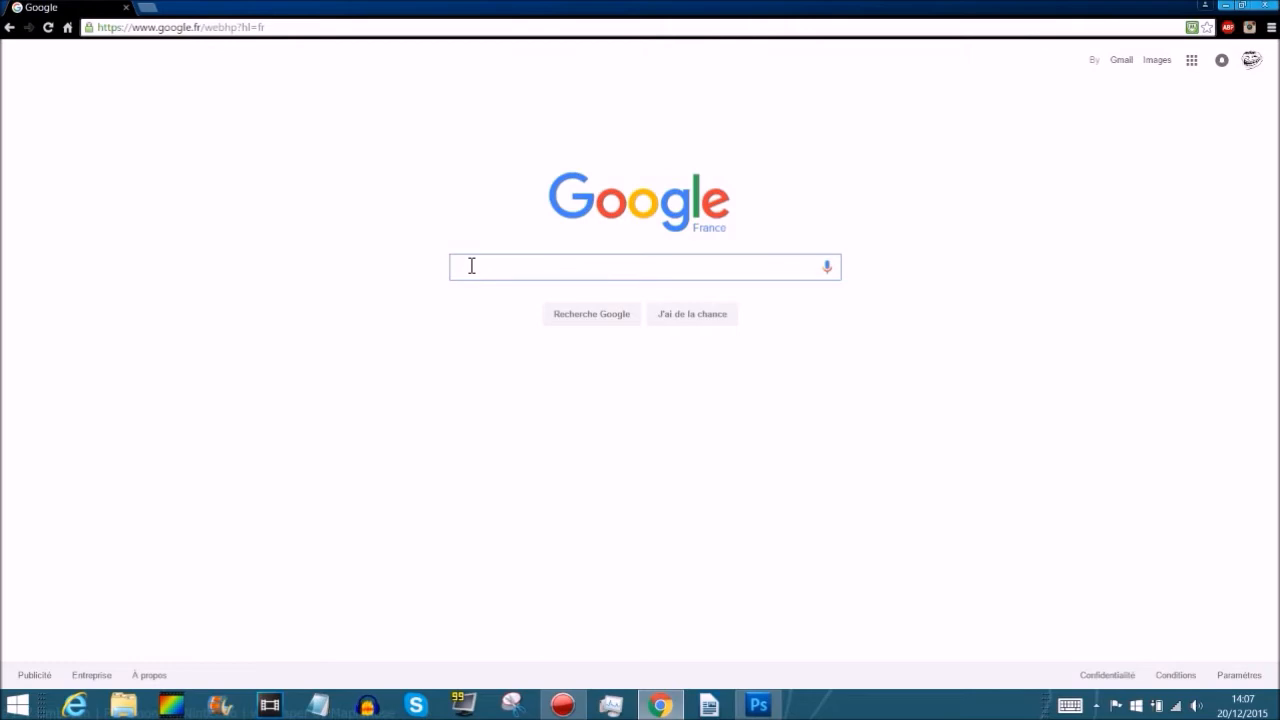
type("octali")
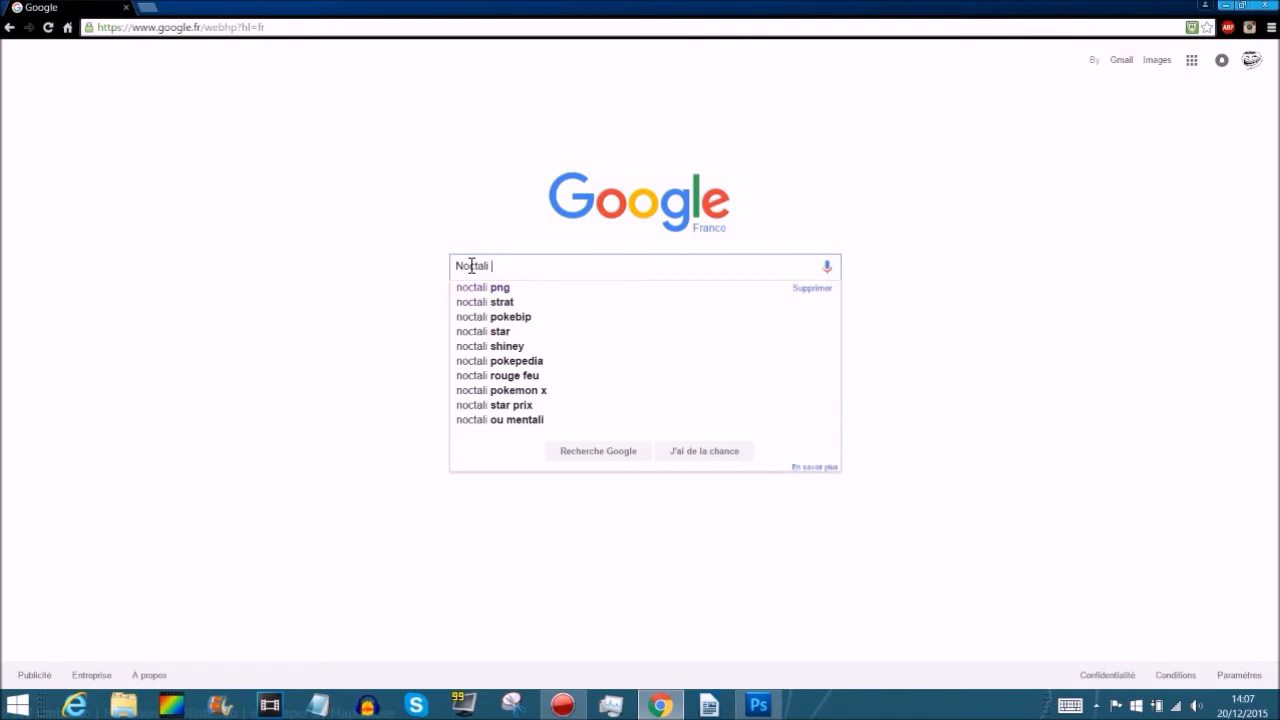
type("PNG")
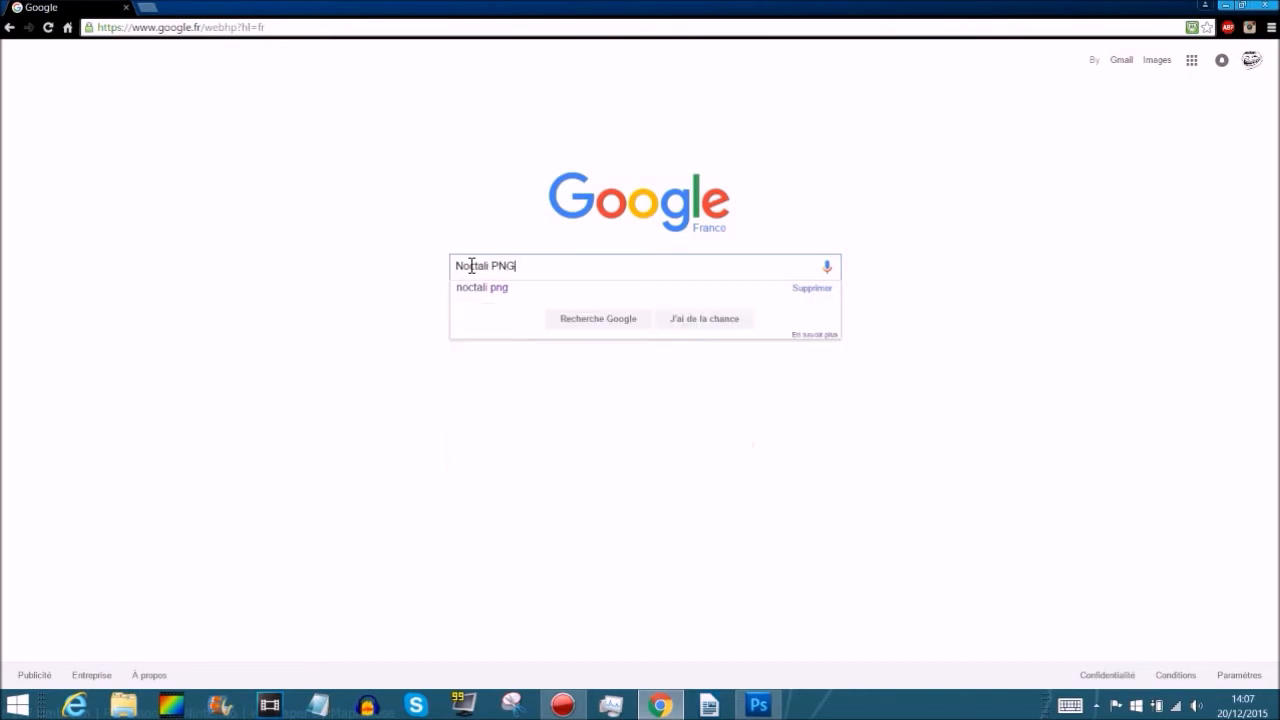
key("Return")
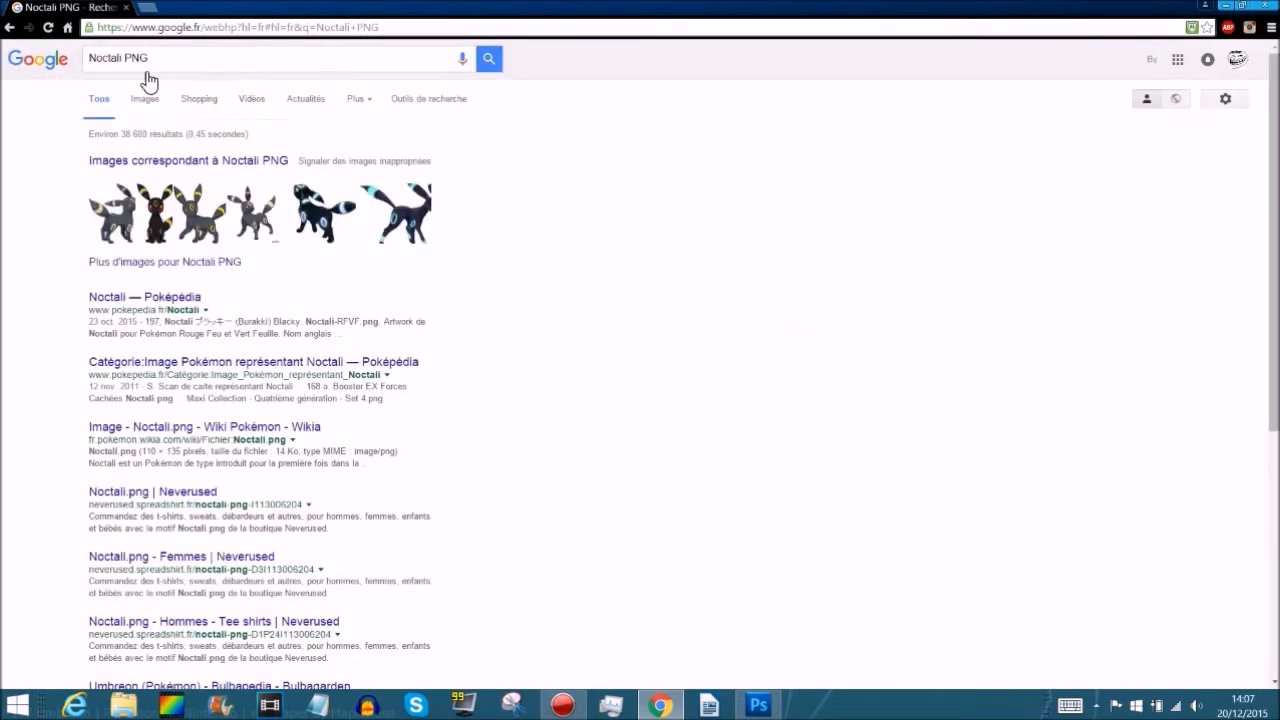
left_click_drag(128, 63, 172, 57)
type("PNG")
key("Return")
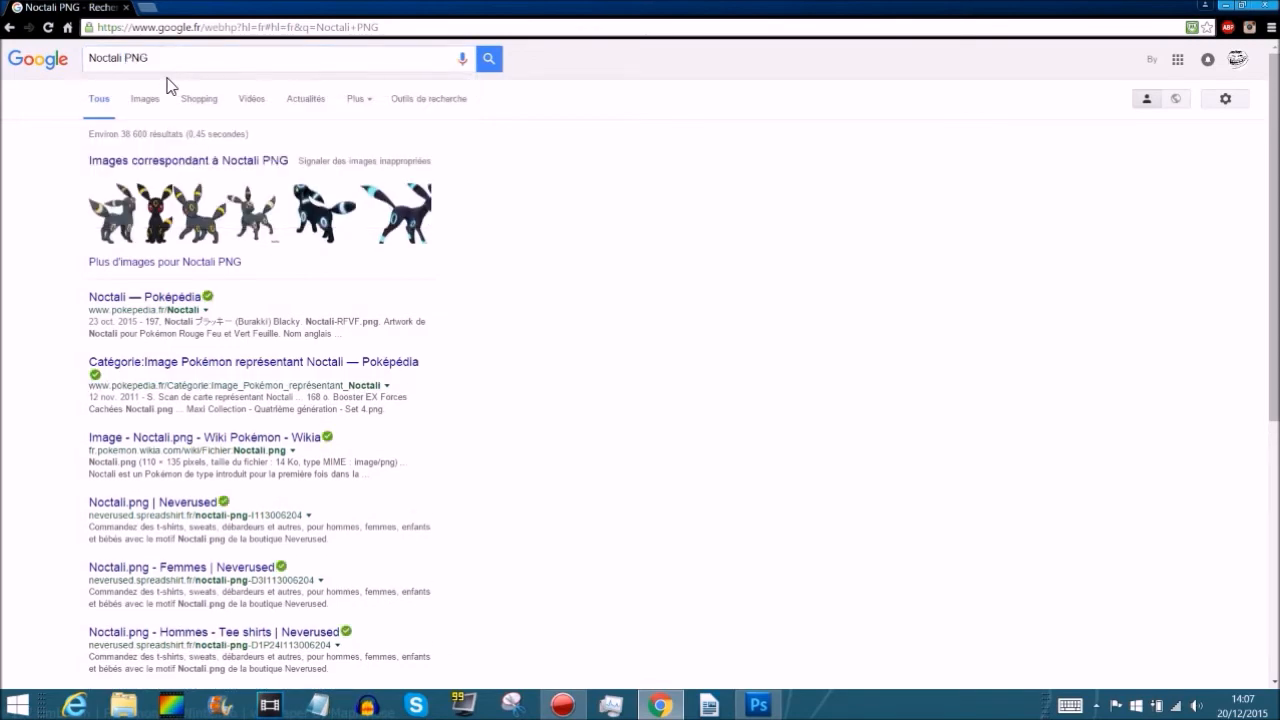
left_click(156, 103)
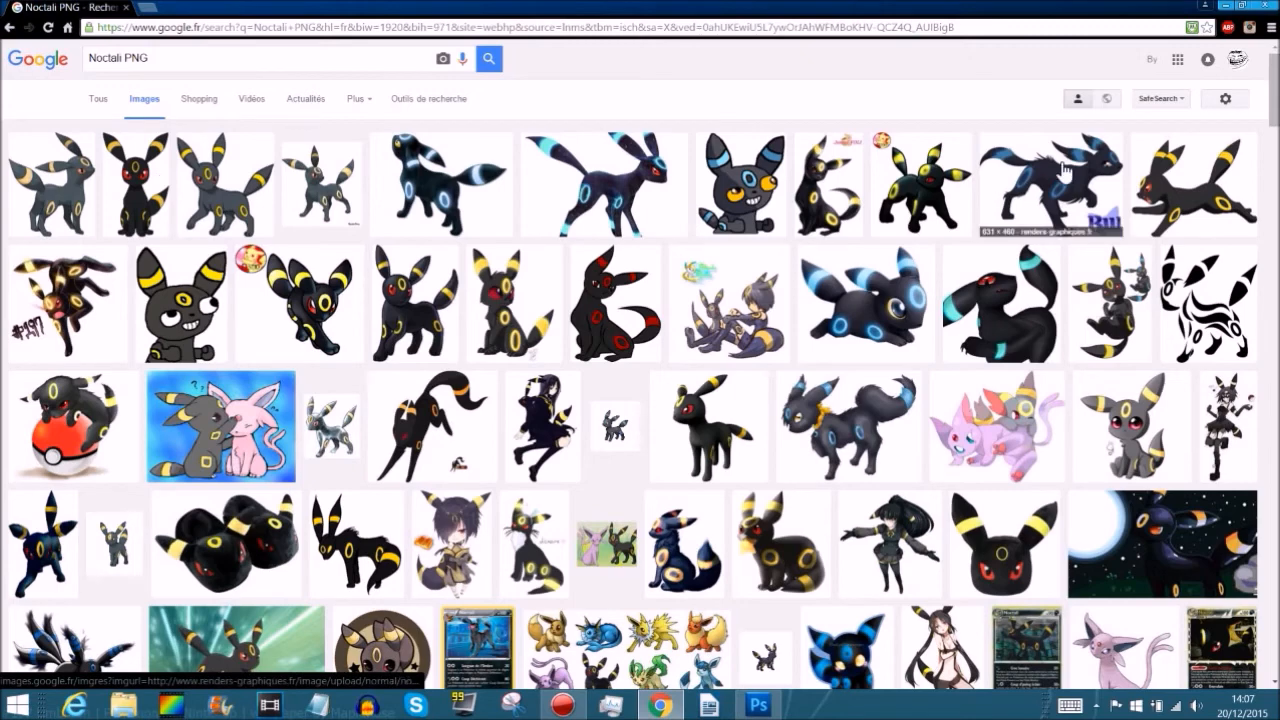
left_click(451, 193)
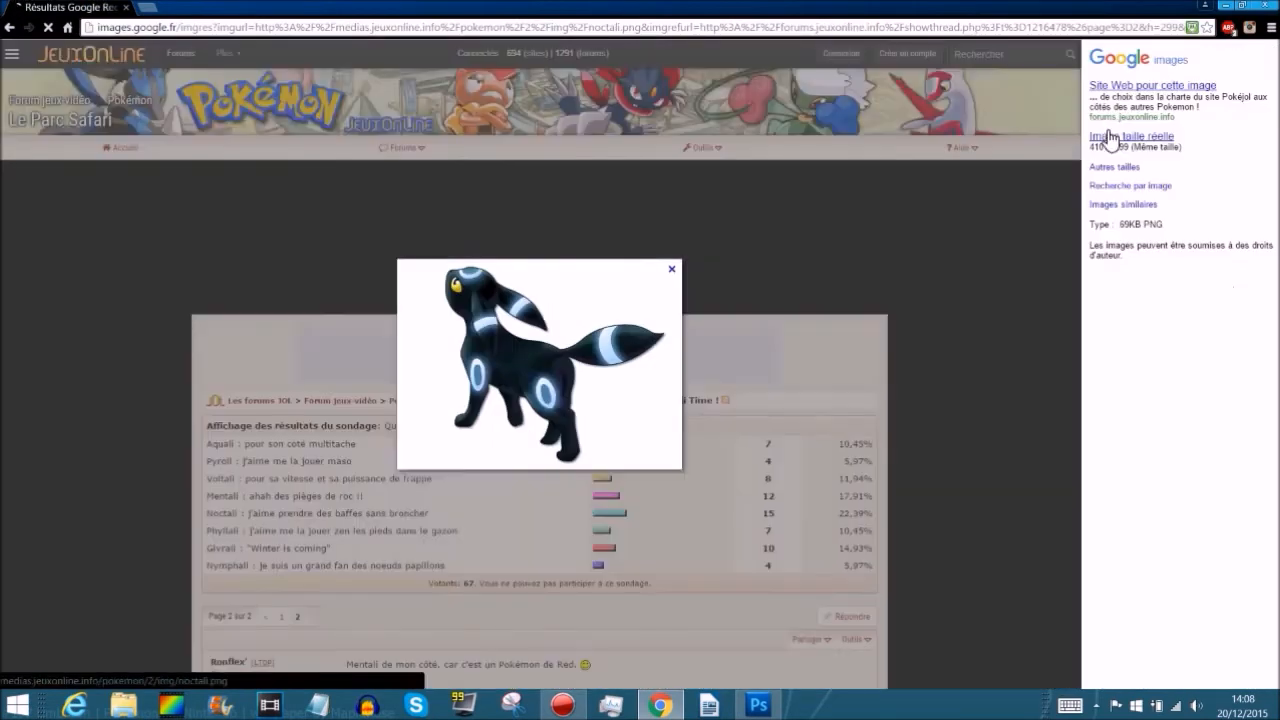
left_click(1092, 137)
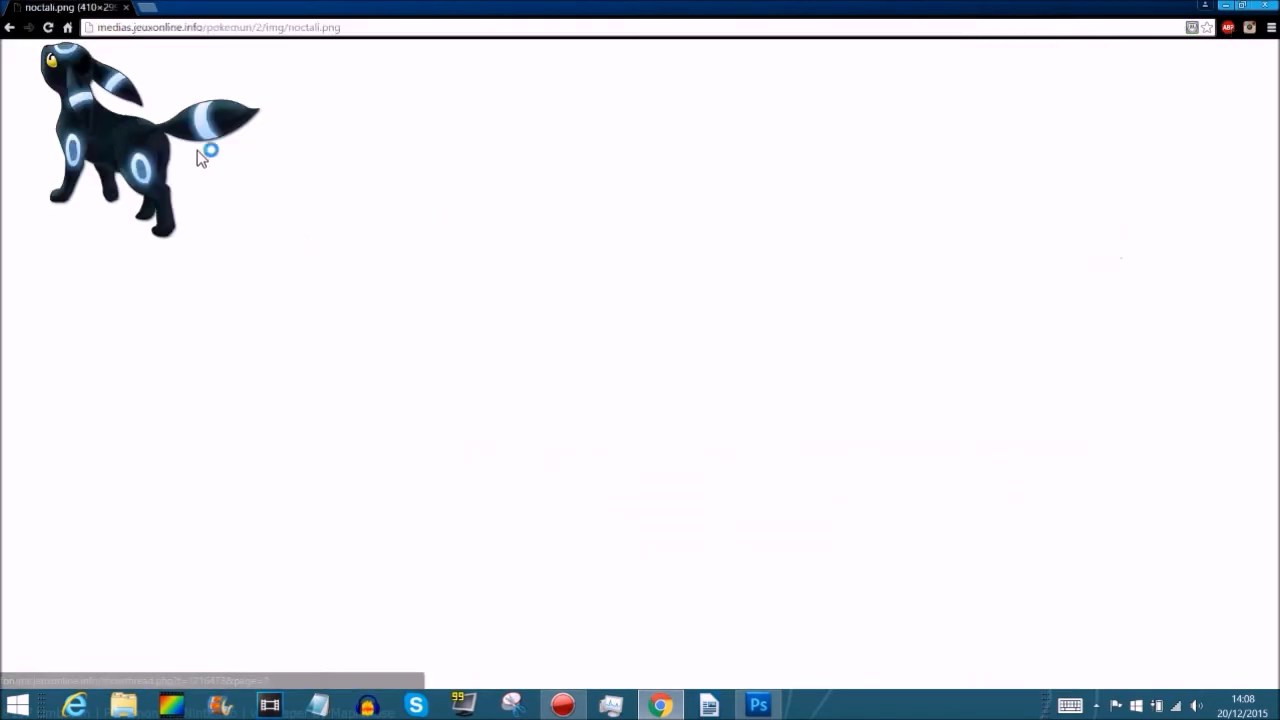
right_click(111, 138)
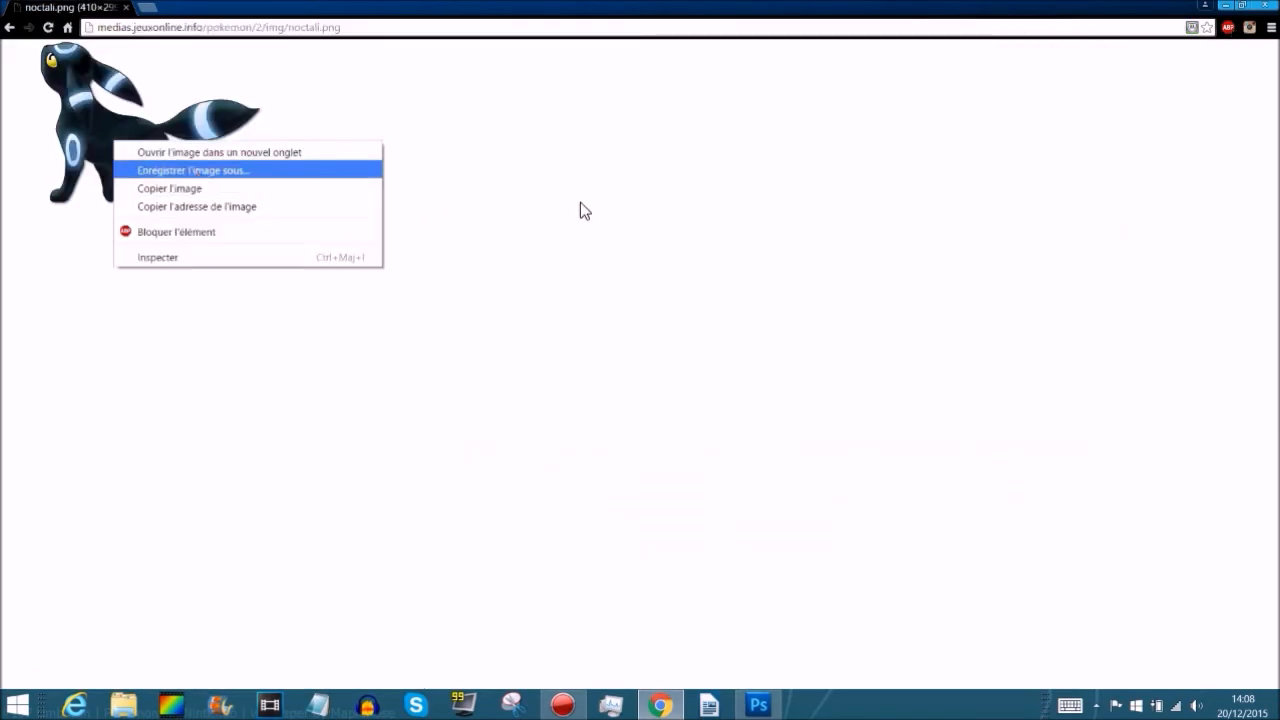
left_click(787, 221)
right_click(136, 152)
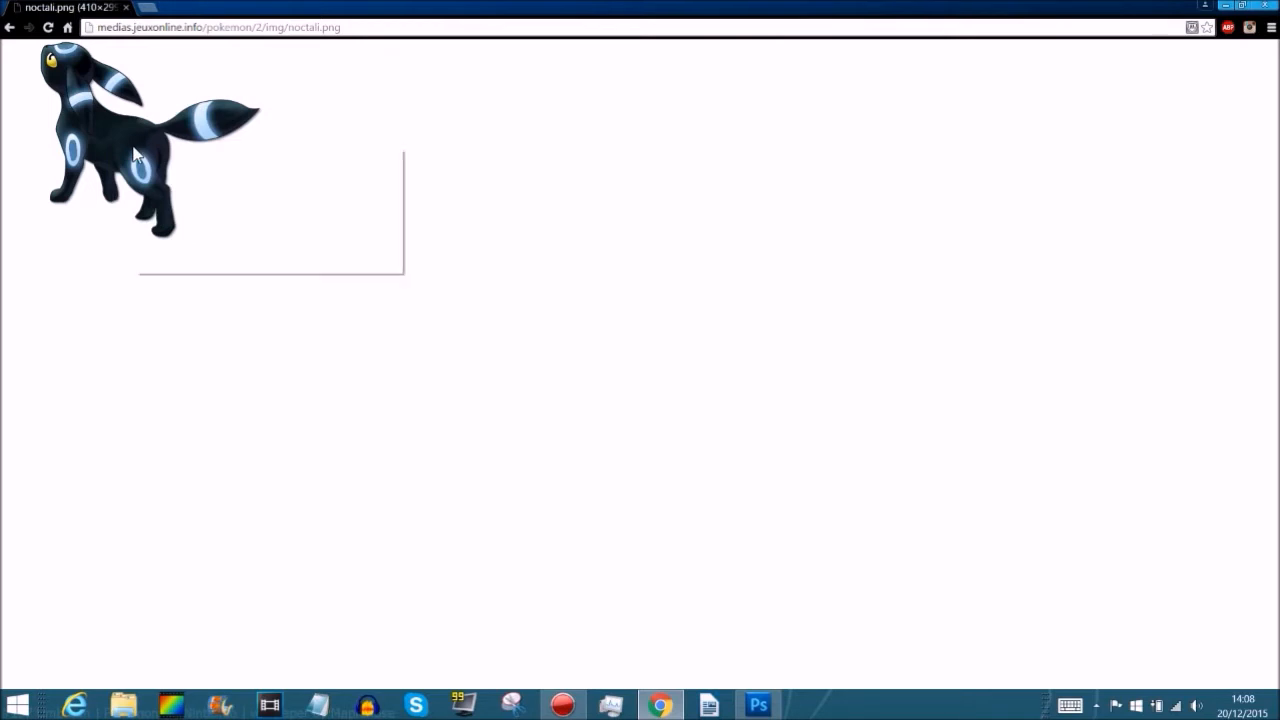
left_click(190, 178)
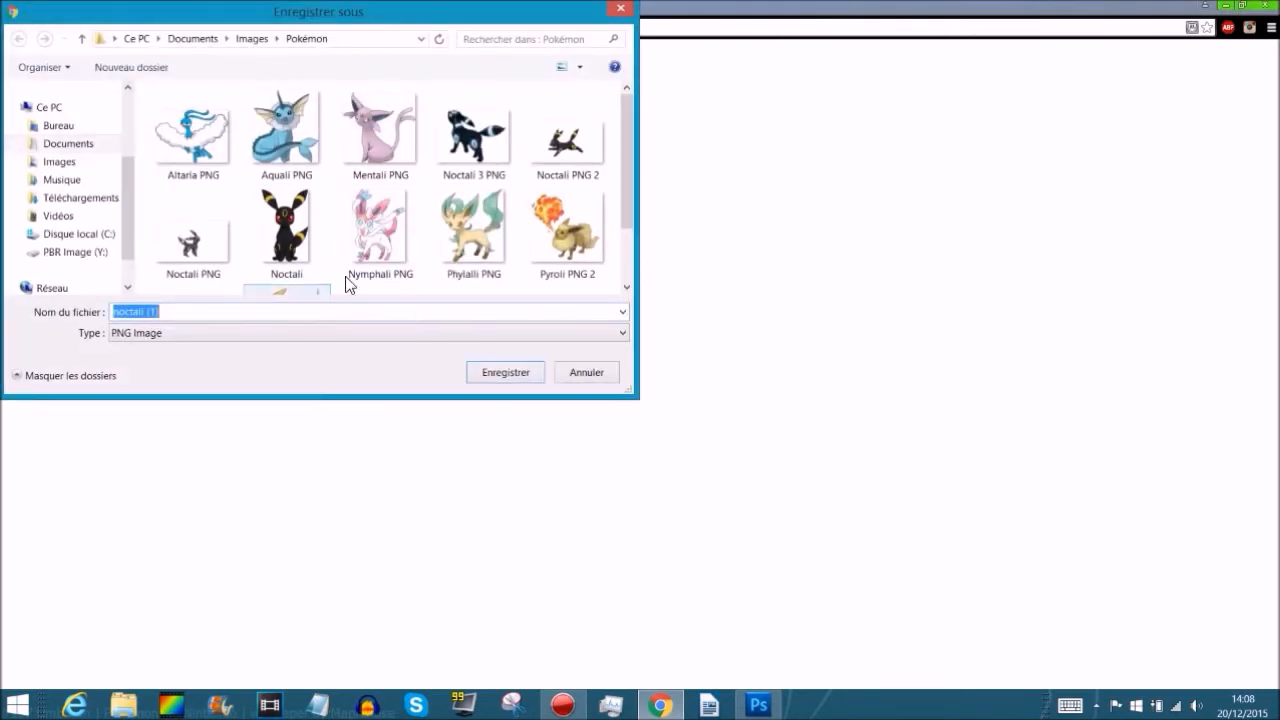
left_click(597, 375)
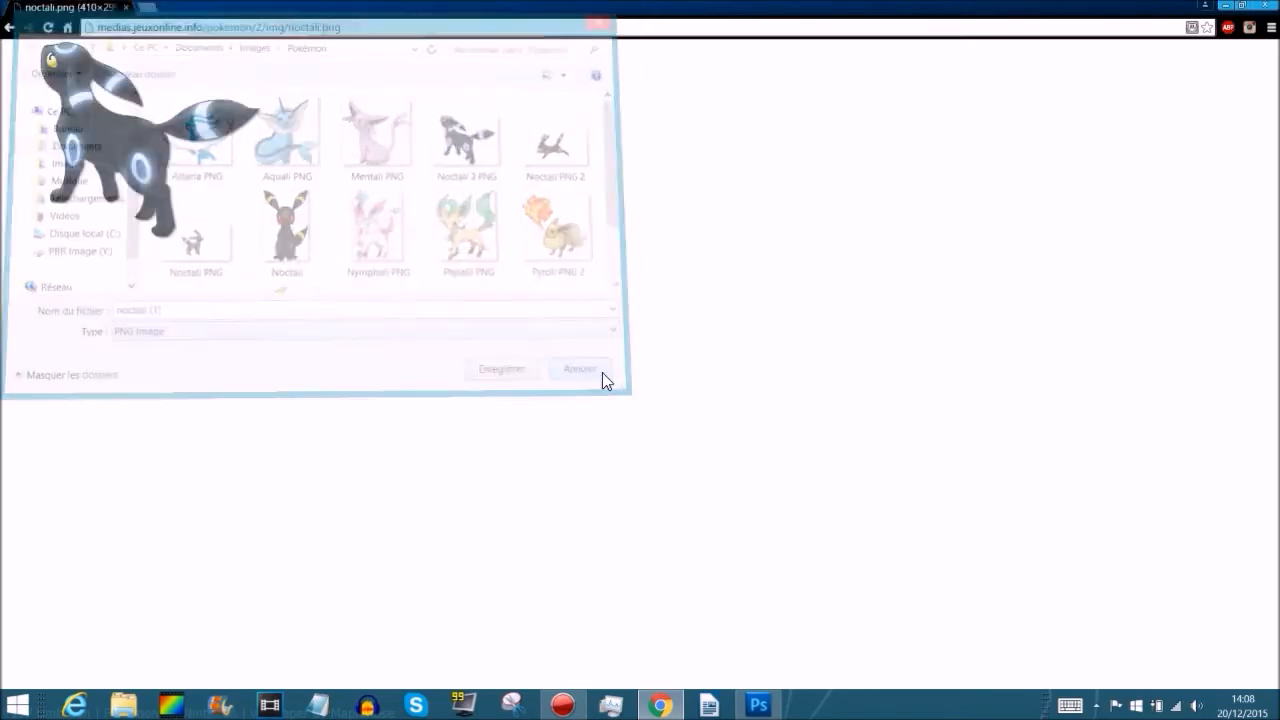
- Return to Photoshop and import the "Noctali 3 PNG" picture from the Pokémon folder inside Images
left_click(1226, 8)
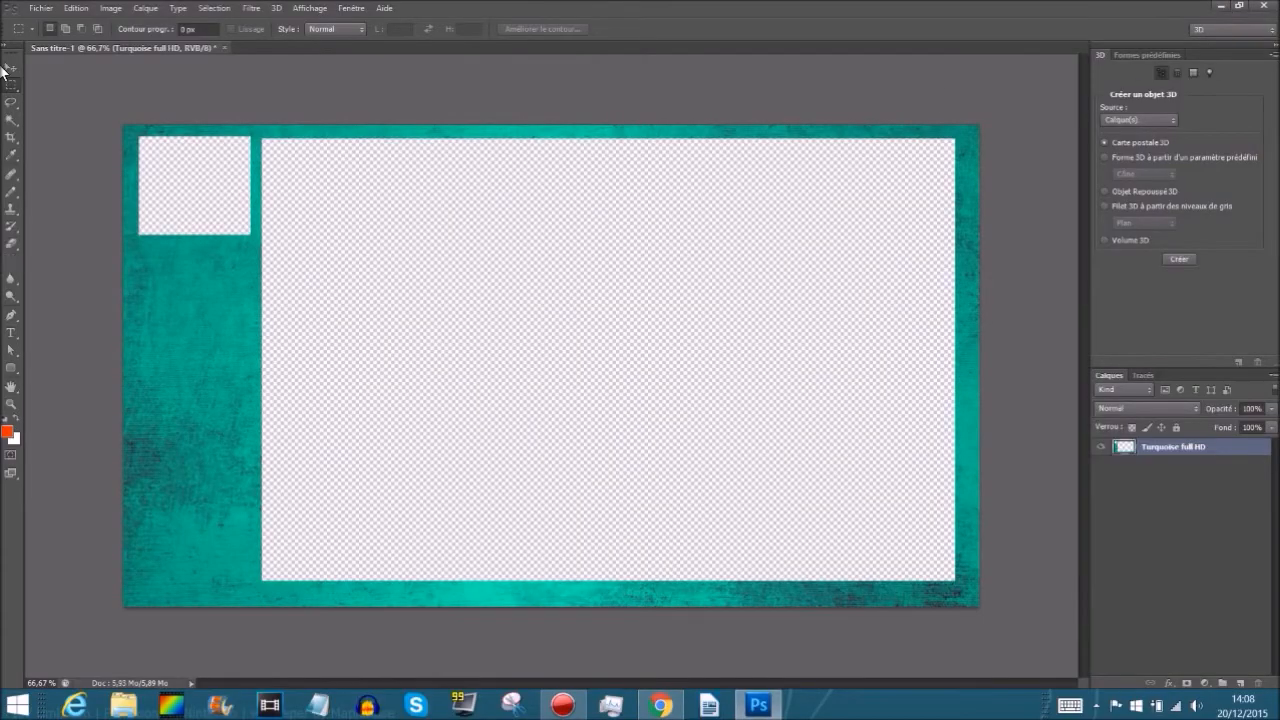
left_click(40, 8)
left_click(100, 280)
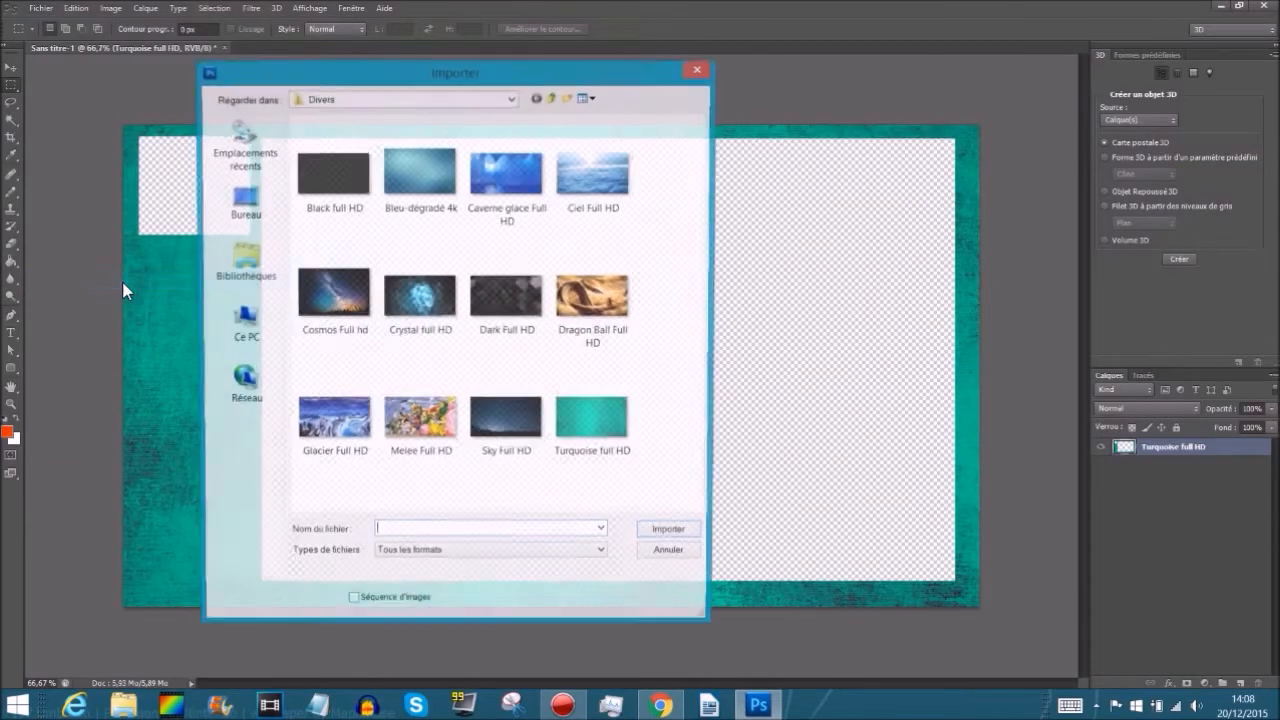
left_click(358, 100)
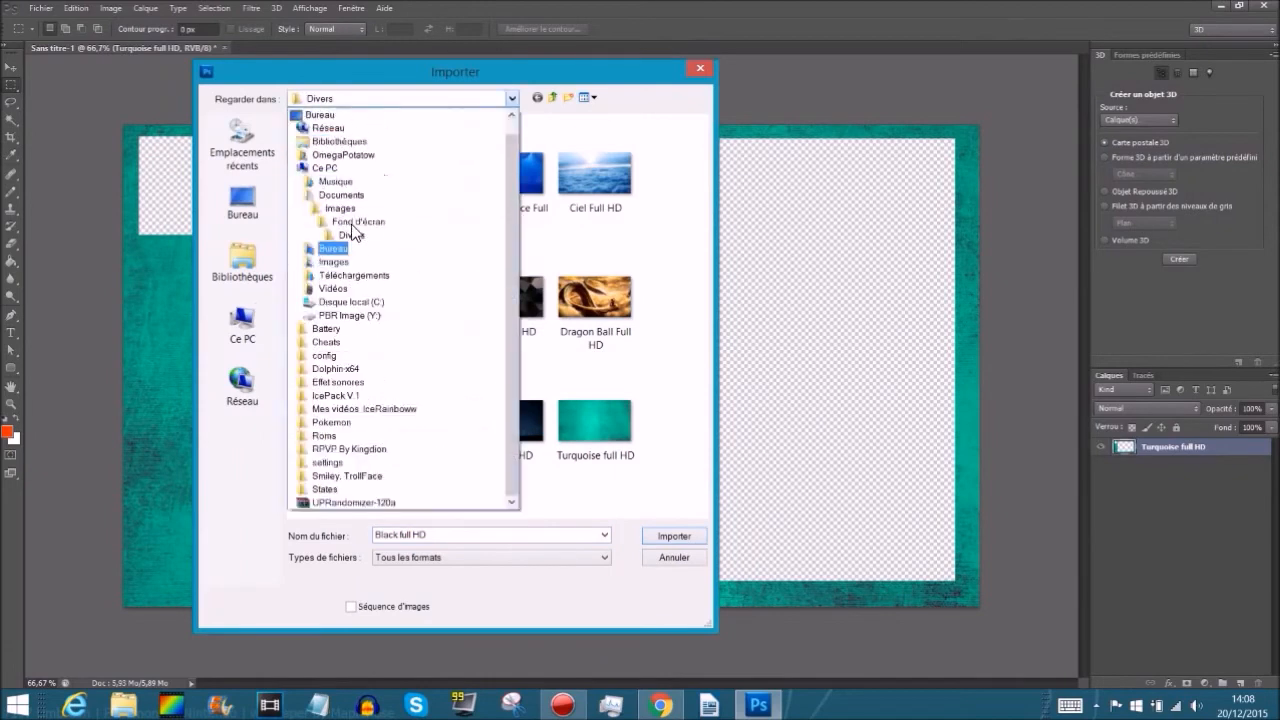
left_click(345, 208)
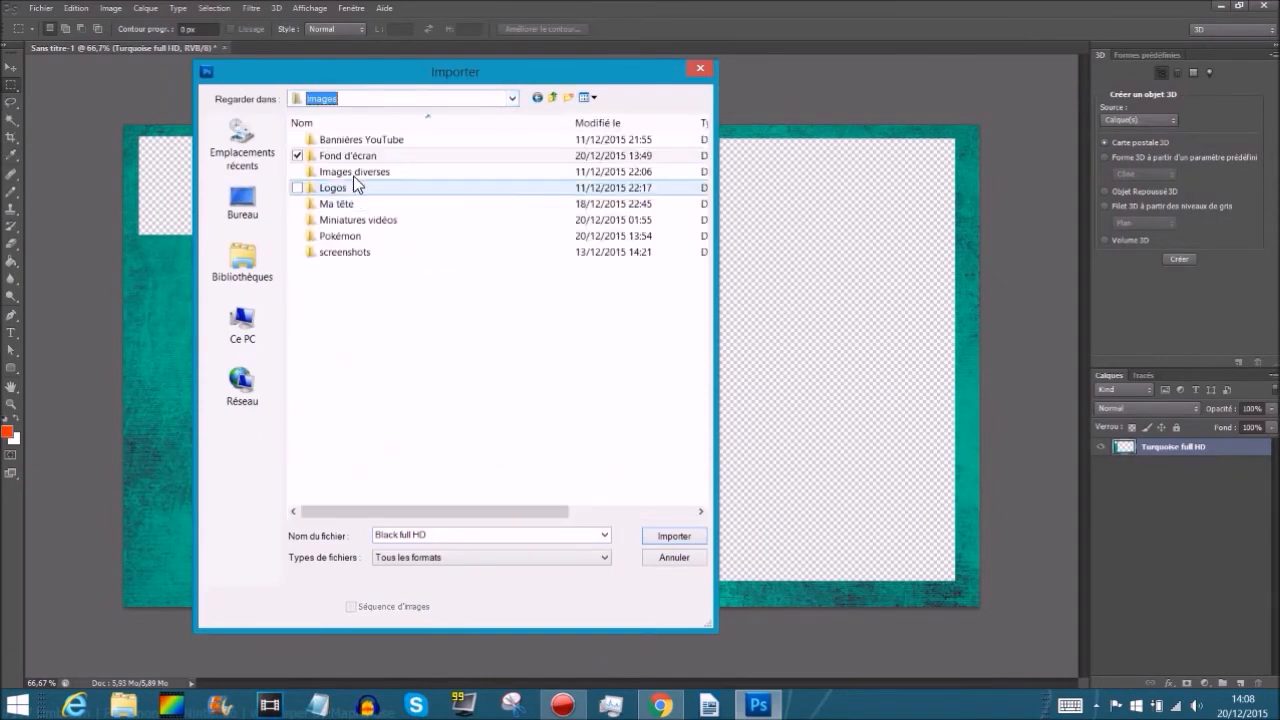
double_click(338, 236)
double_click(594, 176)
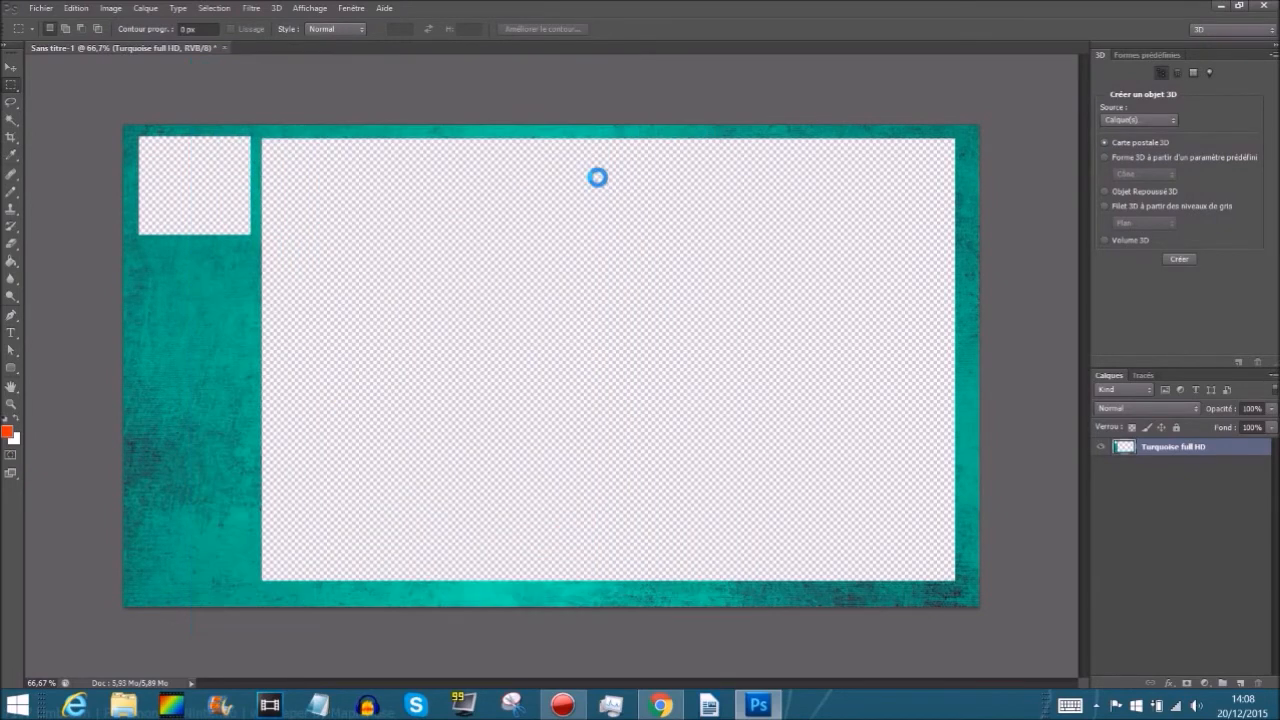
- Place the Noctali picture over the large cut-out's lower-left corner, overlapping the turquoise border, at its original size
left_click_drag(513, 375, 361, 464)
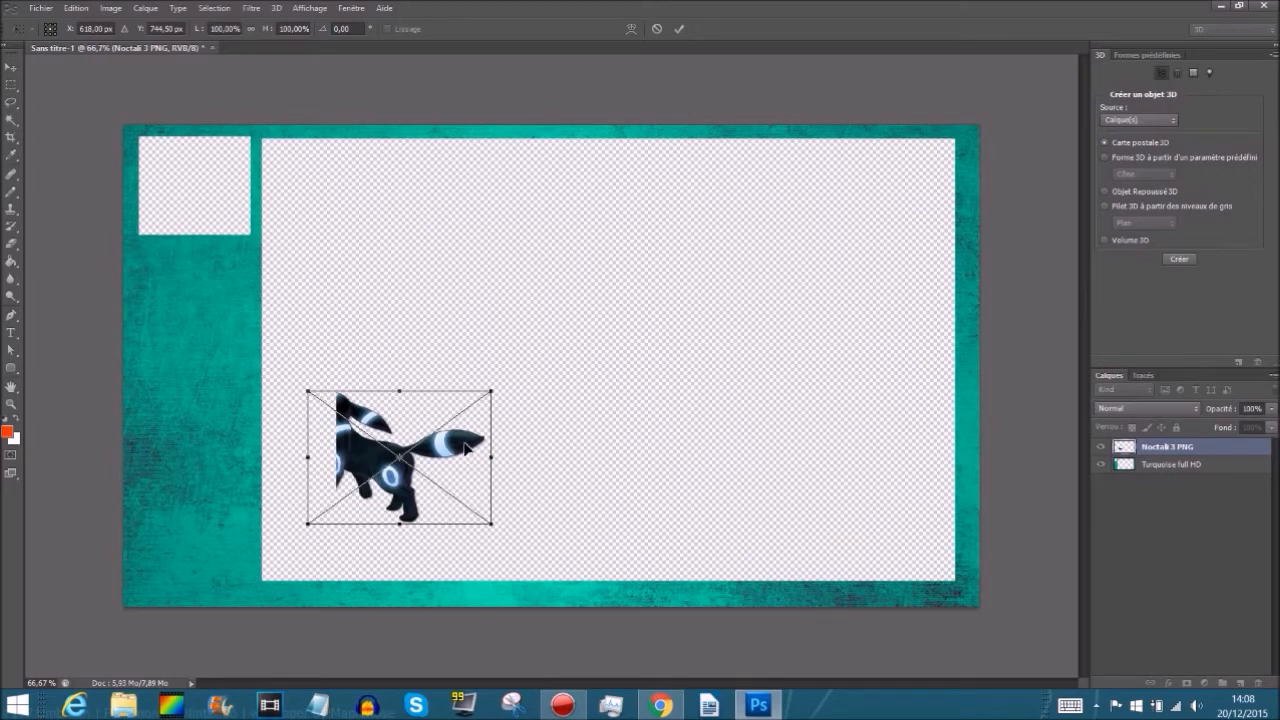
left_click_drag(460, 458, 386, 524)
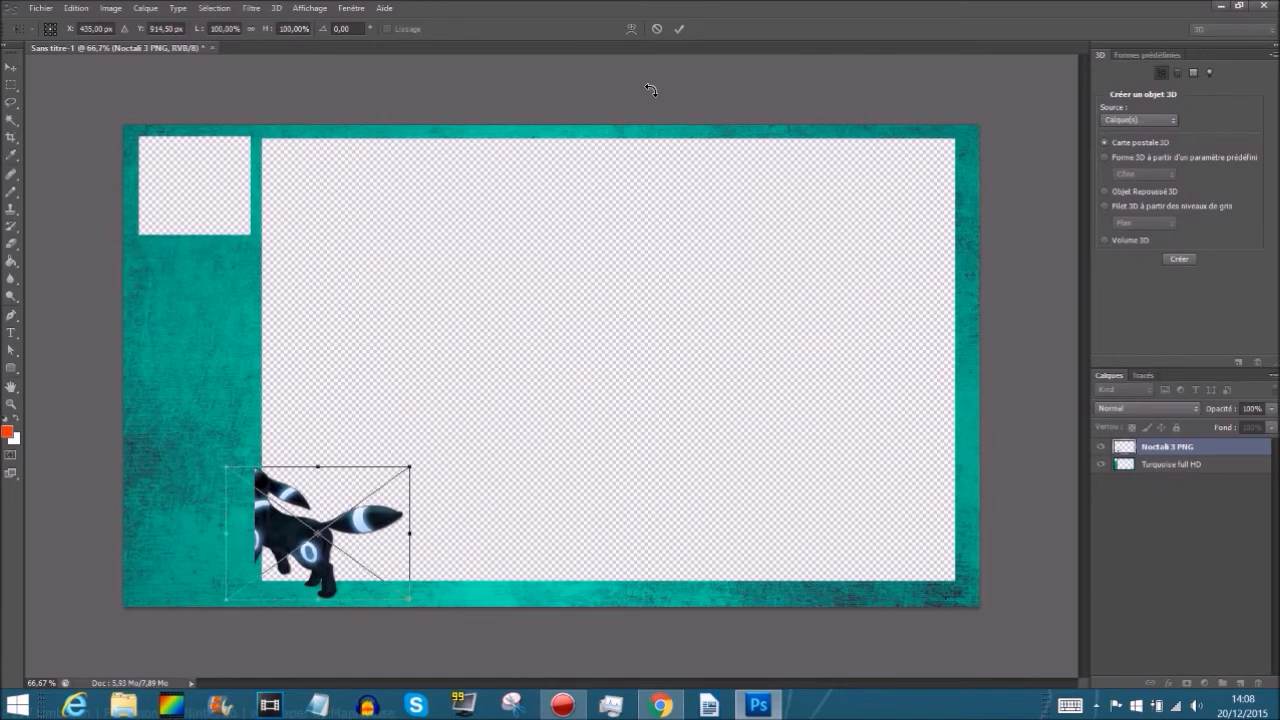
left_click(680, 30)
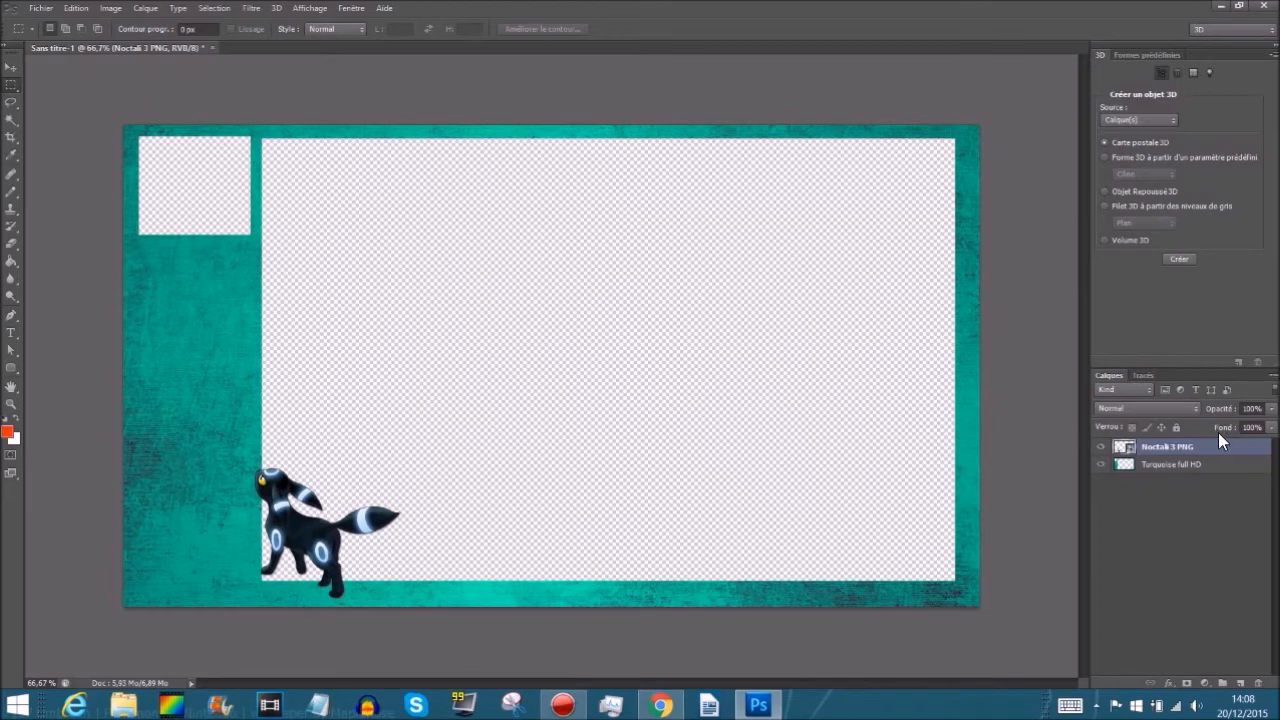
- Add a drop shadow to the Noctali layer and increase the shadow's size slightly
right_click(1146, 447)
left_click(1012, 194)
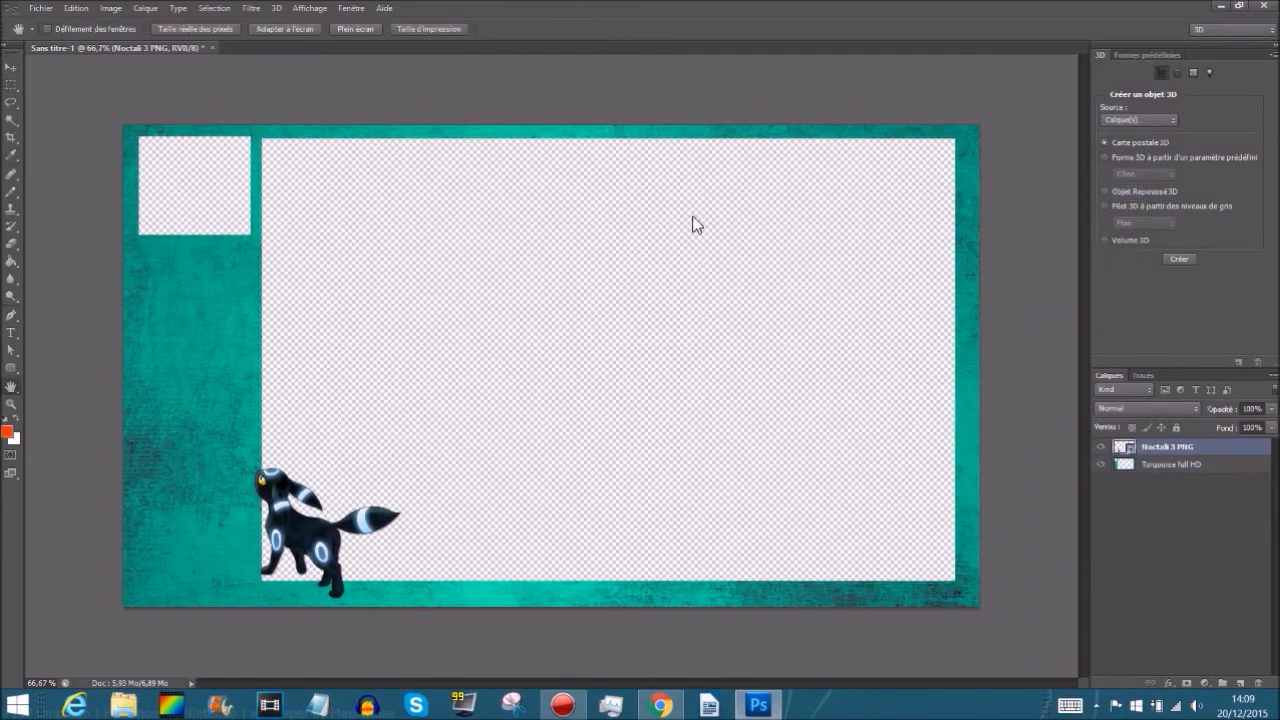
left_click(561, 247)
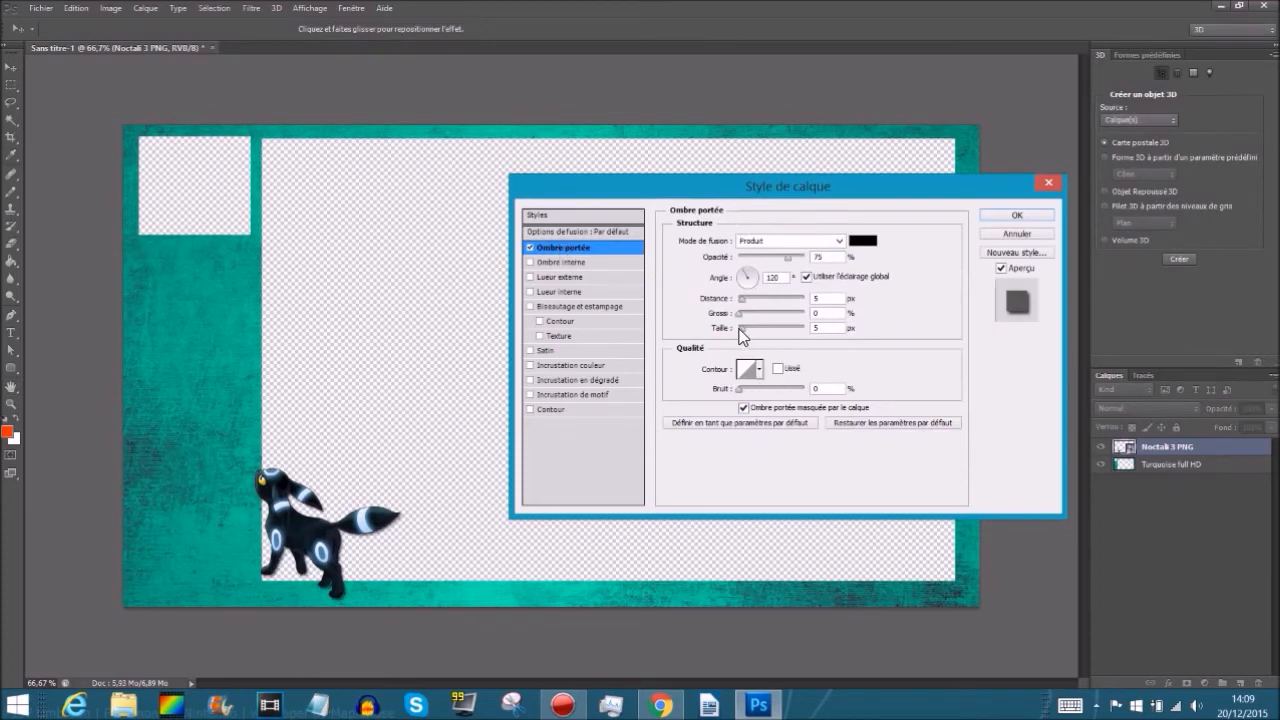
left_click_drag(747, 329, 748, 329)
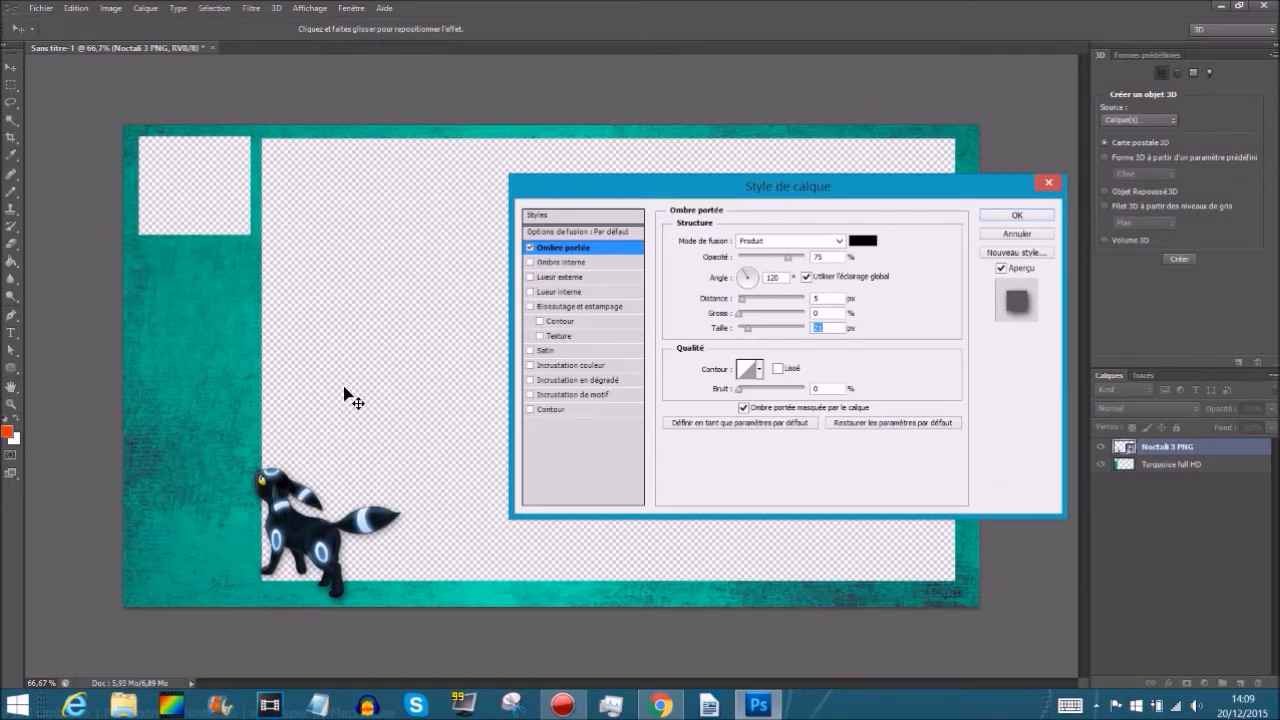
left_click(1016, 218)
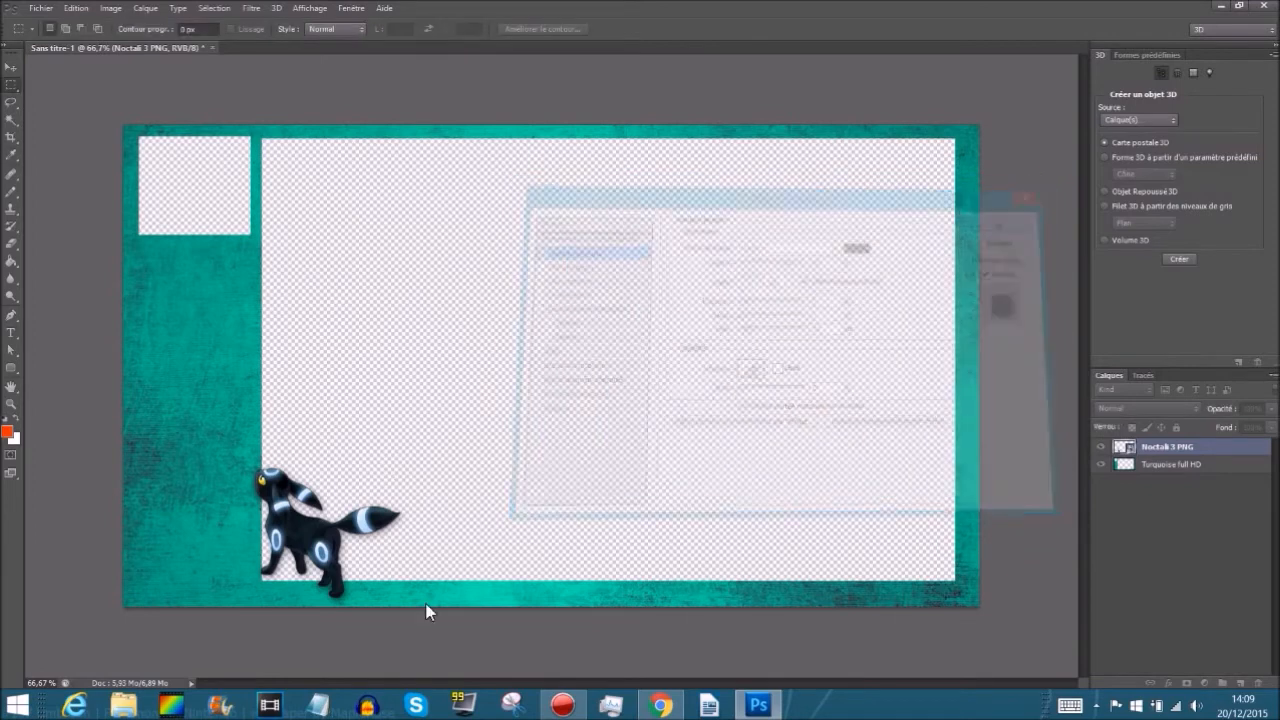
- Add a text box below the small cut-out reading "IceRainboww" in orange-red Ketchum Regular at 70 pt
left_click(12, 331)
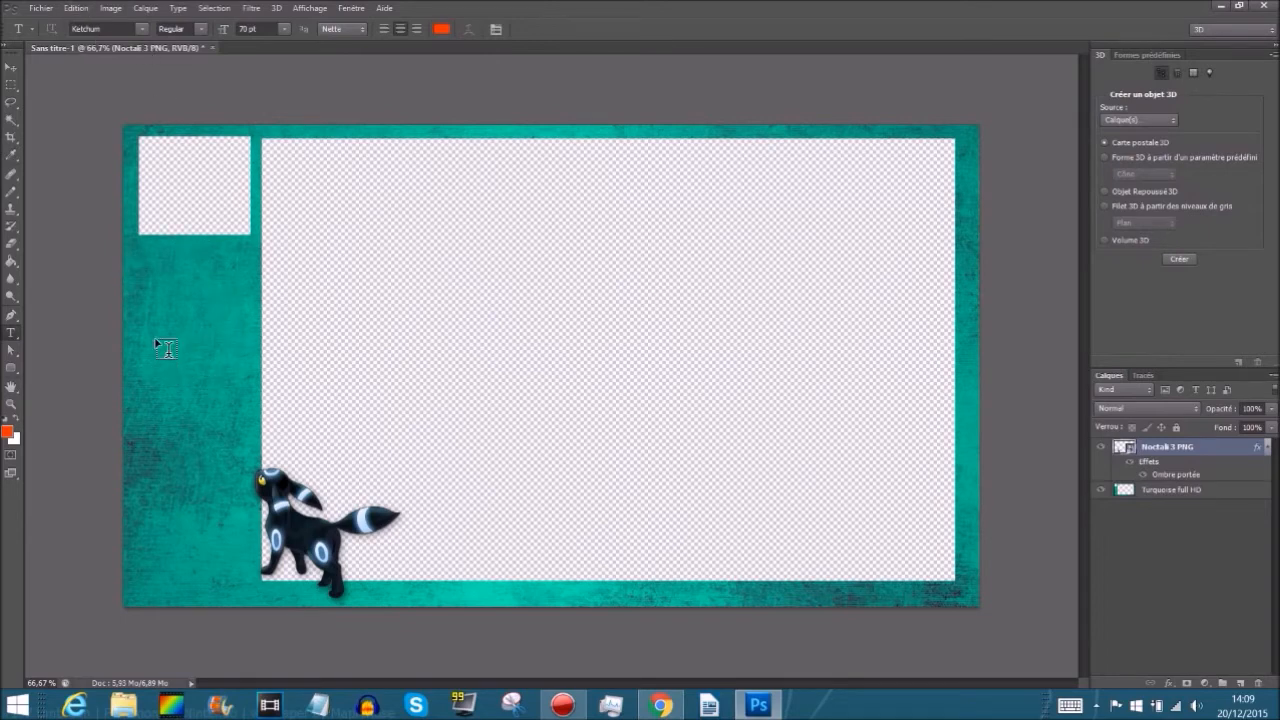
left_click_drag(125, 260, 387, 398)
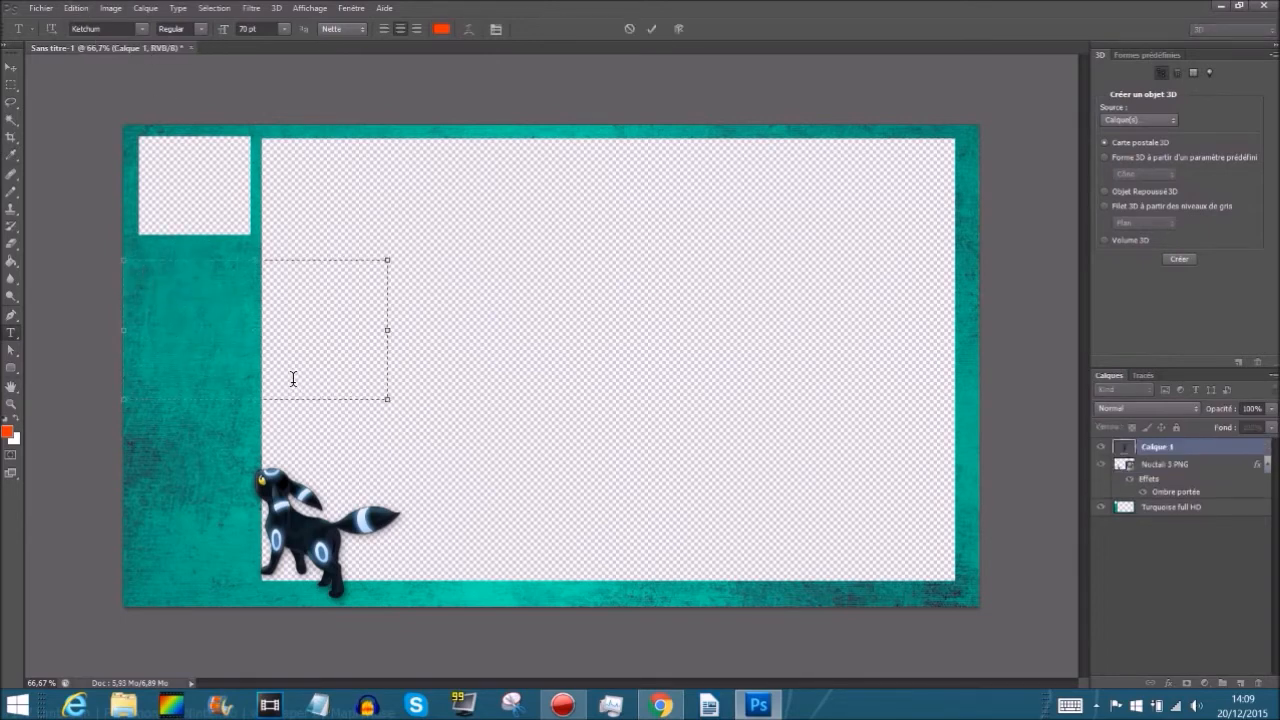
type("IceRainboww")
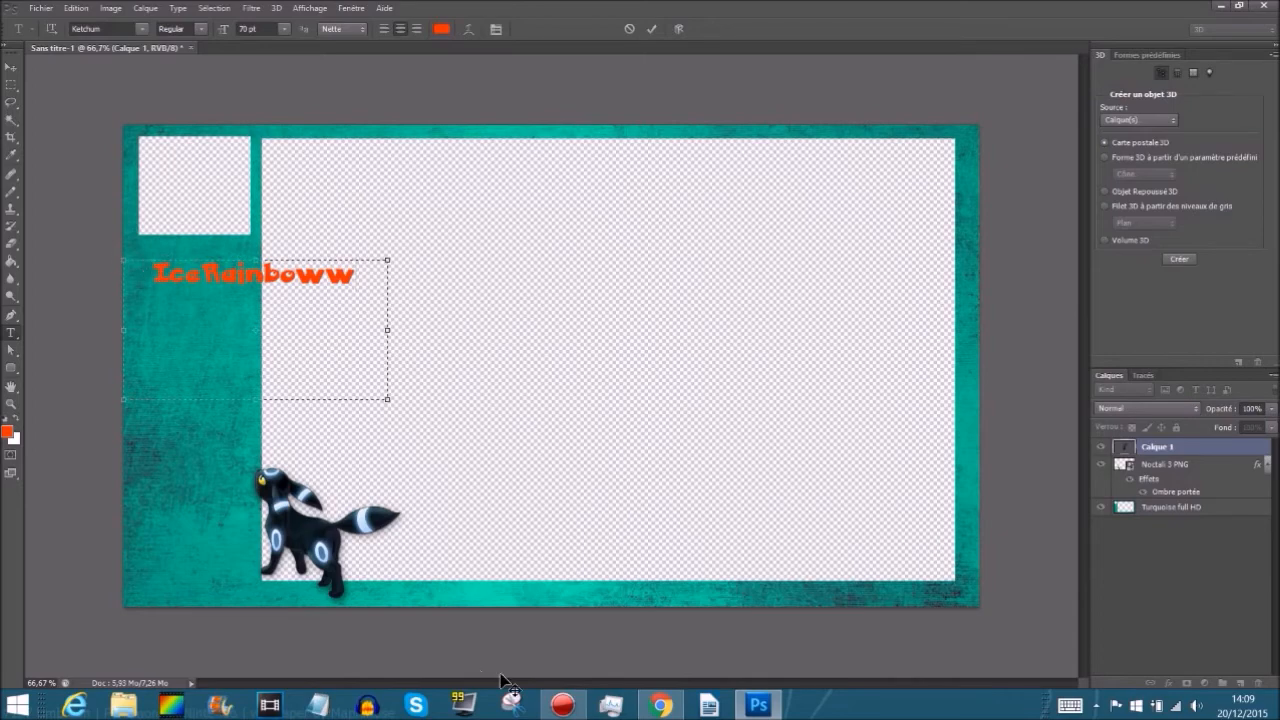
- Switch to Chrome, open DaFont in a new tab, and search it for the "Ketchum" font
left_click(660, 705)
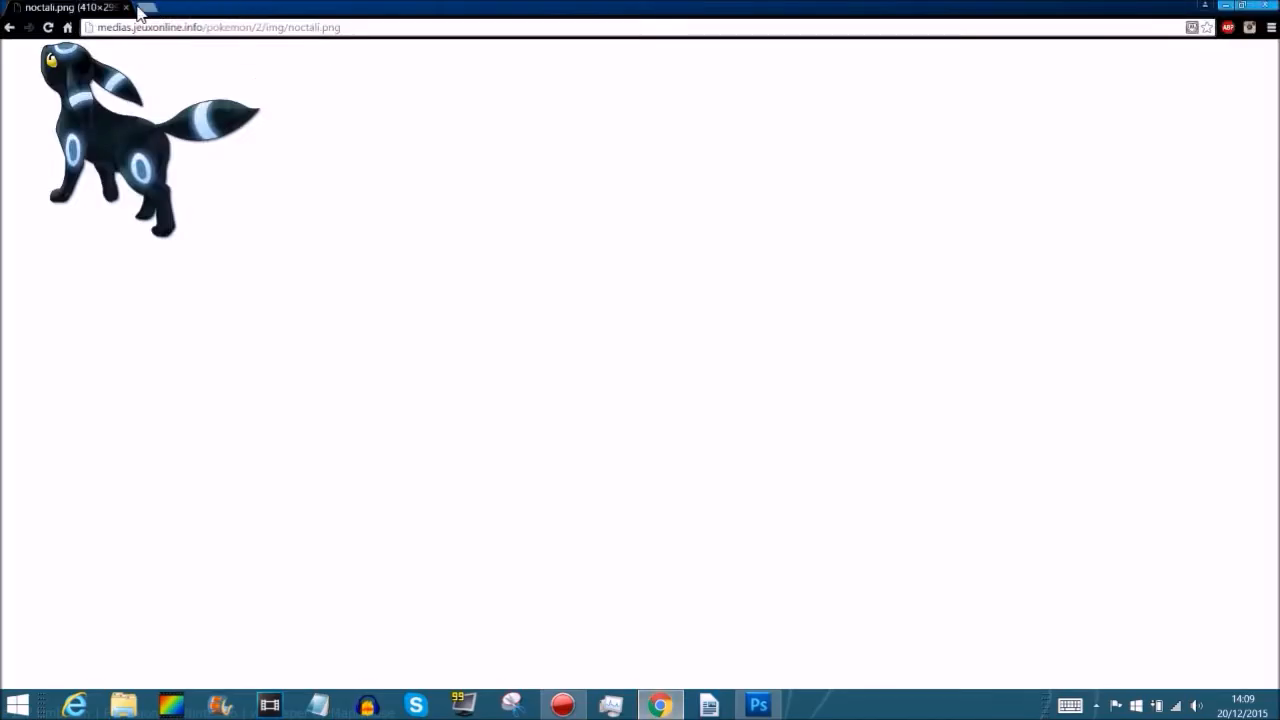
left_click(155, 9)
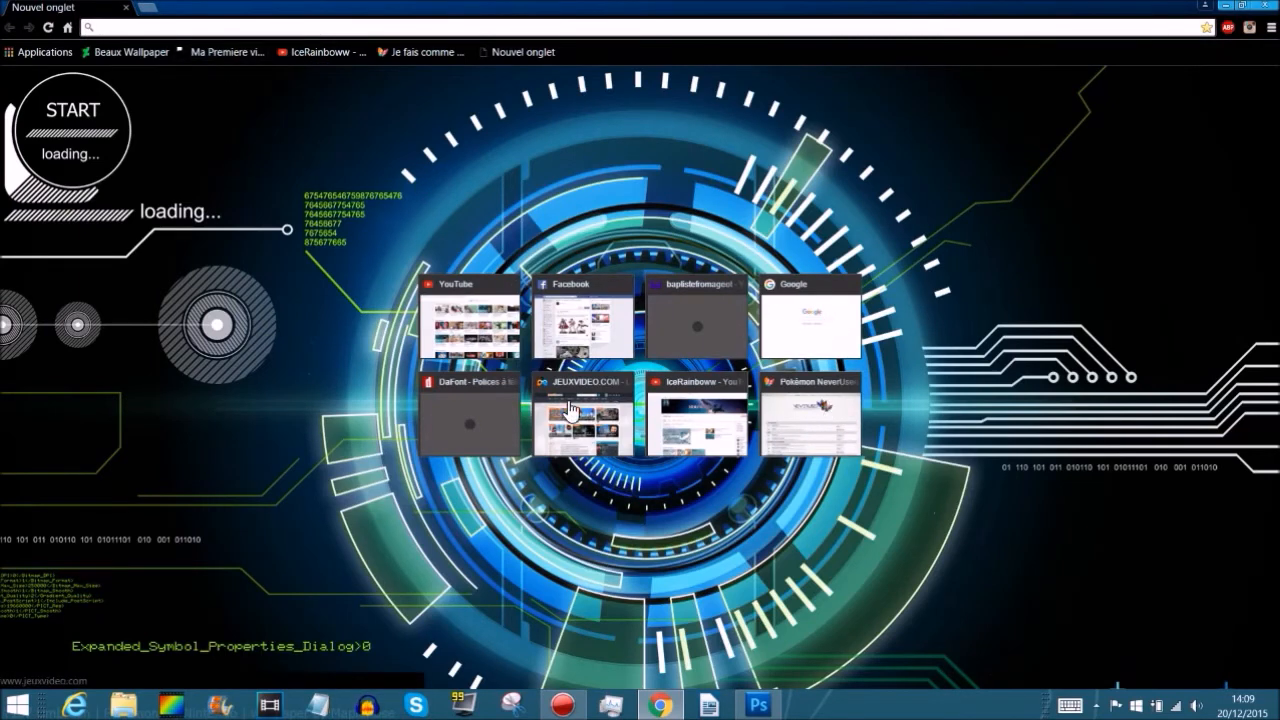
left_click(488, 409)
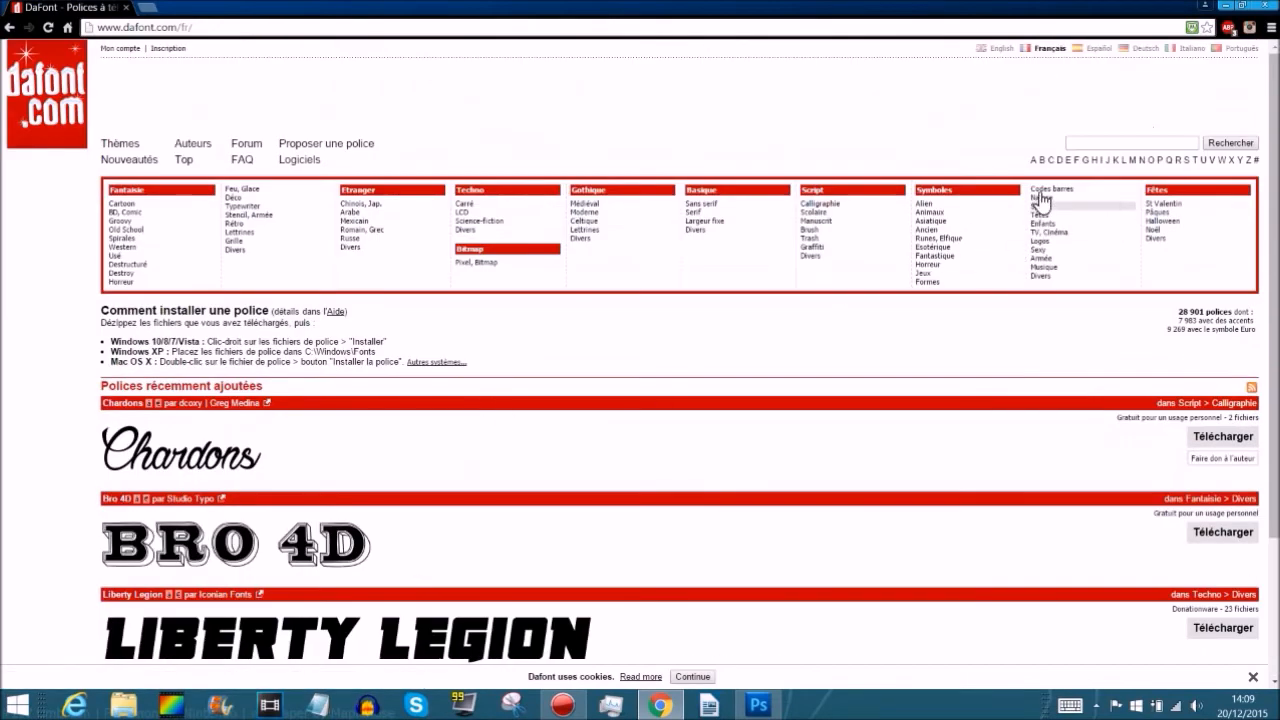
left_click(1154, 140)
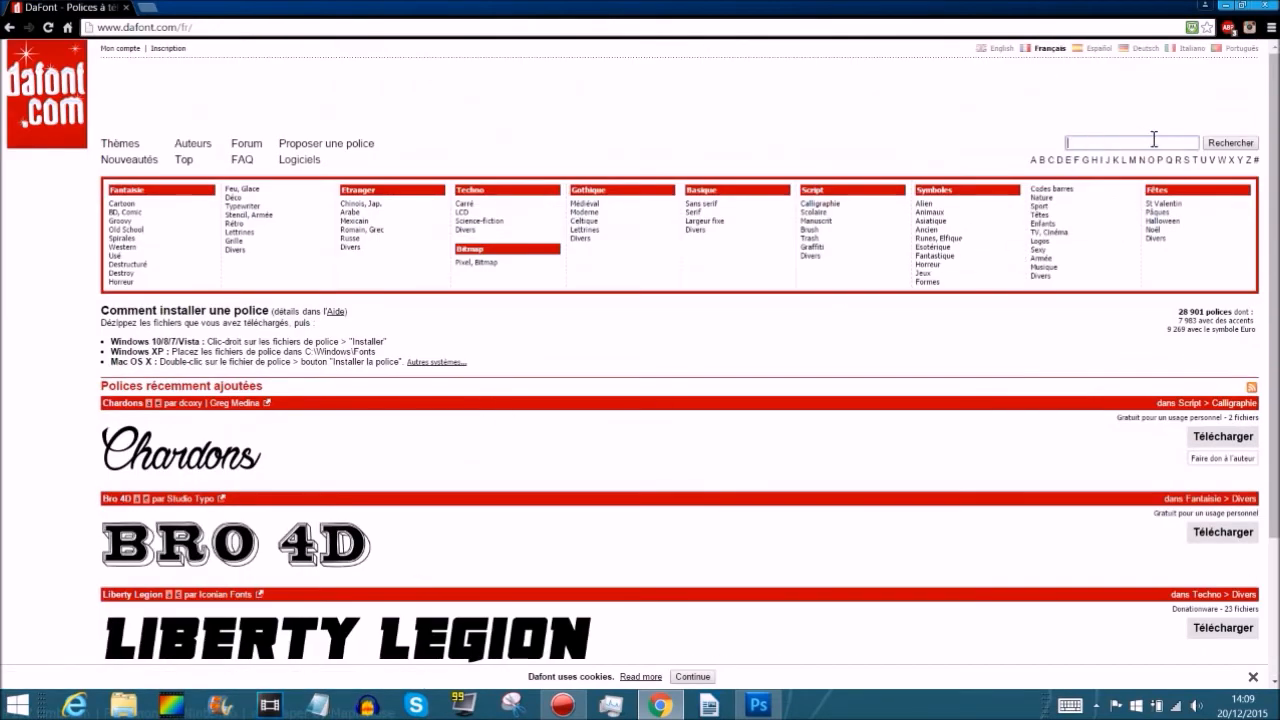
type("Ketchum")
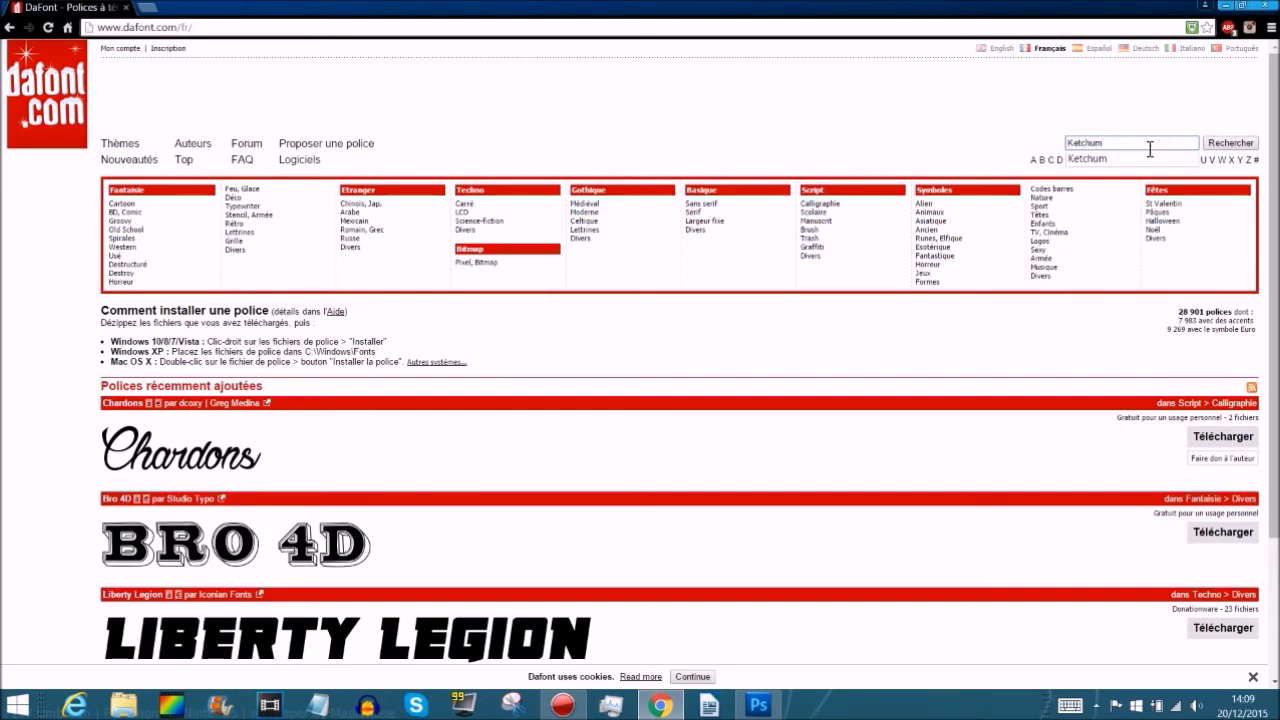
key("Return")
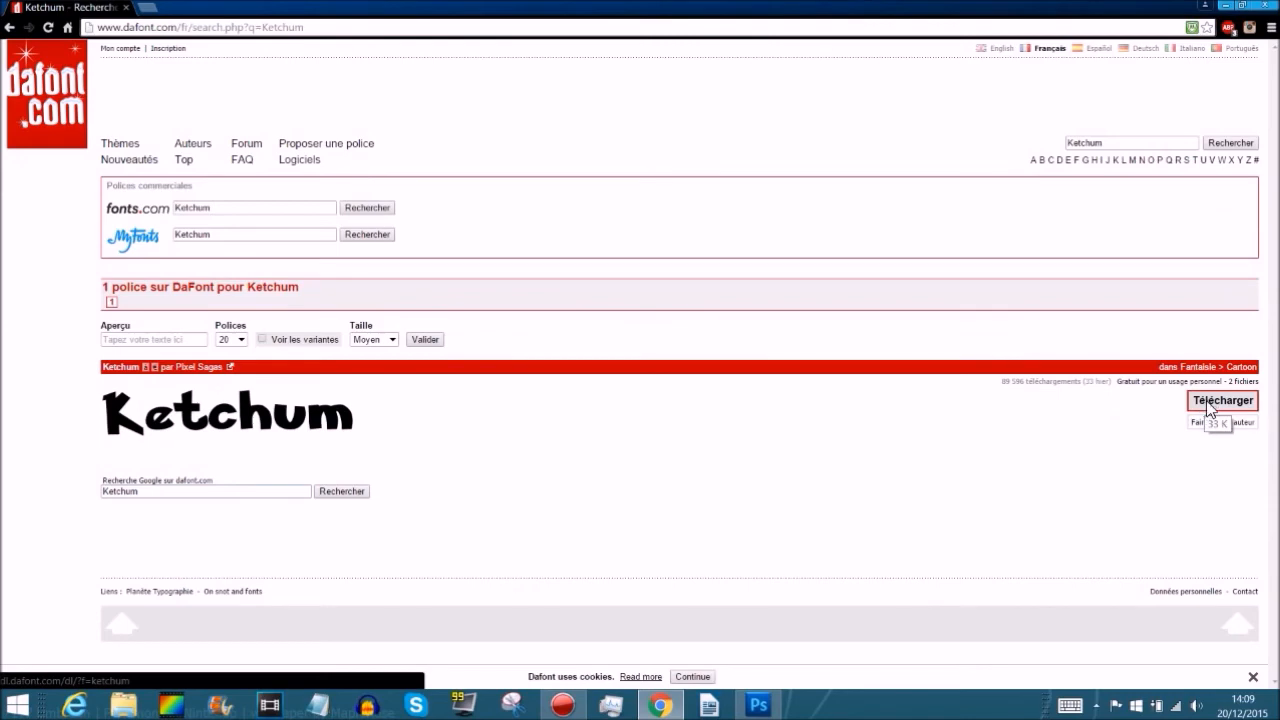
- Download the Ketchum font from DaFont and open the downloaded archive in WinRAR
left_click(1211, 407)
left_click(56, 672)
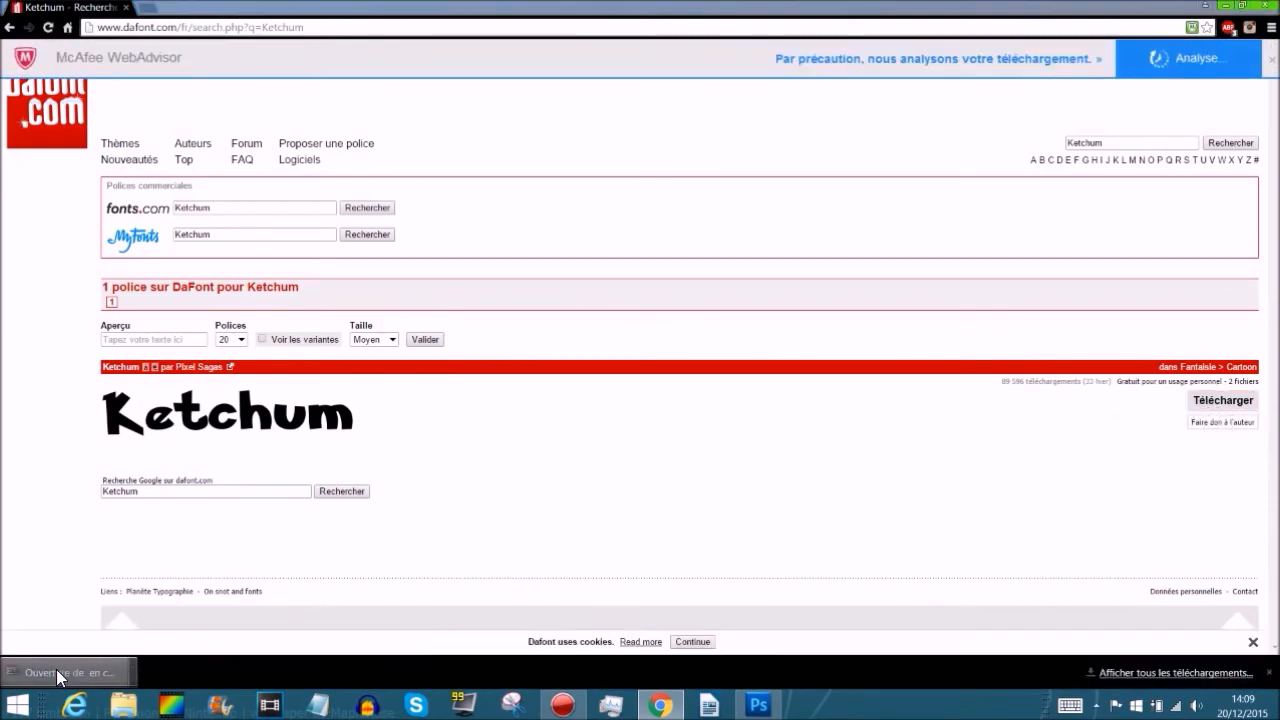
left_click(214, 348)
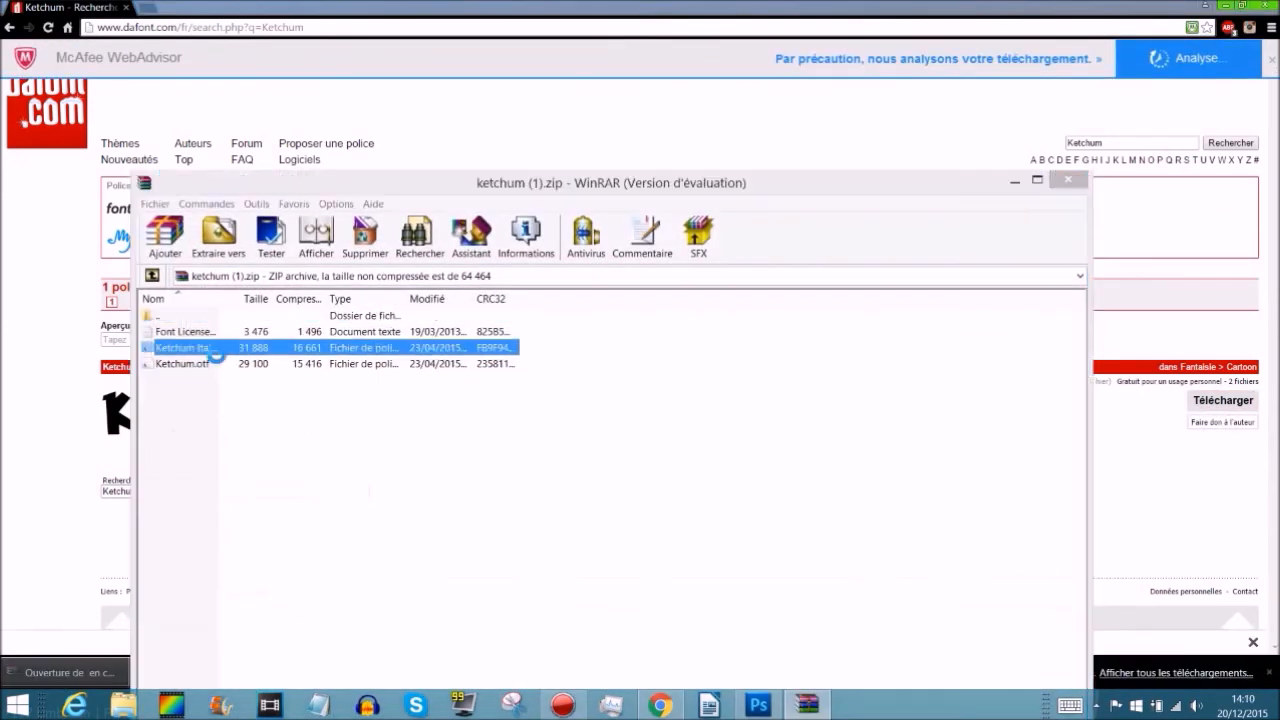
left_click(695, 503)
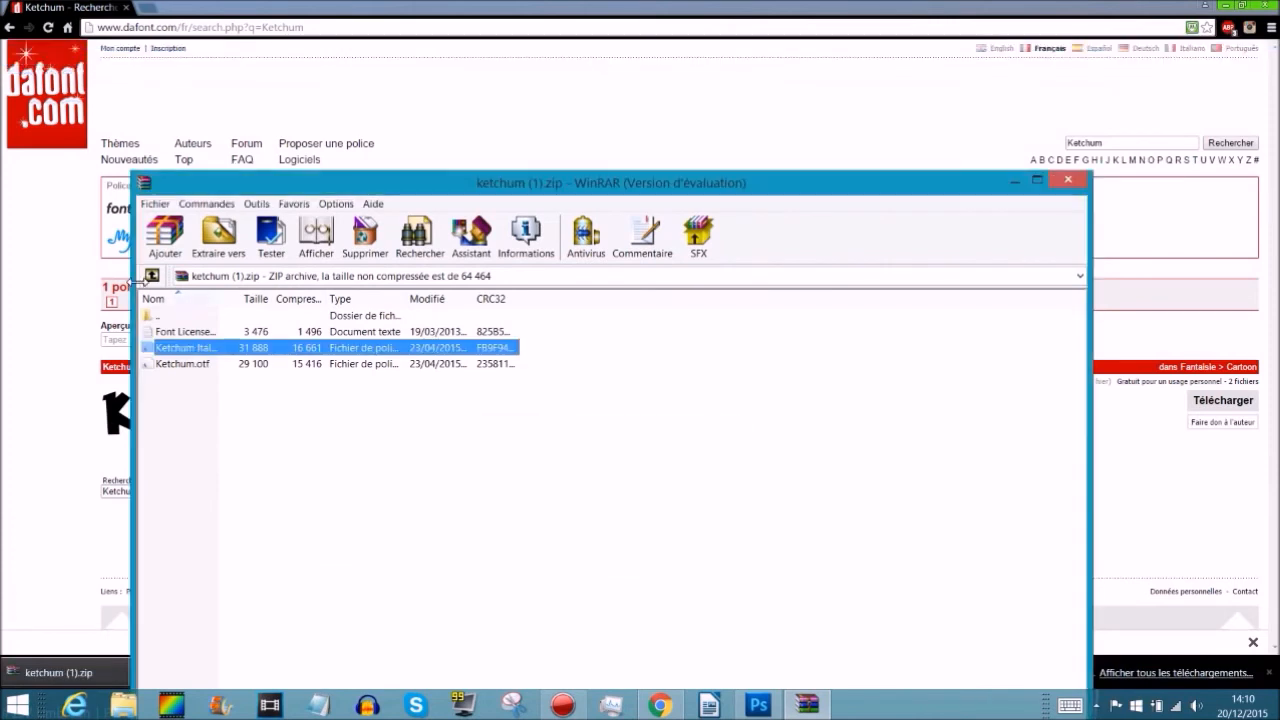
- Preview the Ketchum Italic font with its install option, close the preview and the archive, and return to Photoshop
double_click(152, 350)
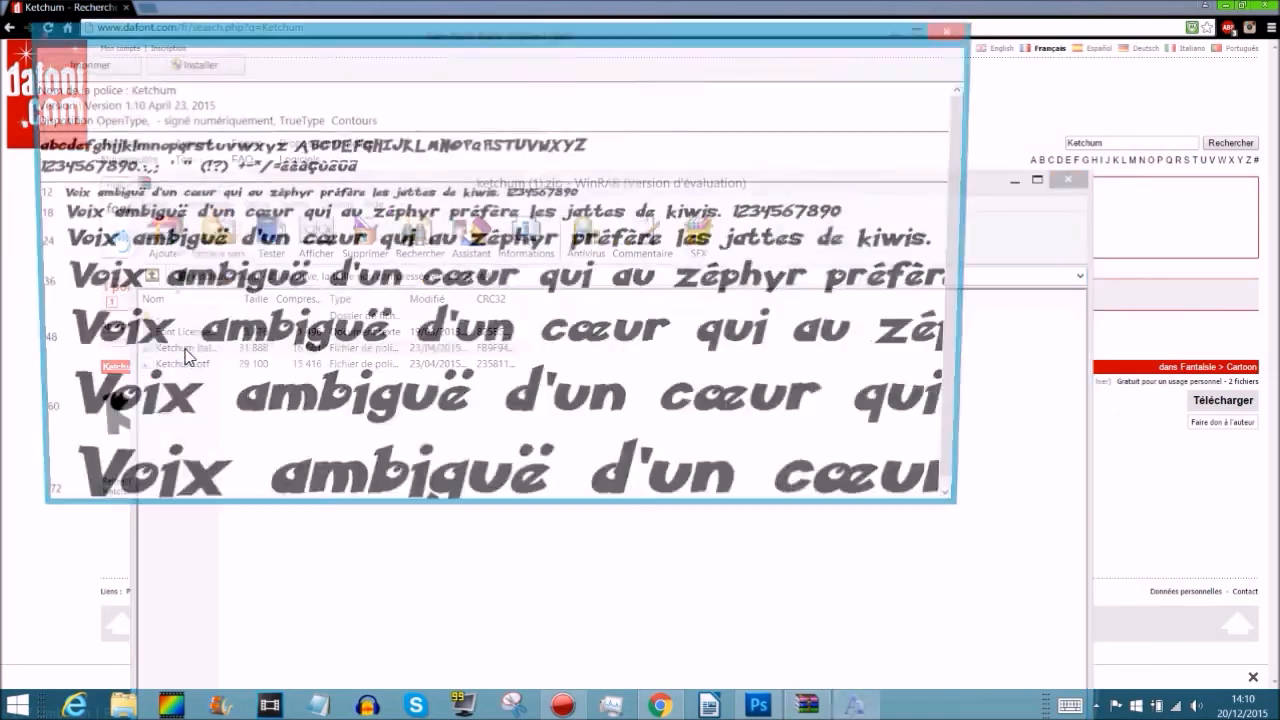
left_click(193, 64)
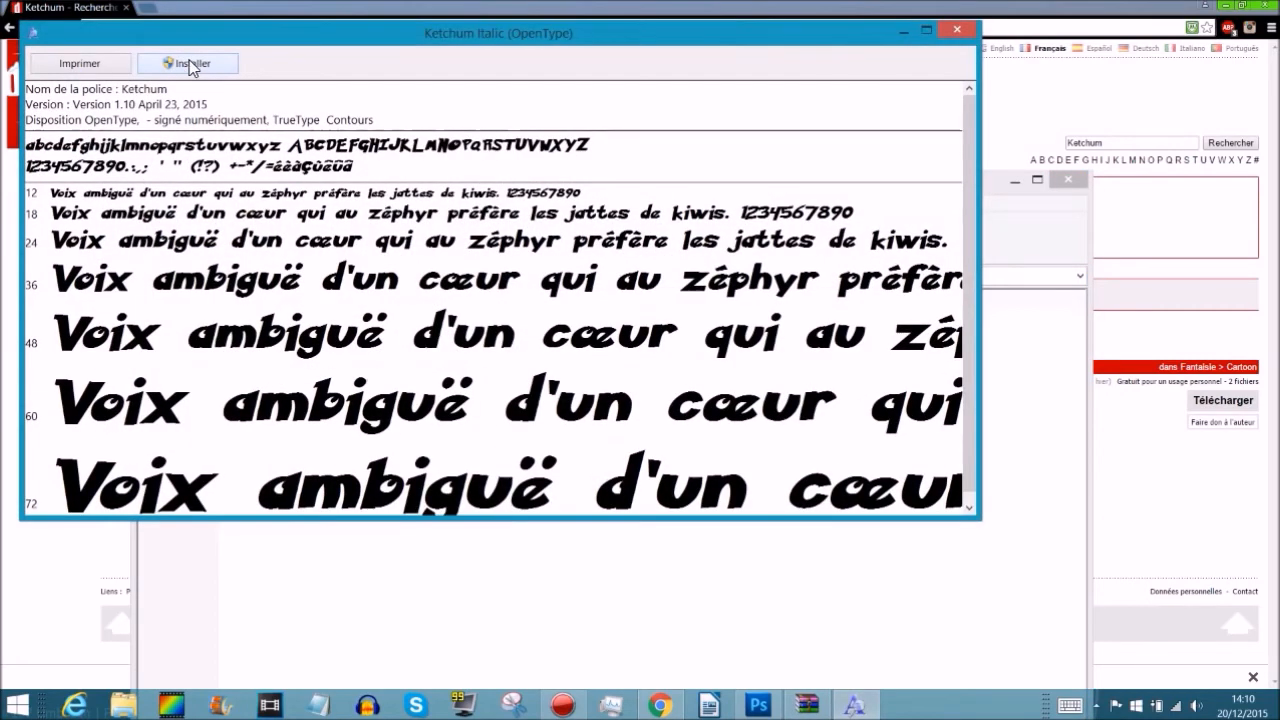
left_click(966, 31)
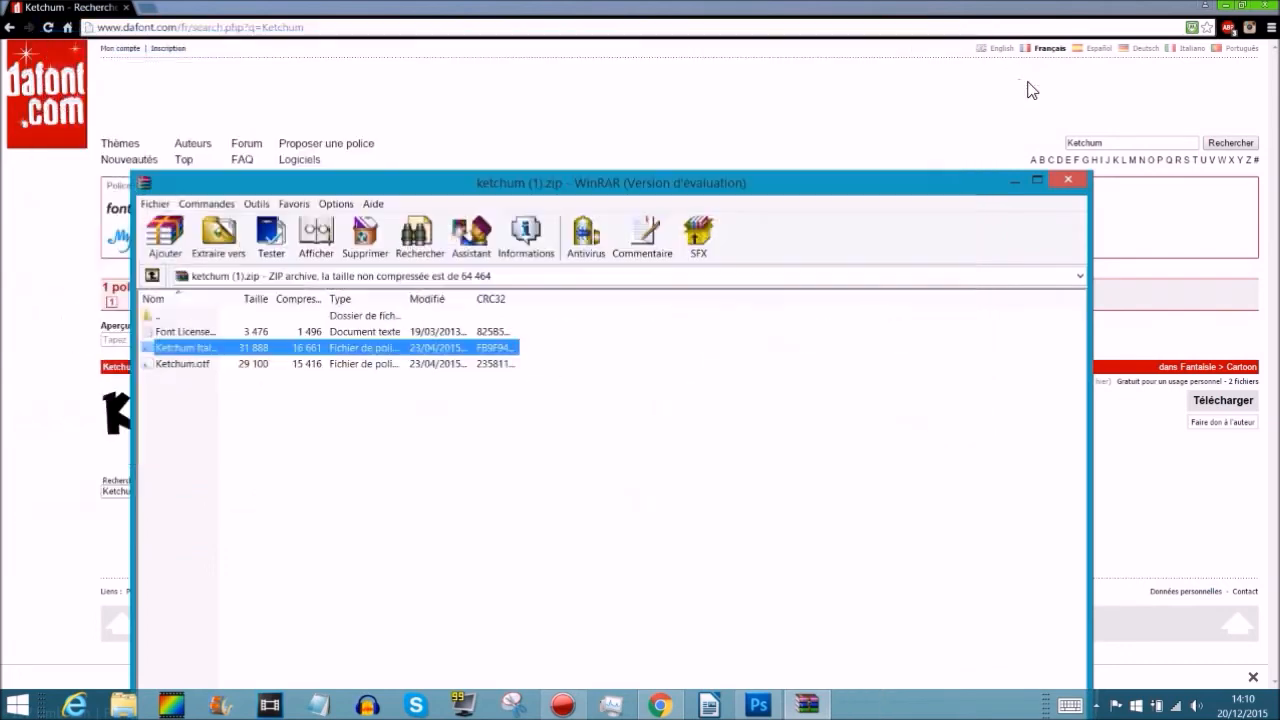
left_click(1068, 179)
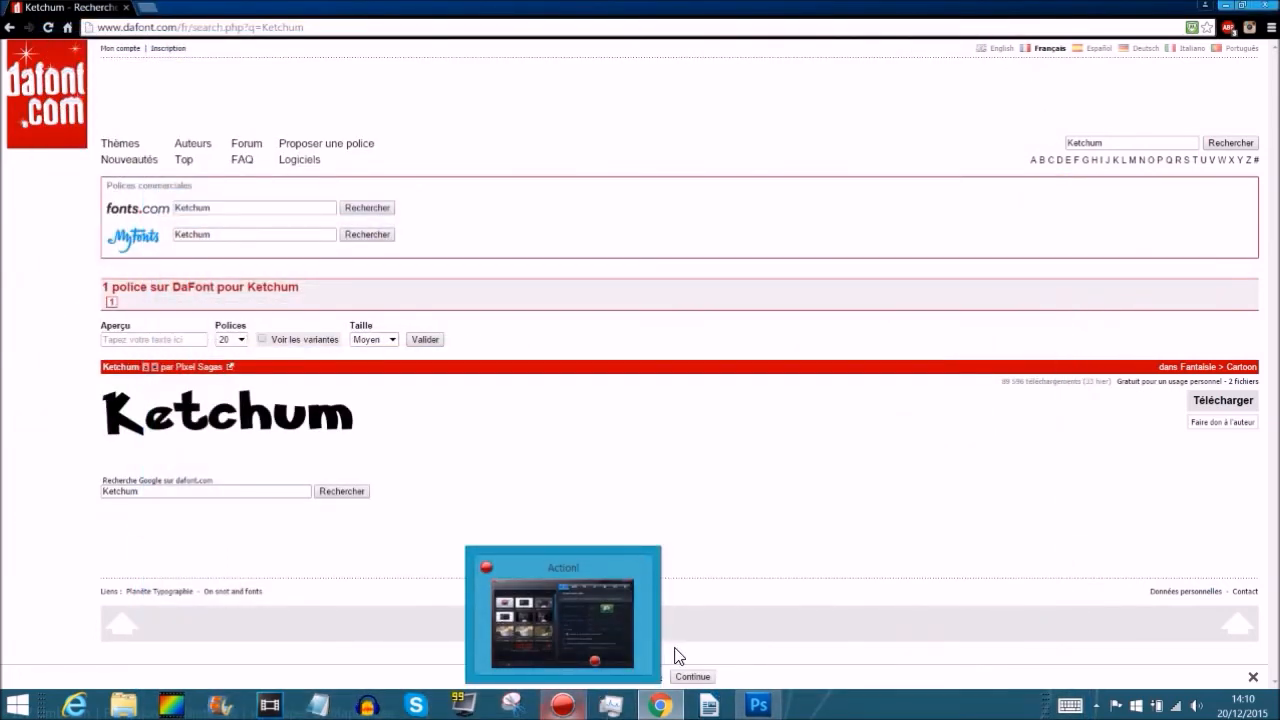
left_click(660, 706)
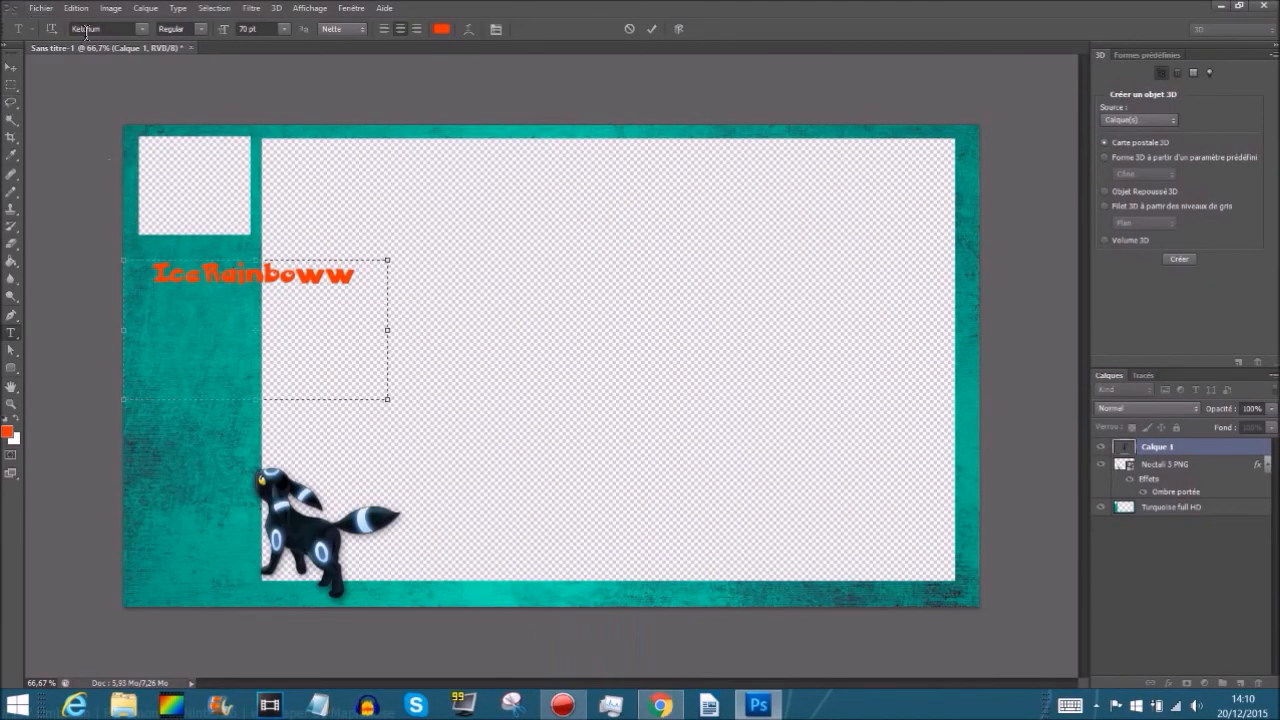
- Select the whole "IceRainboww" text and set its font size to 50 pt
left_click_drag(301, 293, 371, 295)
left_click_drag(375, 273, 150, 276)
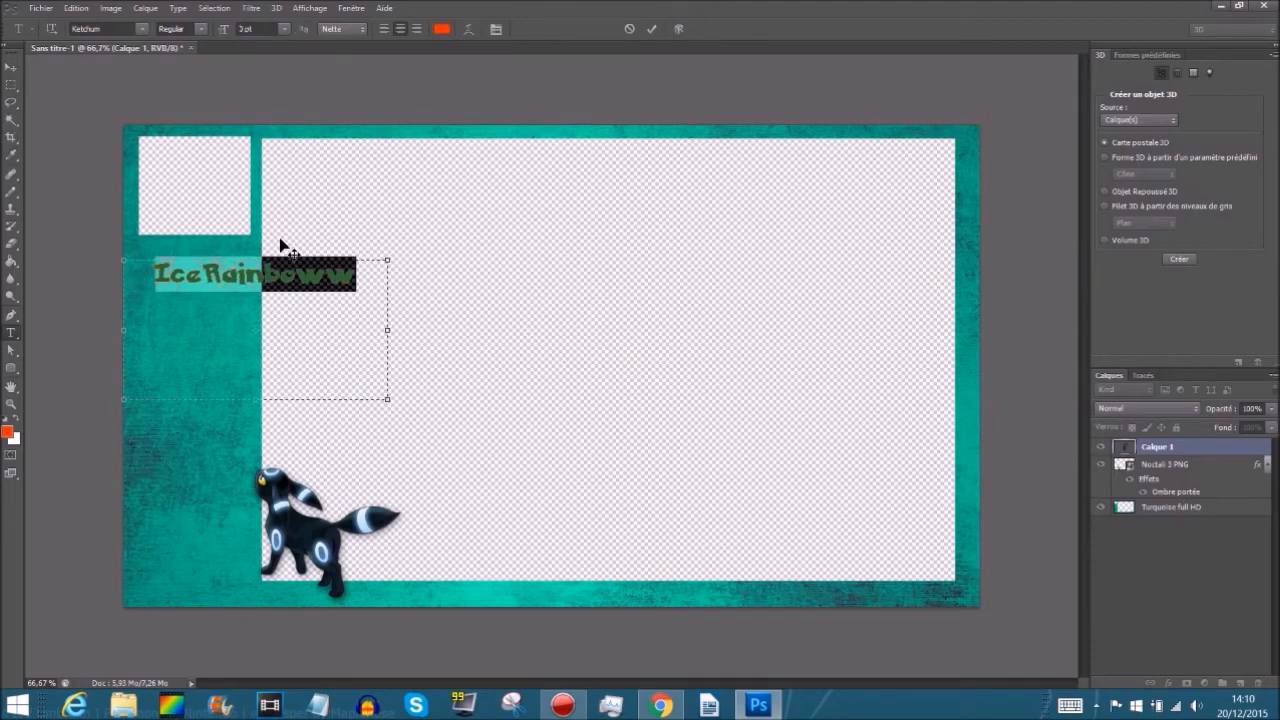
type("50")
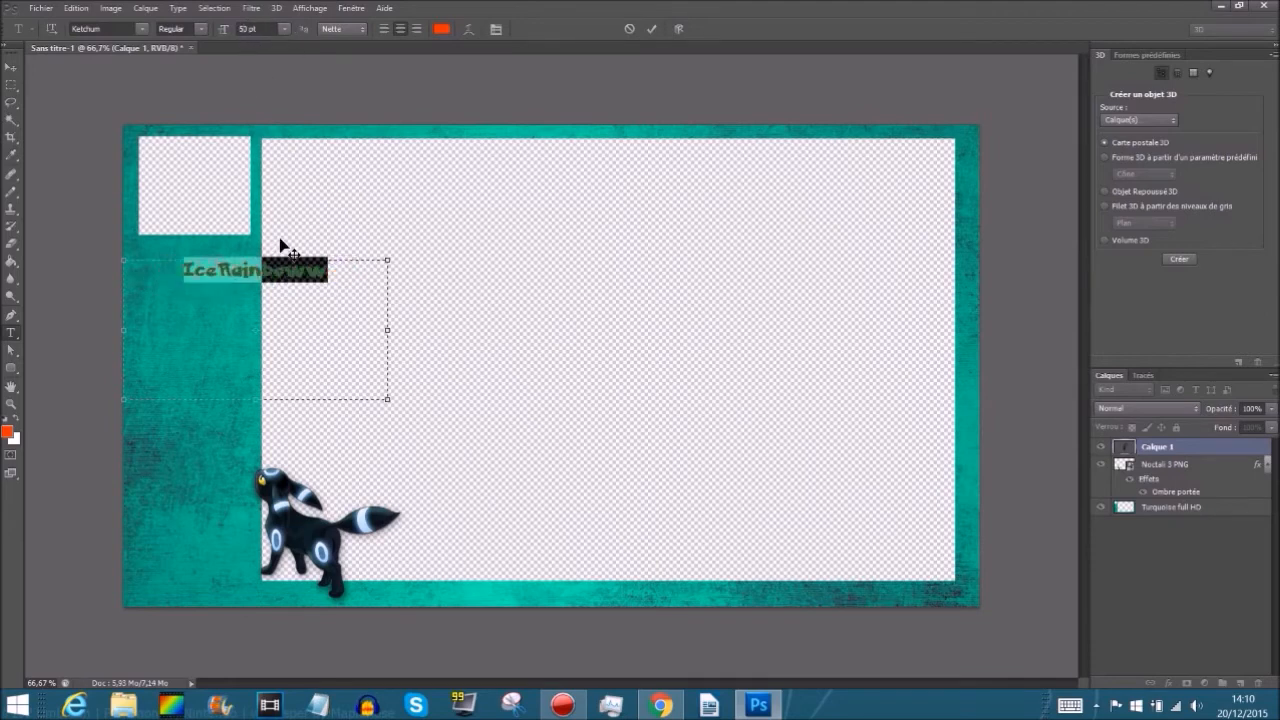
- Move the "IceRainboww" text up to just beneath the small cut-out, set its size to 60 pt, and commit it
left_click(335, 287)
left_click_drag(451, 320, 431, 297)
double_click(241, 261)
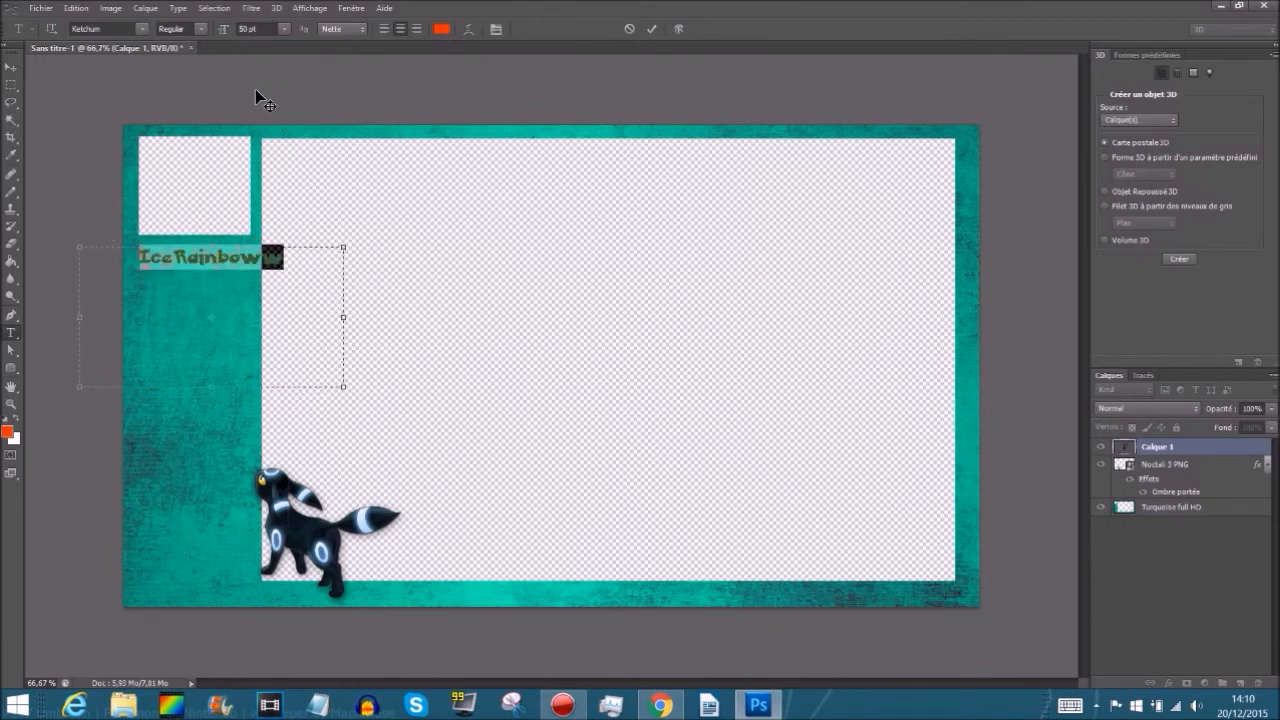
type("60")
key("Return")
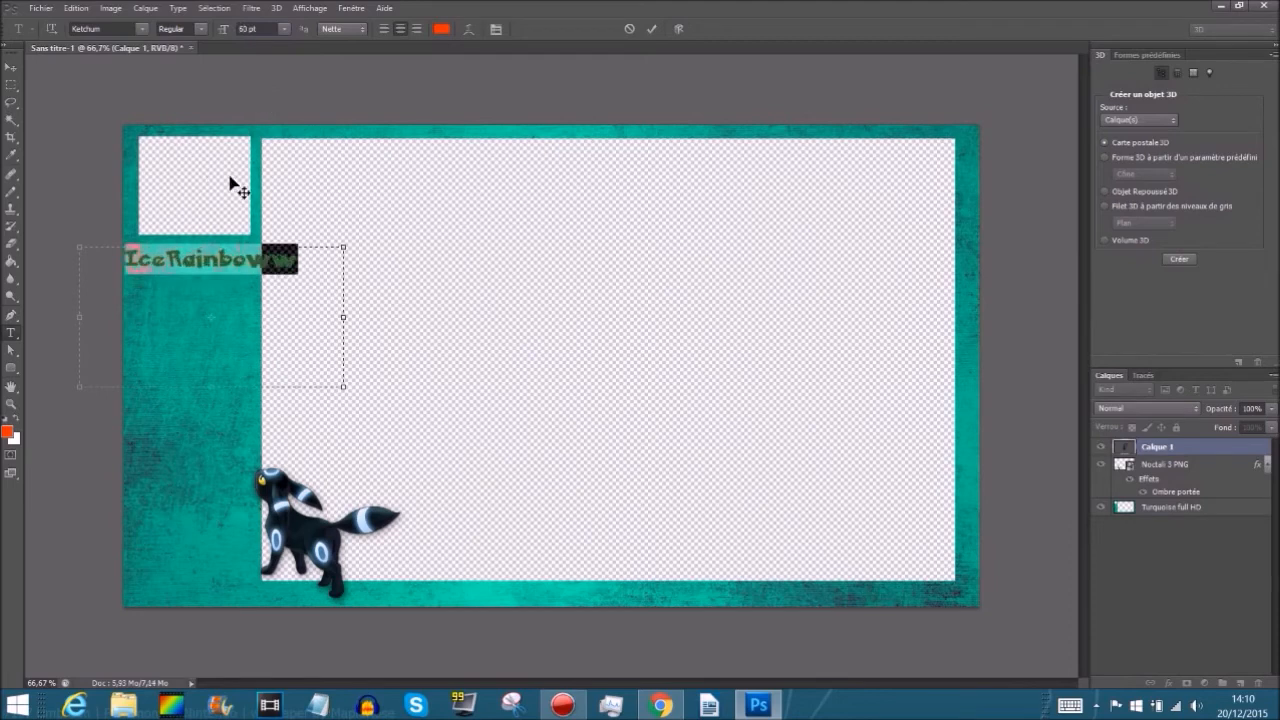
left_click_drag(451, 280, 457, 277)
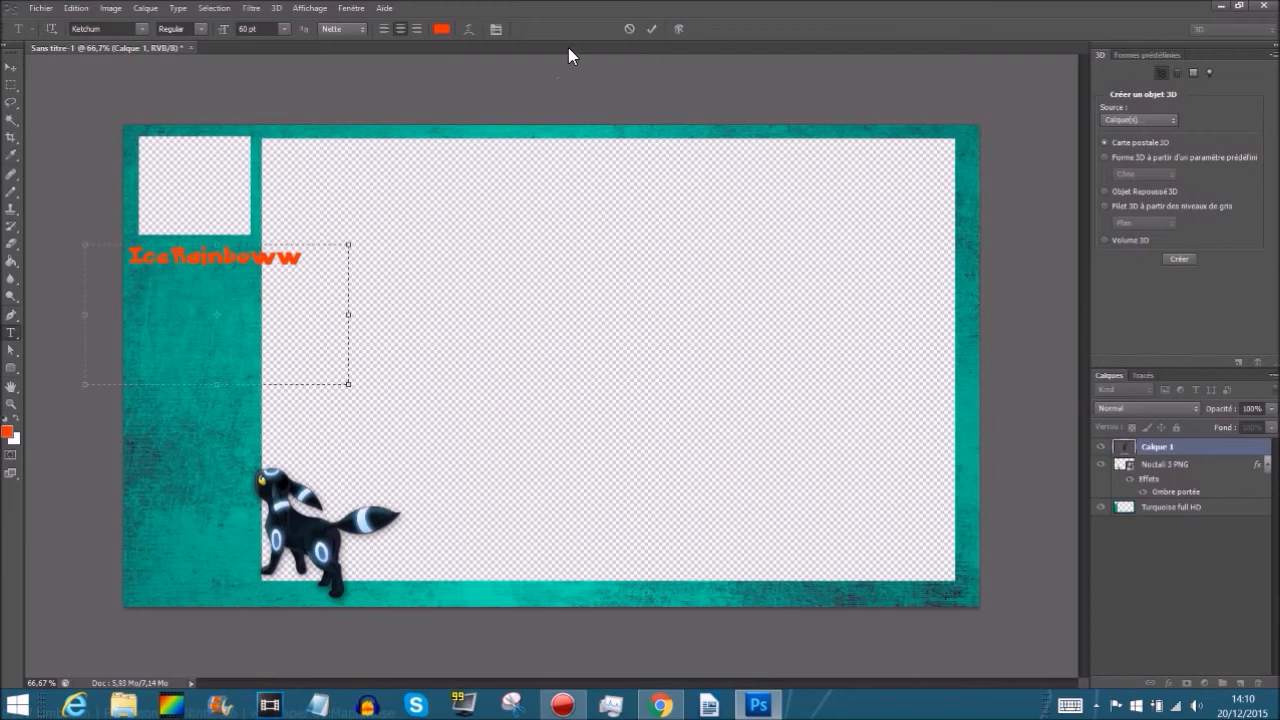
left_click(650, 28)
- Add a gradient overlay to the IceRainboww layer and set the gradient's end stop to turquoise 08a988 sampled from the background
right_click(1148, 456)
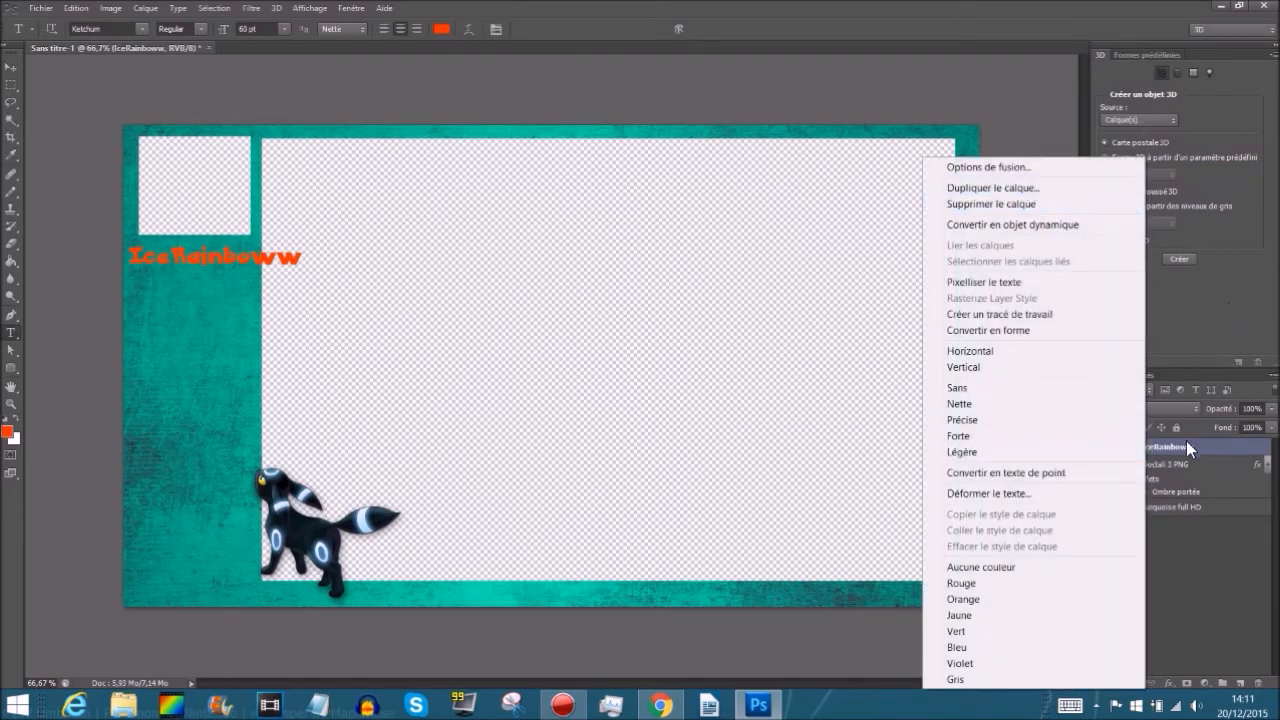
right_click(1178, 444)
left_click(1035, 170)
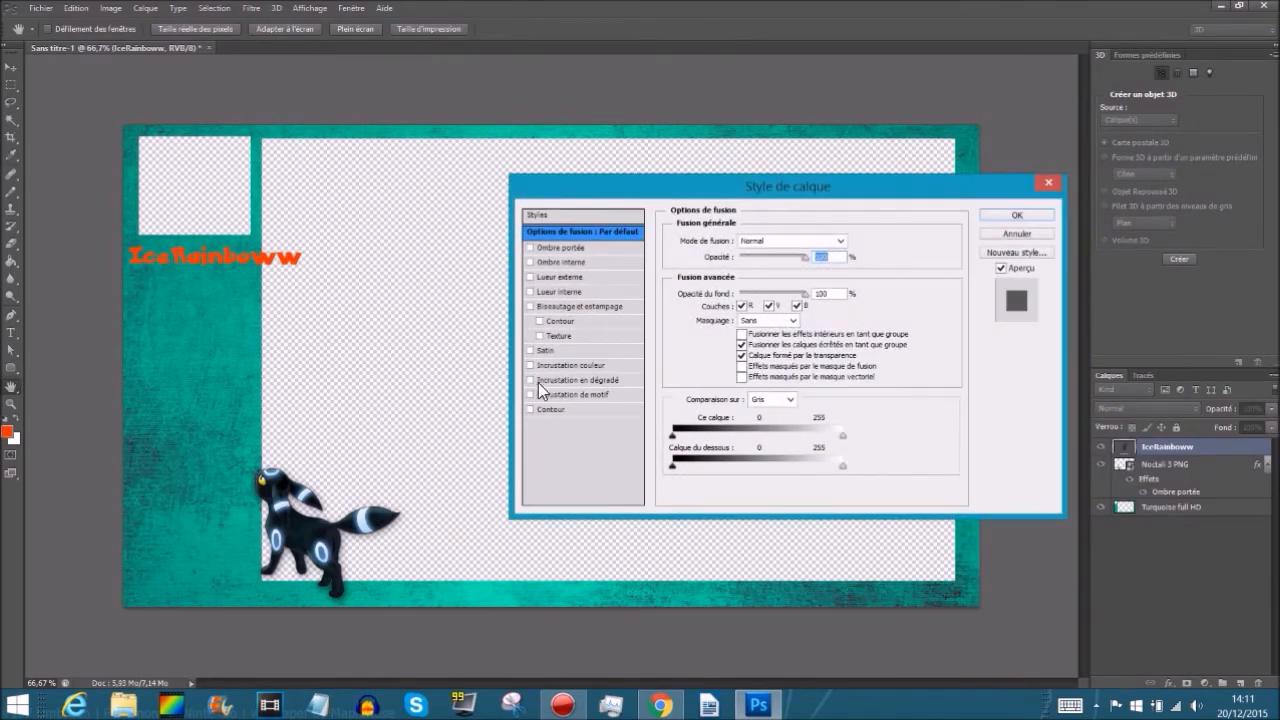
left_click(540, 381)
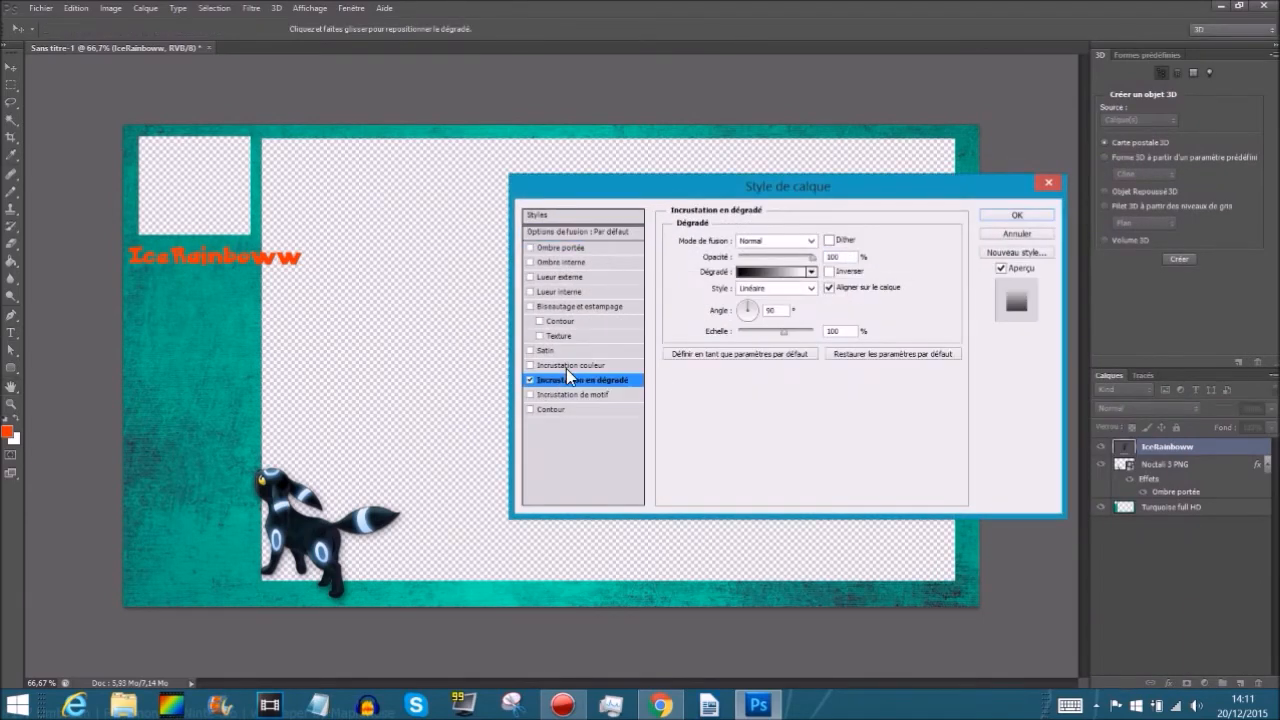
left_click(752, 275)
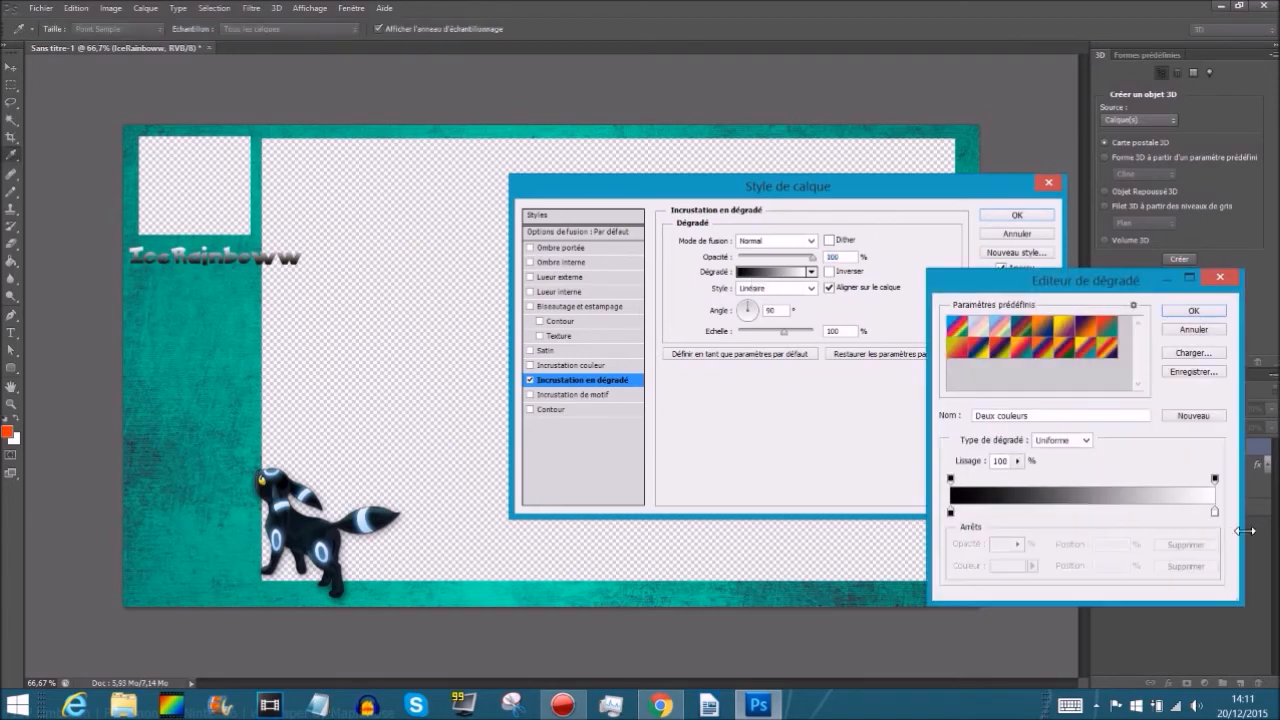
double_click(1213, 511)
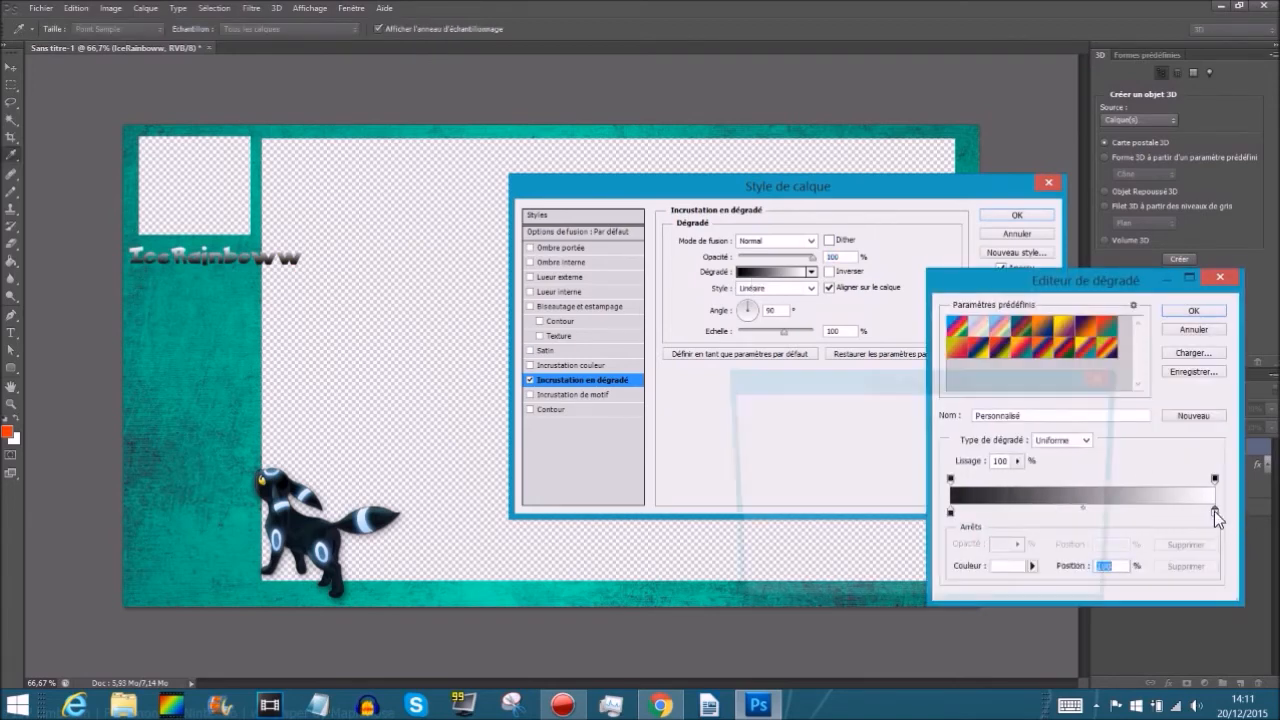
left_click(206, 338)
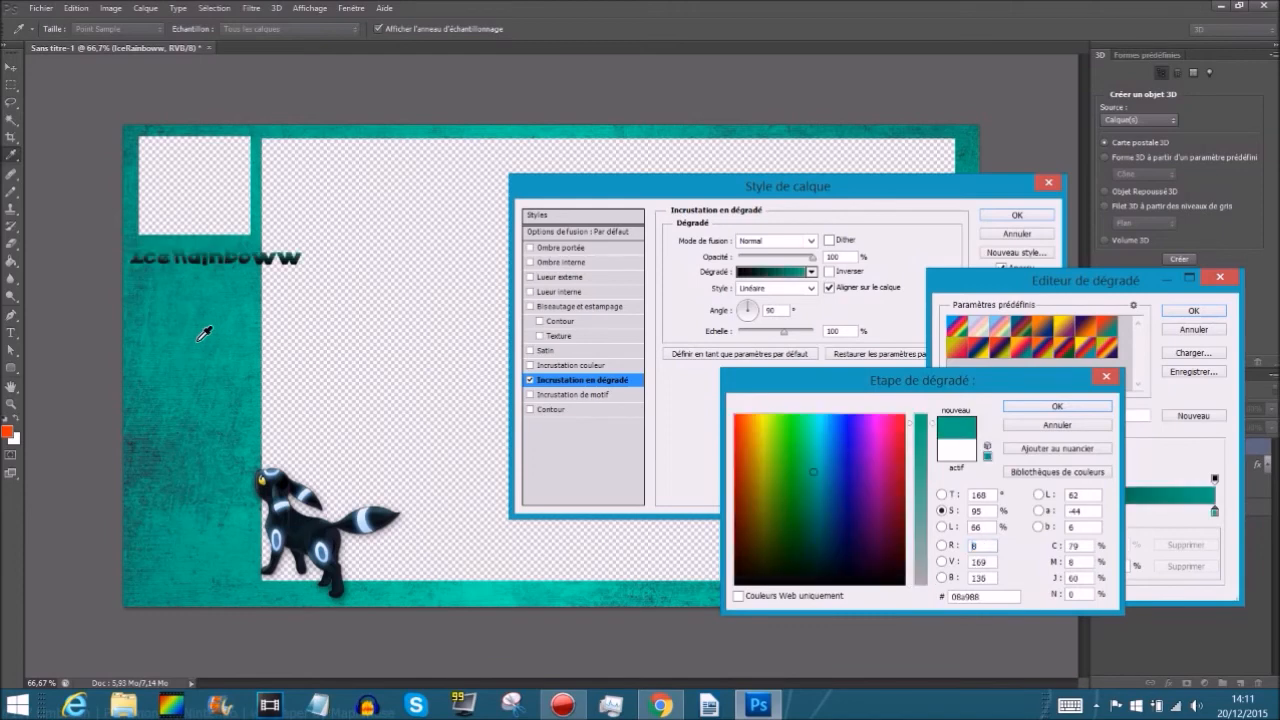
left_click(1008, 415)
- Set the gradient's starting stop to the darker teal 1b8c7a sampled from the background and accept the gradient
left_click(956, 521)
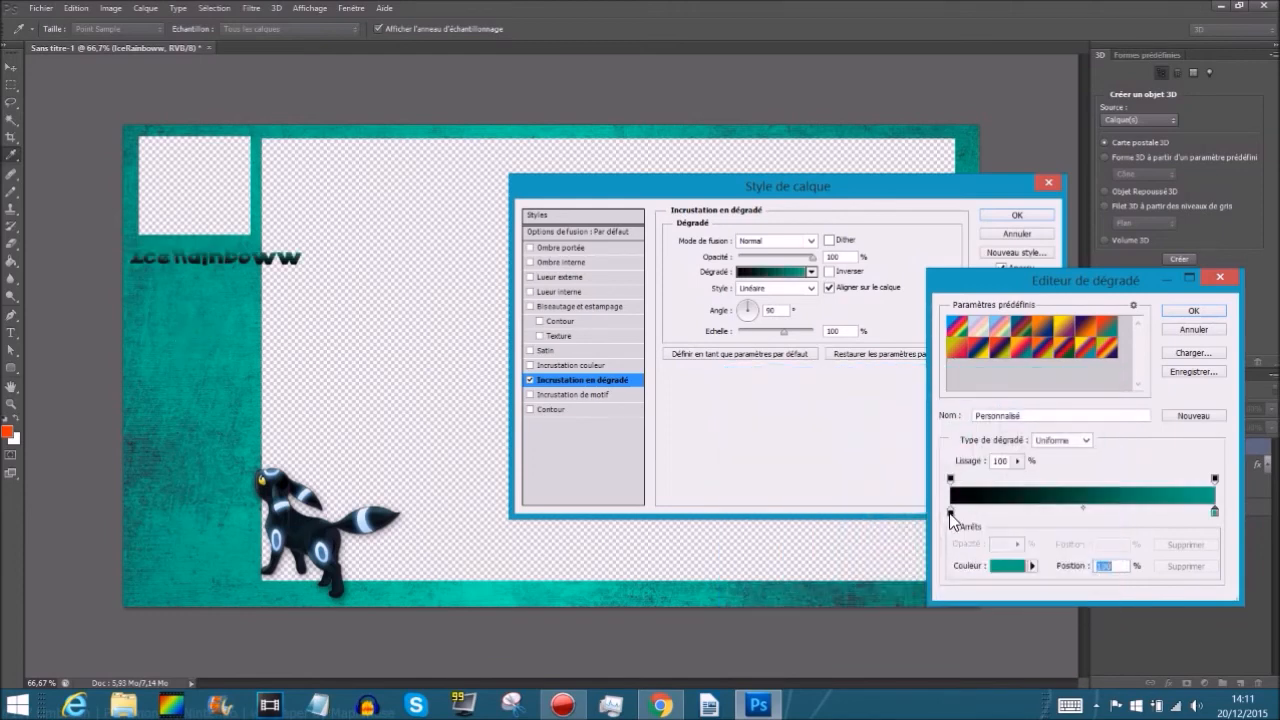
double_click(956, 521)
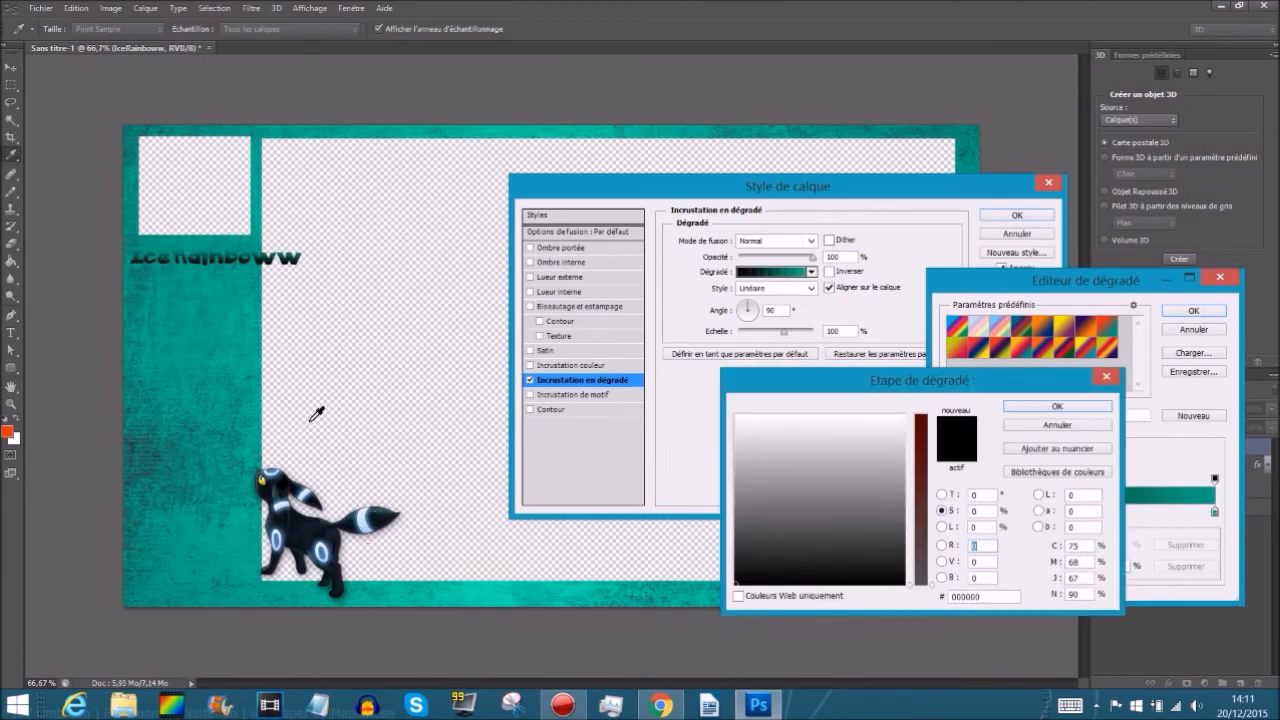
left_click(236, 123)
left_click_drag(215, 133, 170, 489)
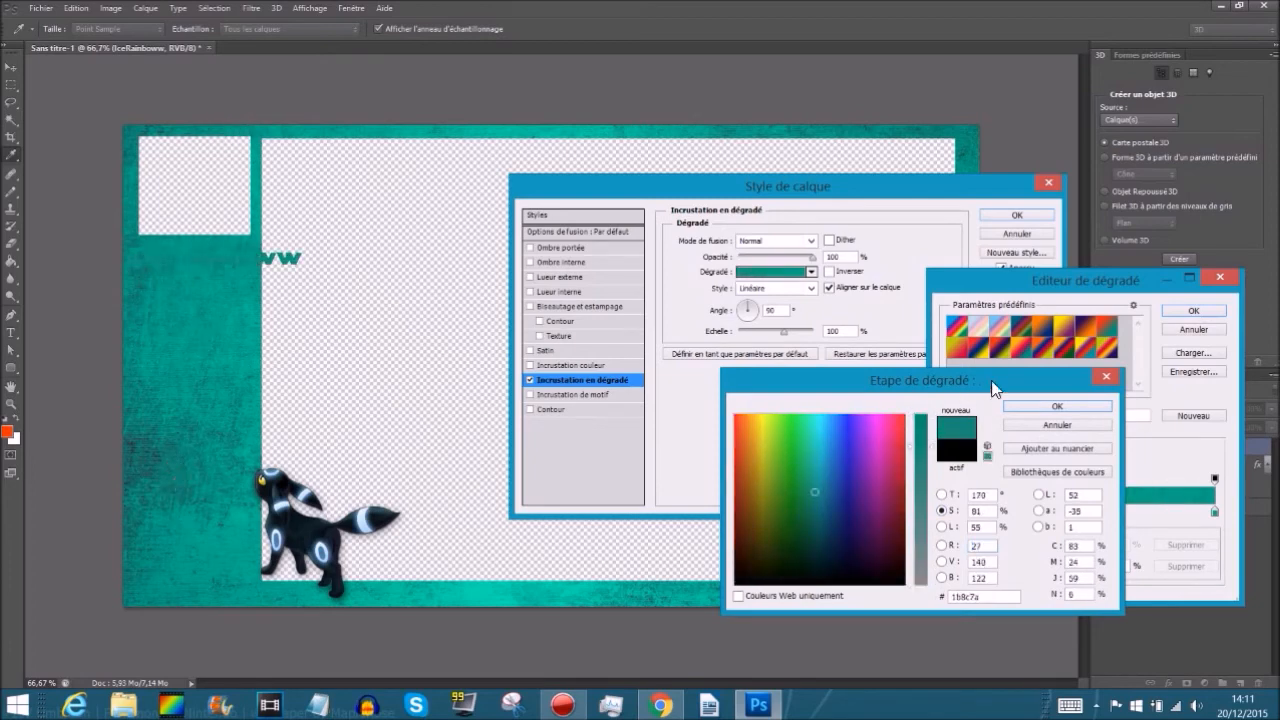
left_click(1055, 407)
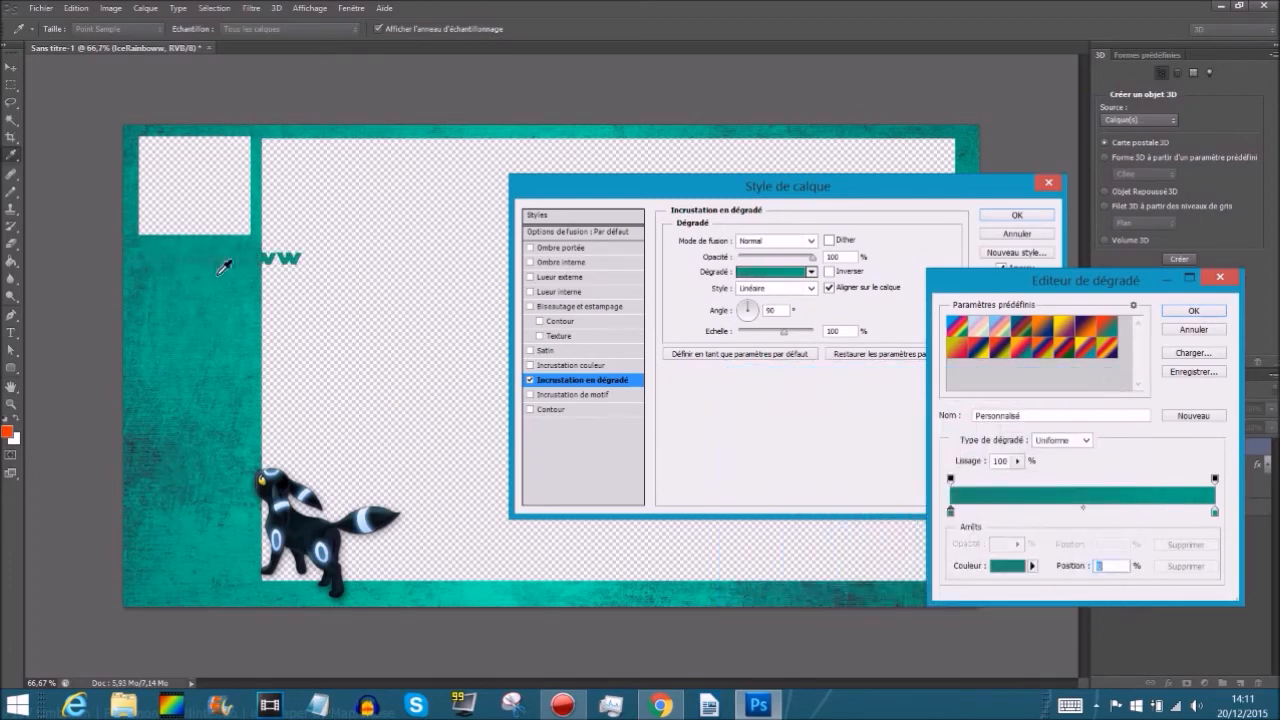
left_click(1196, 308)
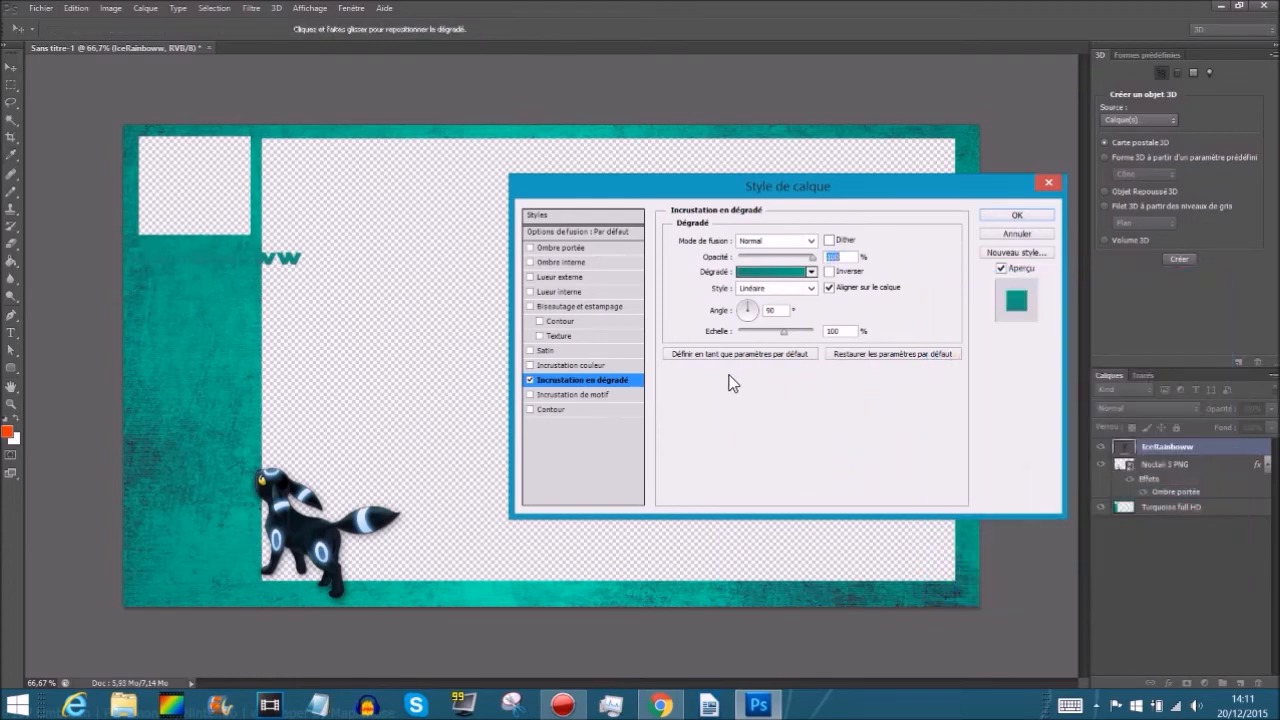
- Add a drop shadow to the IceRainboww text and apply the layer style
left_click(574, 248)
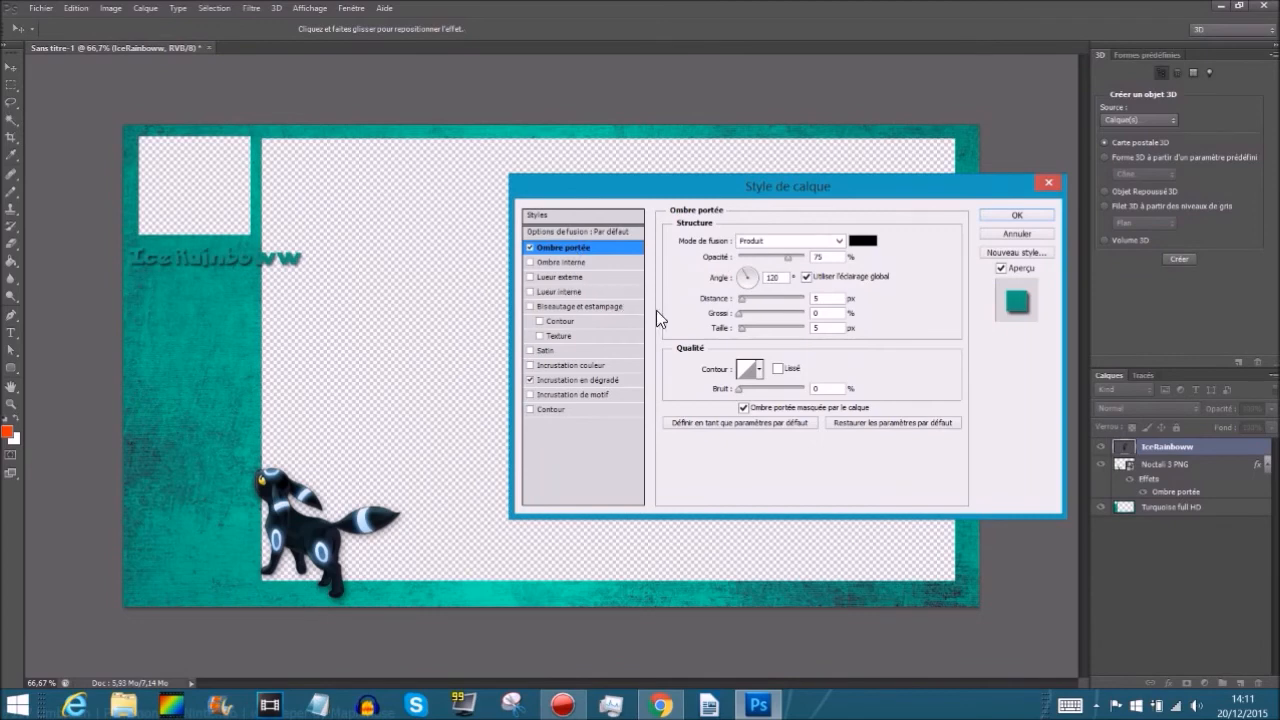
left_click(741, 325)
left_click(995, 216)
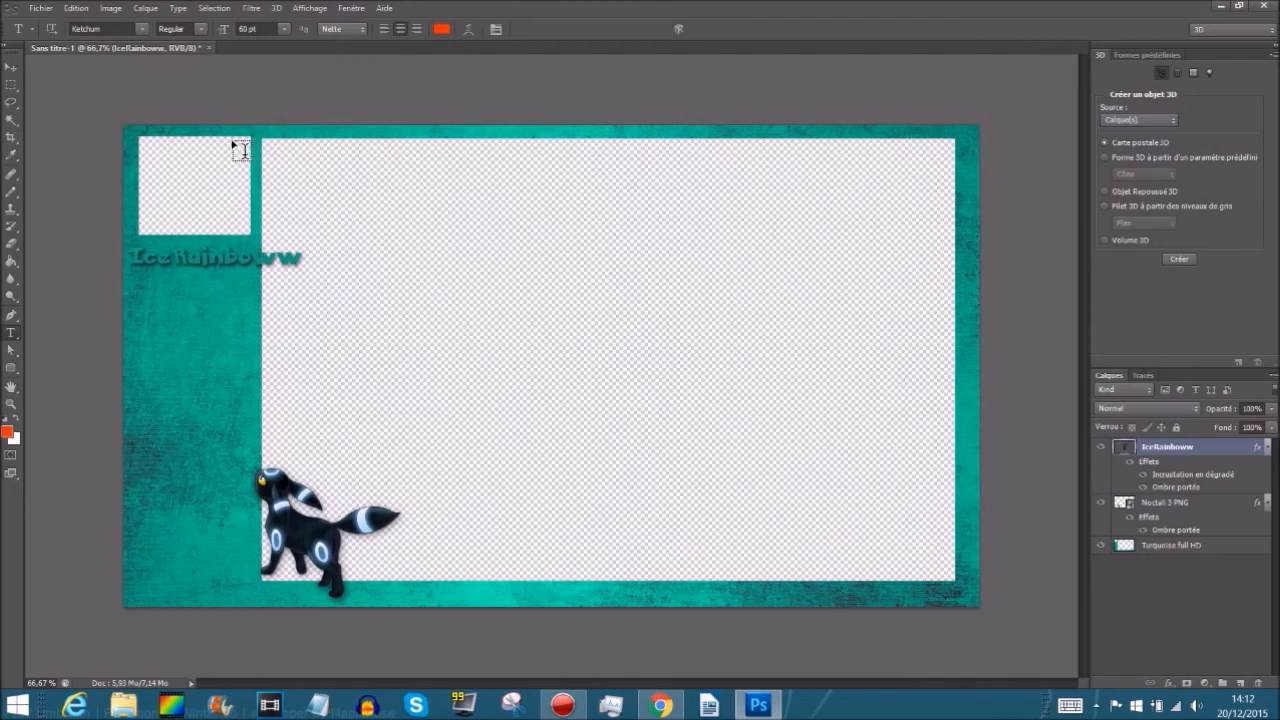
- Start saving the layout under a new name and choose PNG as the file format
left_click(45, 8)
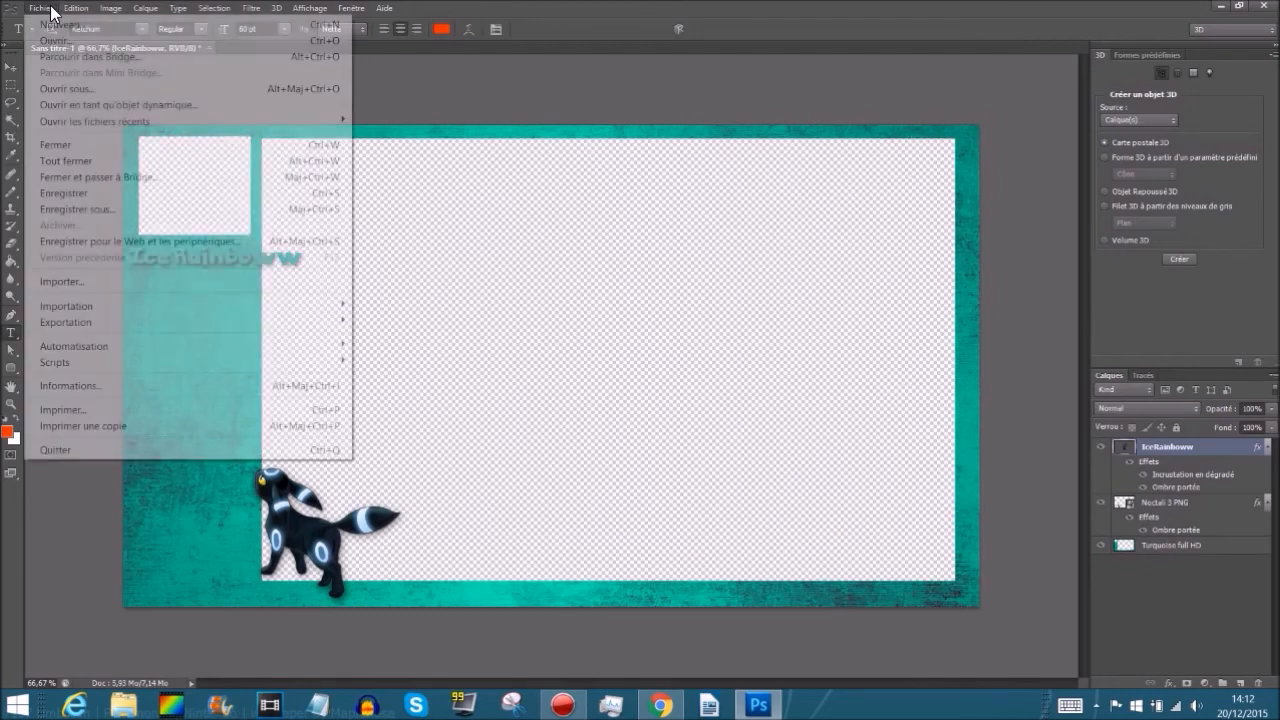
left_click(83, 212)
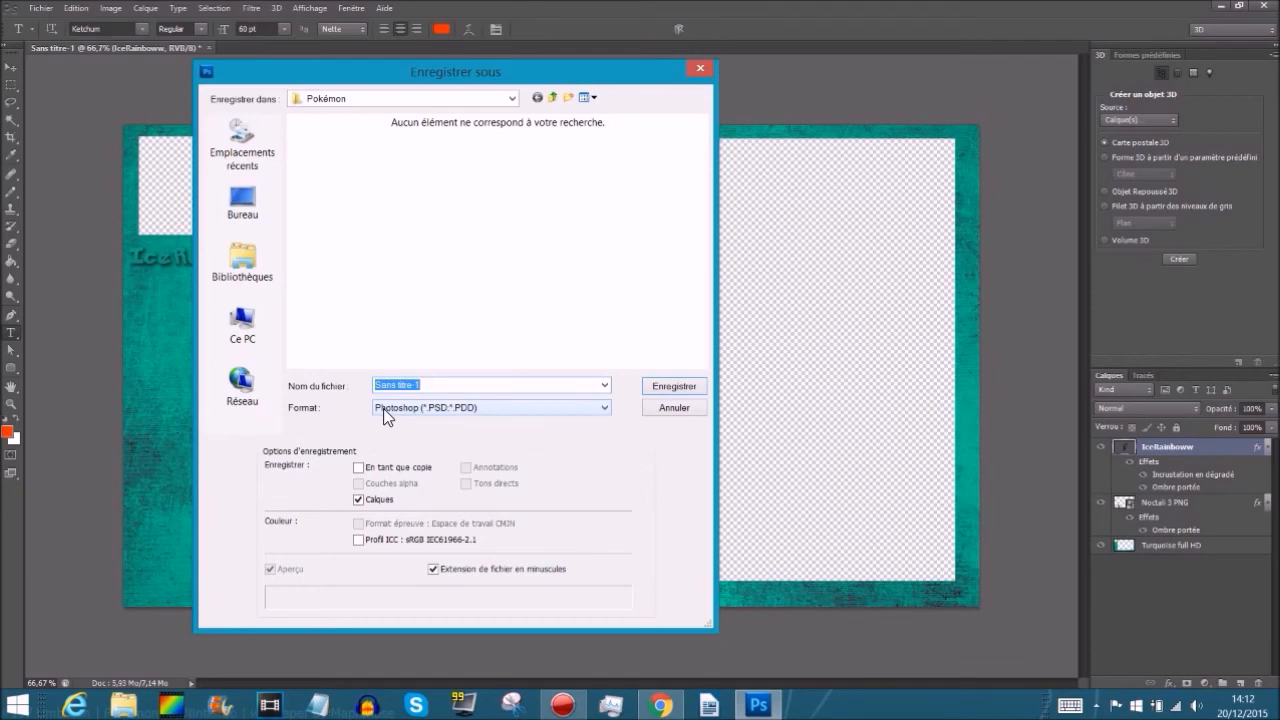
left_click(383, 408)
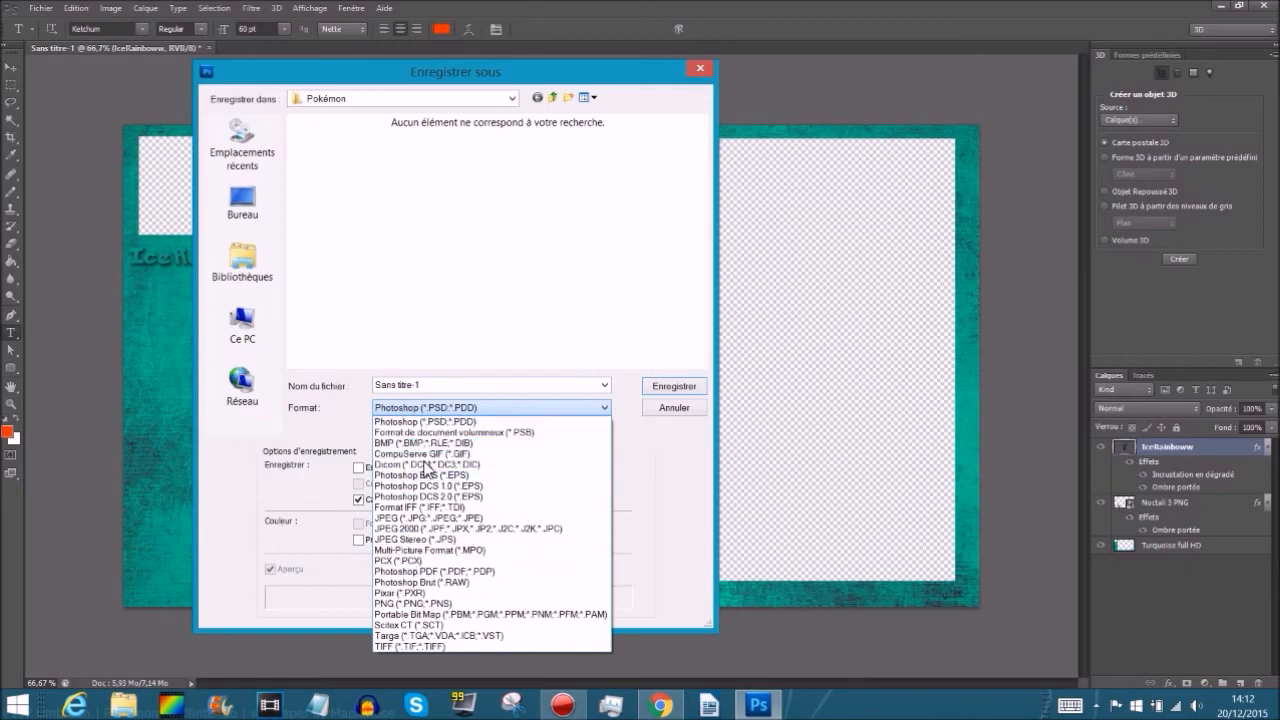
left_click(385, 604)
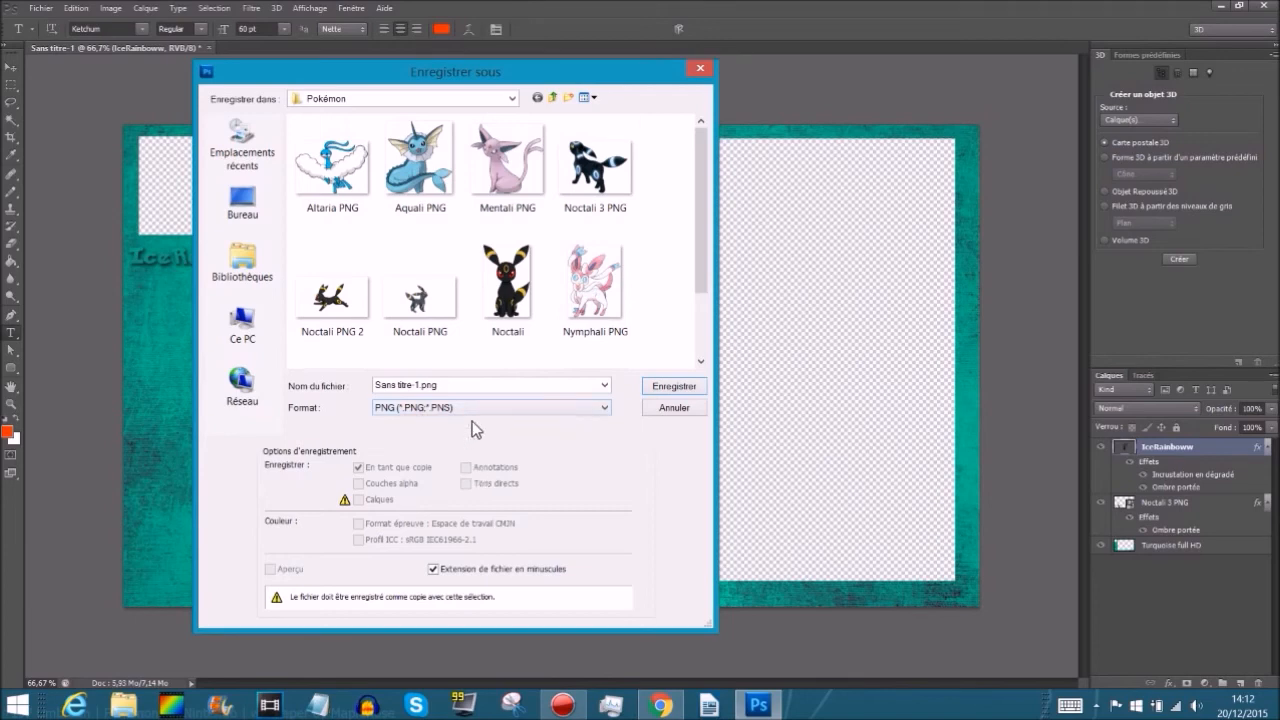
- Try the JPEG 2000 and JPEG file formats for the saved layout, and switch back to PNG
left_click(413, 419)
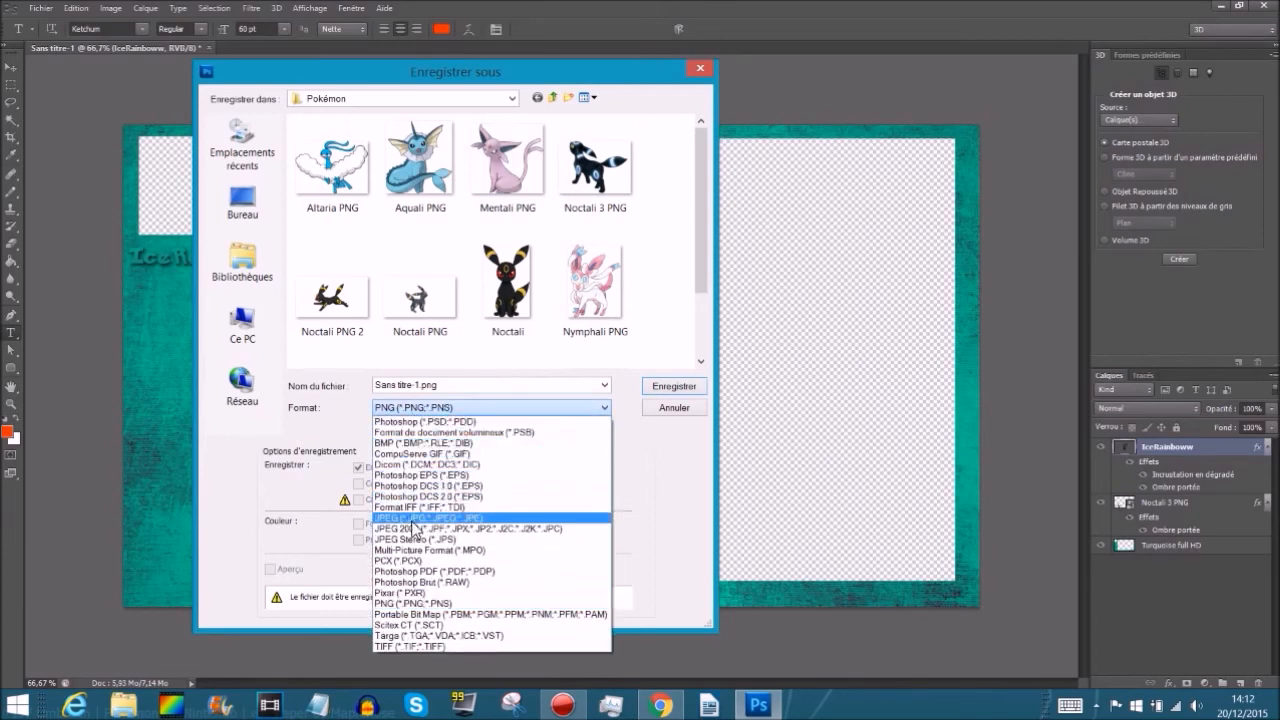
left_click(414, 517)
left_click(410, 408)
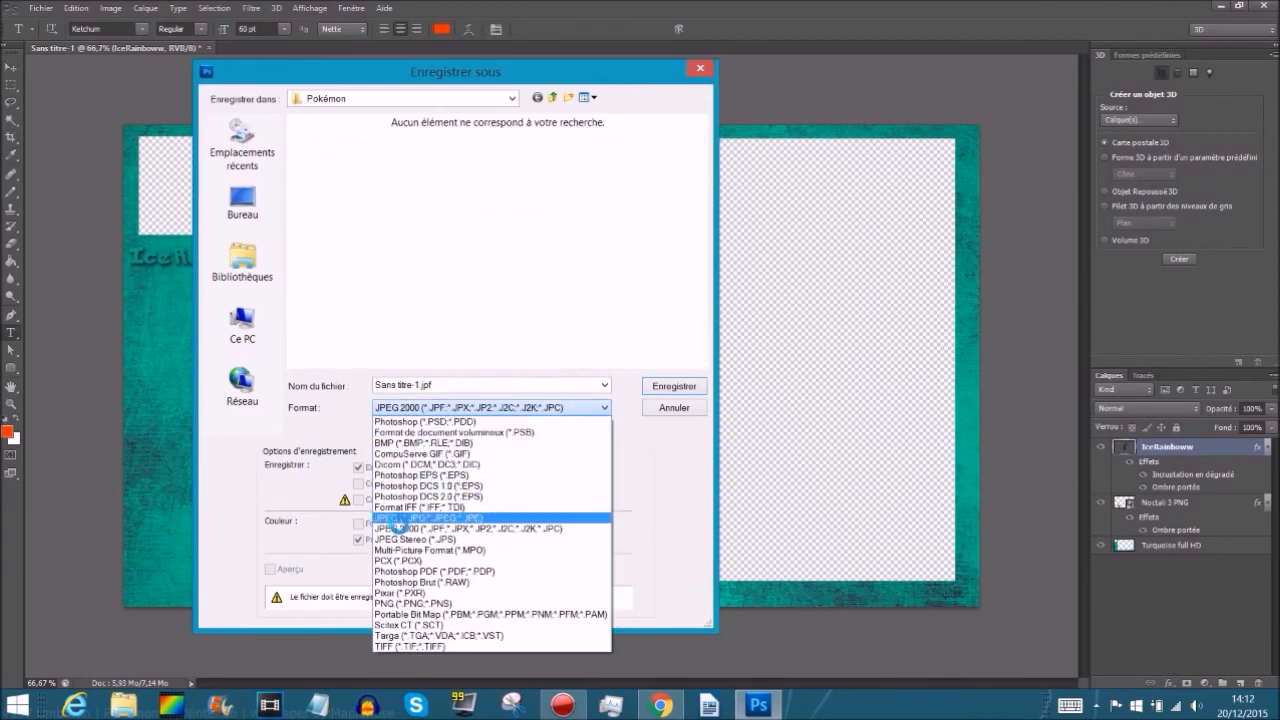
left_click(400, 528)
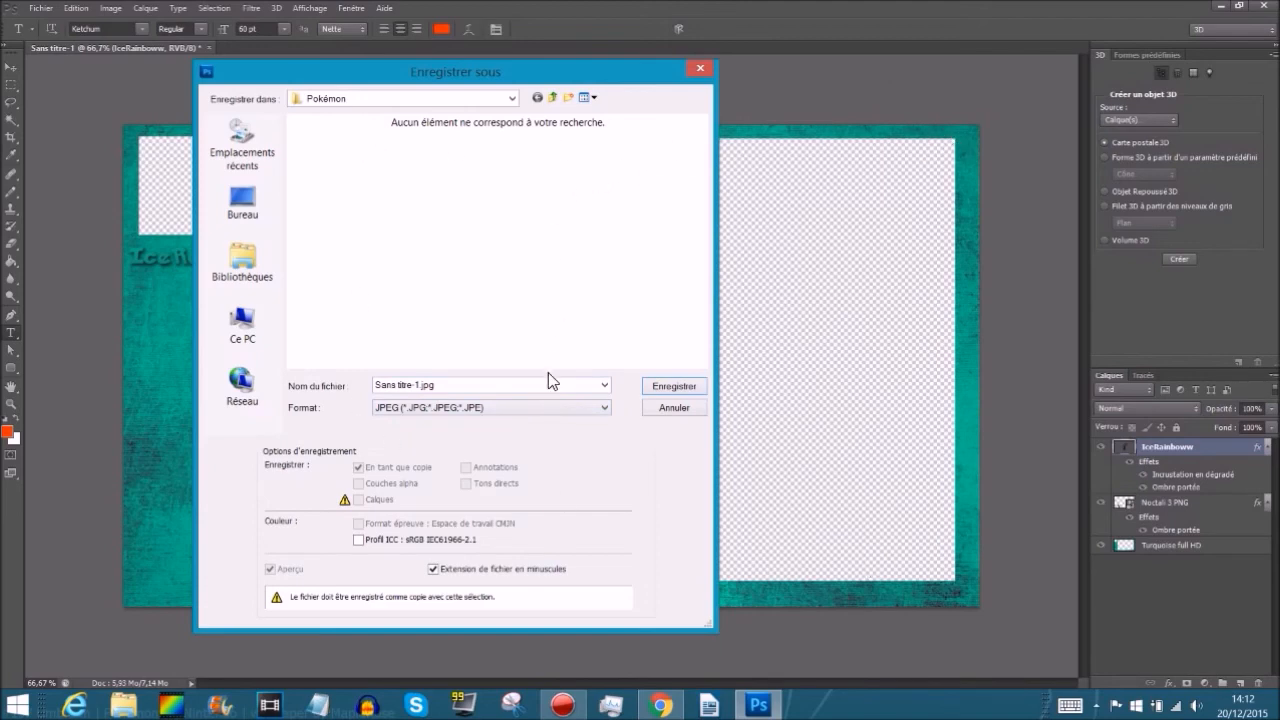
left_click(445, 408)
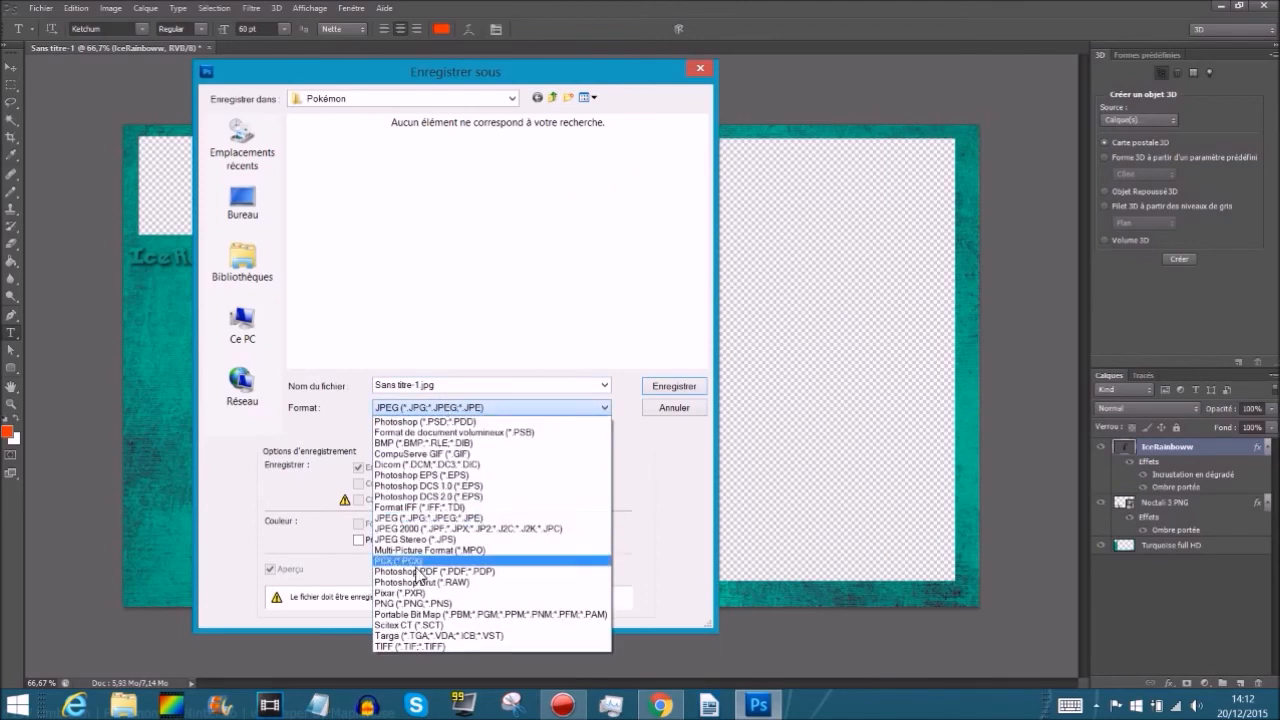
left_click(410, 603)
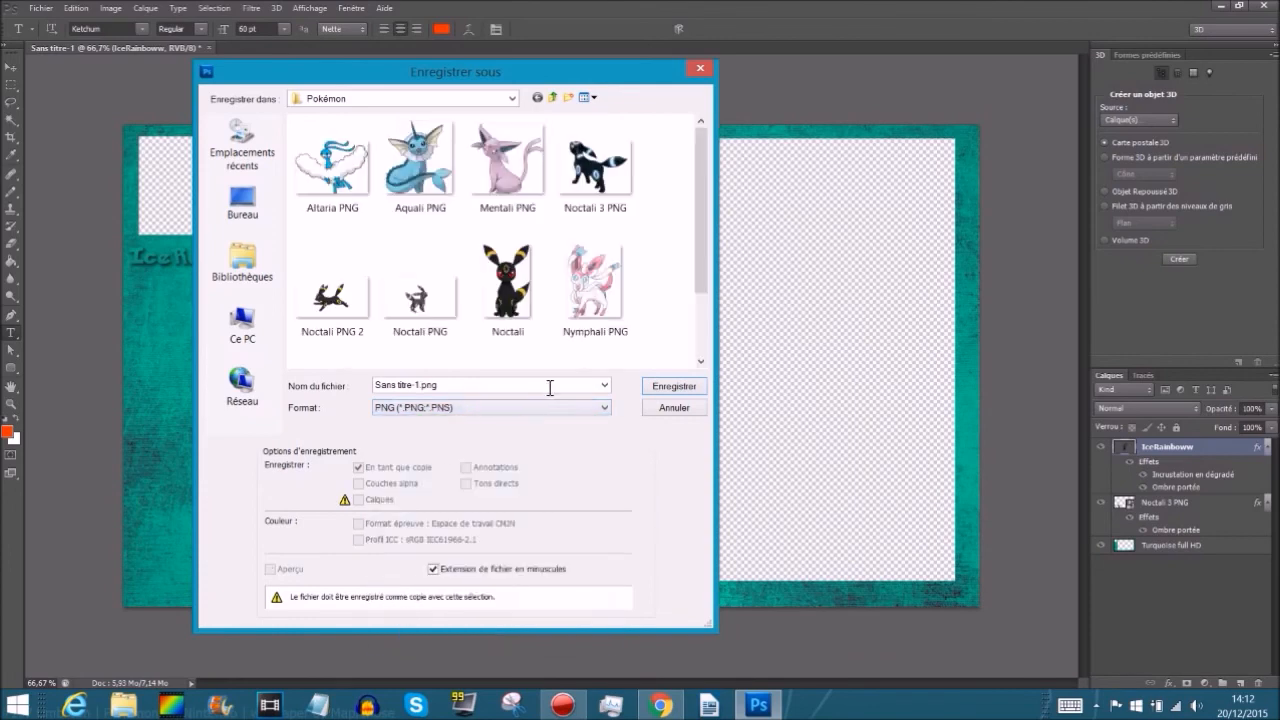
- Set the save location to the Pokémon folder inside Images > Fond d'écran
left_click(325, 103)
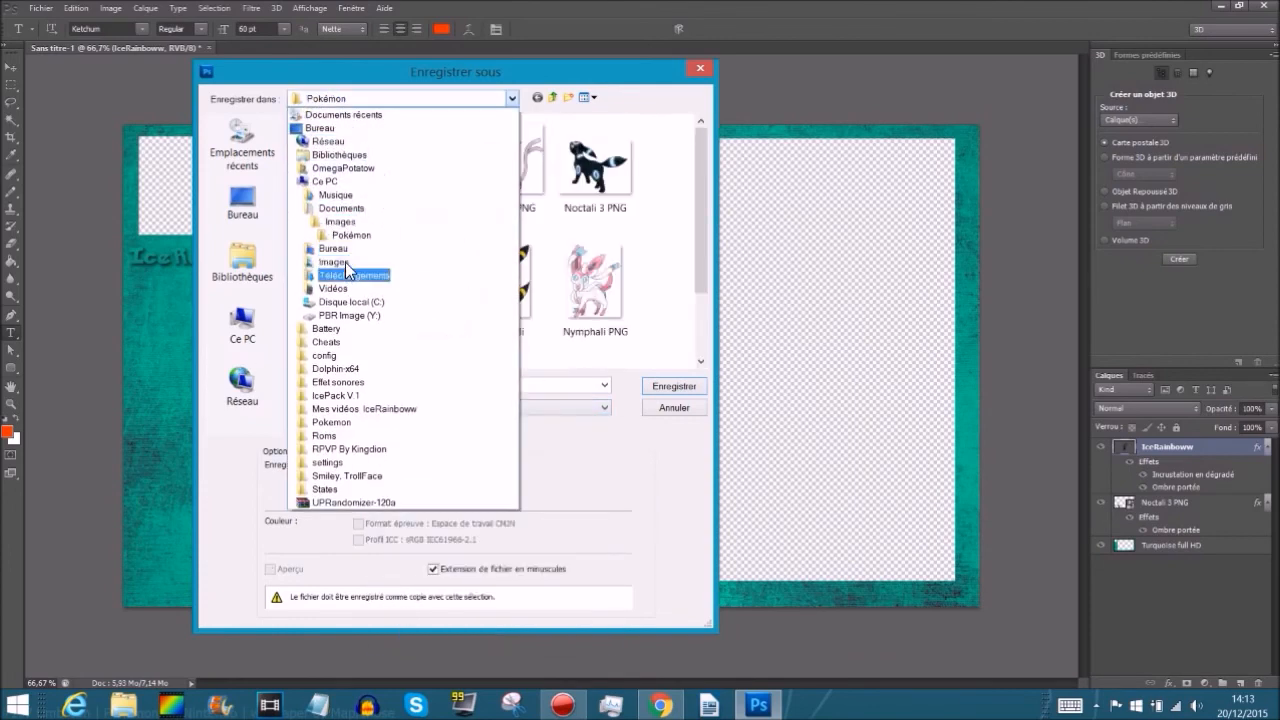
left_click(350, 222)
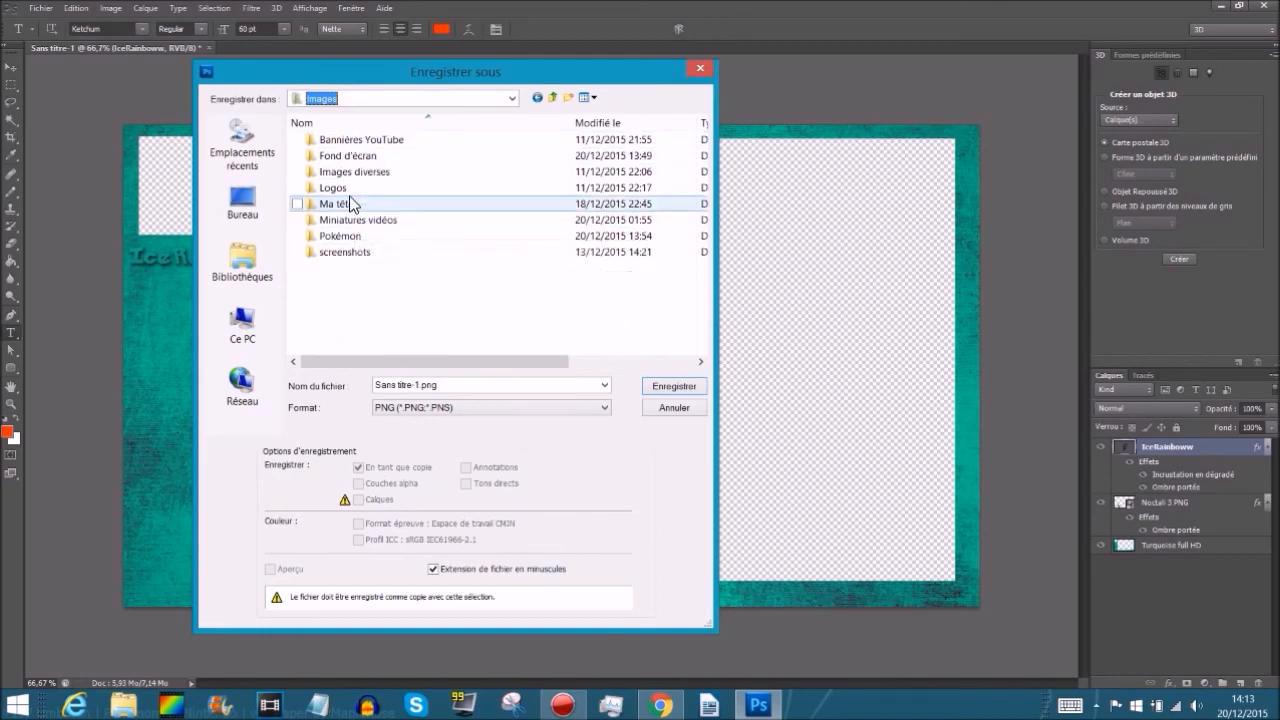
double_click(362, 157)
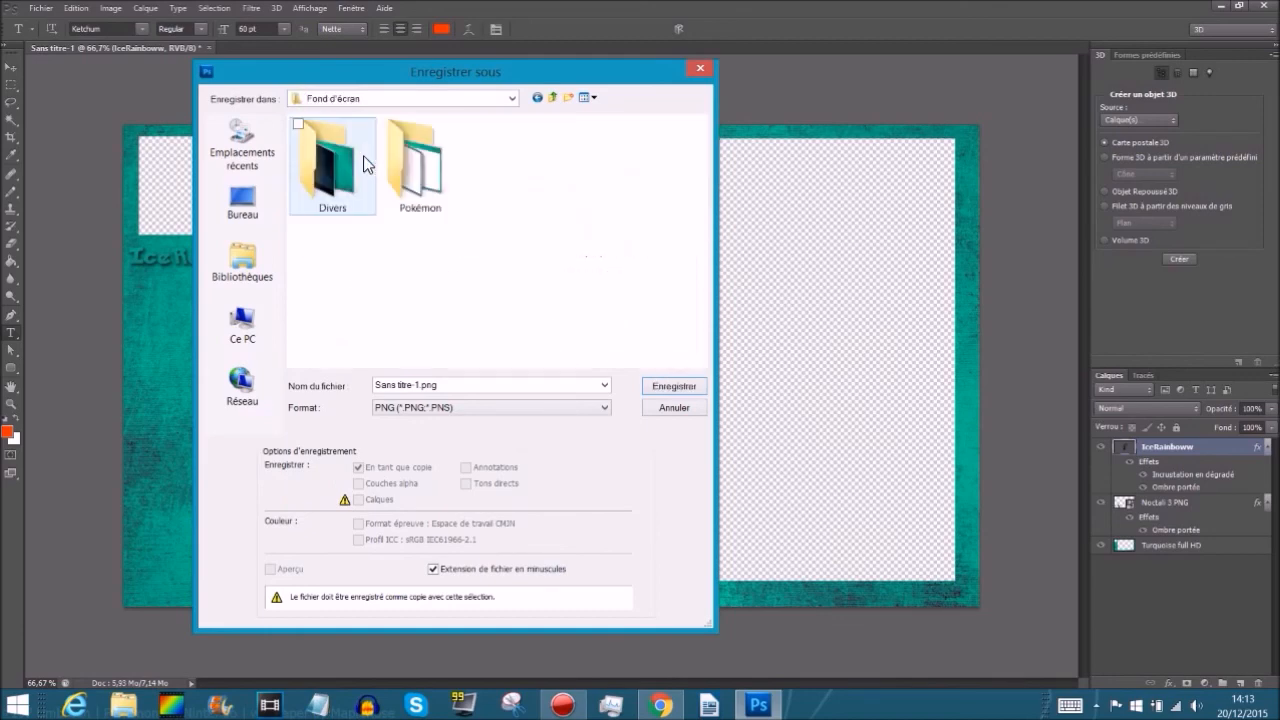
double_click(407, 163)
- Name the file "Layout teswt" and save it as a PNG with Smallest / Slow compression and no interlacing
double_click(433, 384)
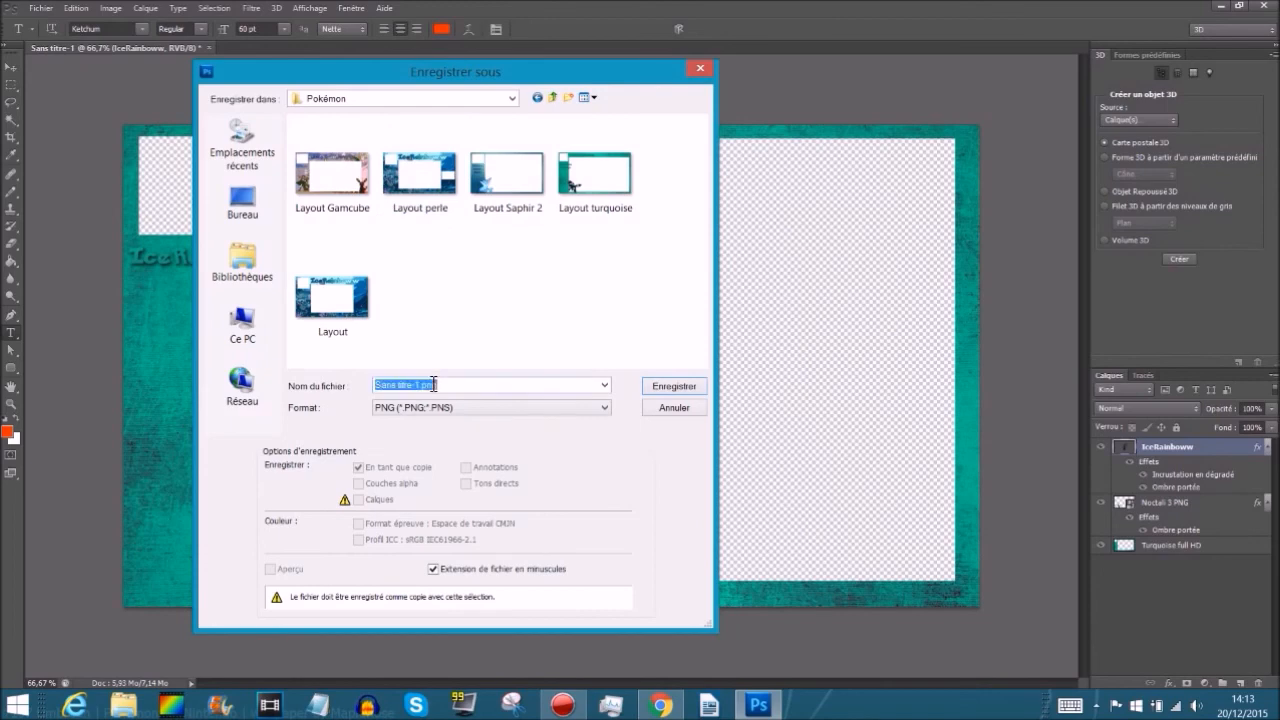
type("Lay")
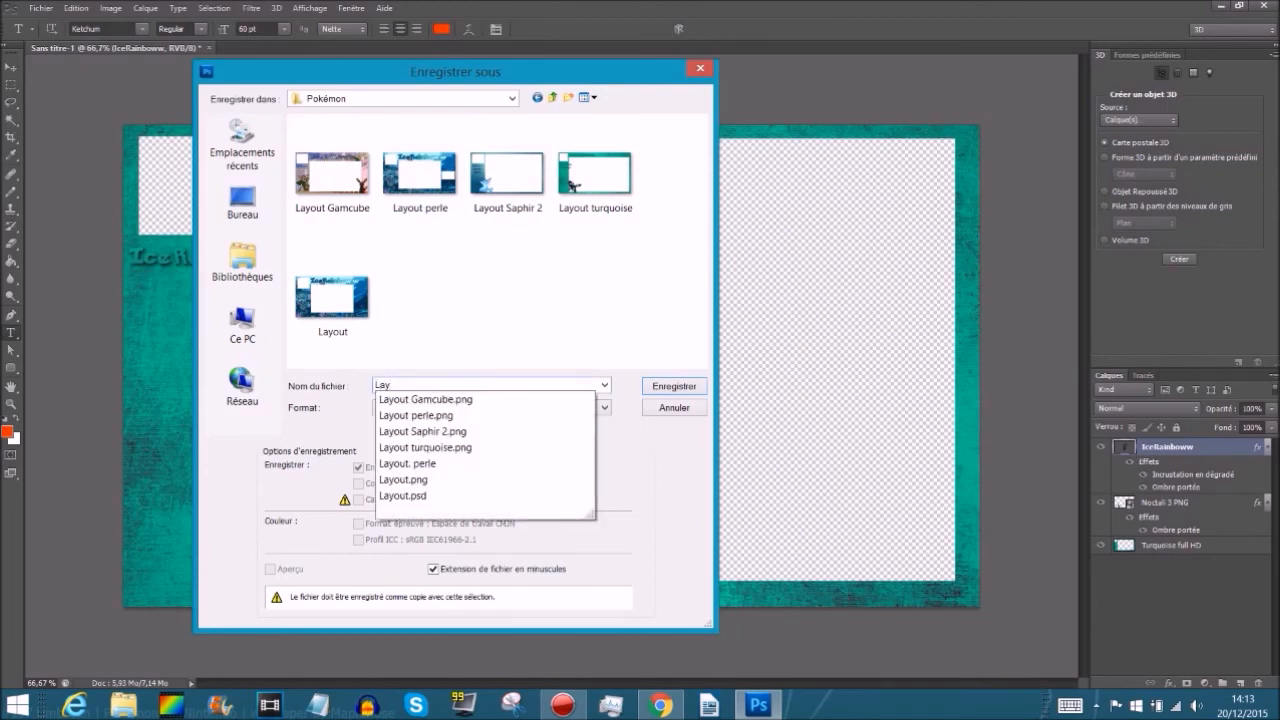
left_click(433, 384)
type("p")
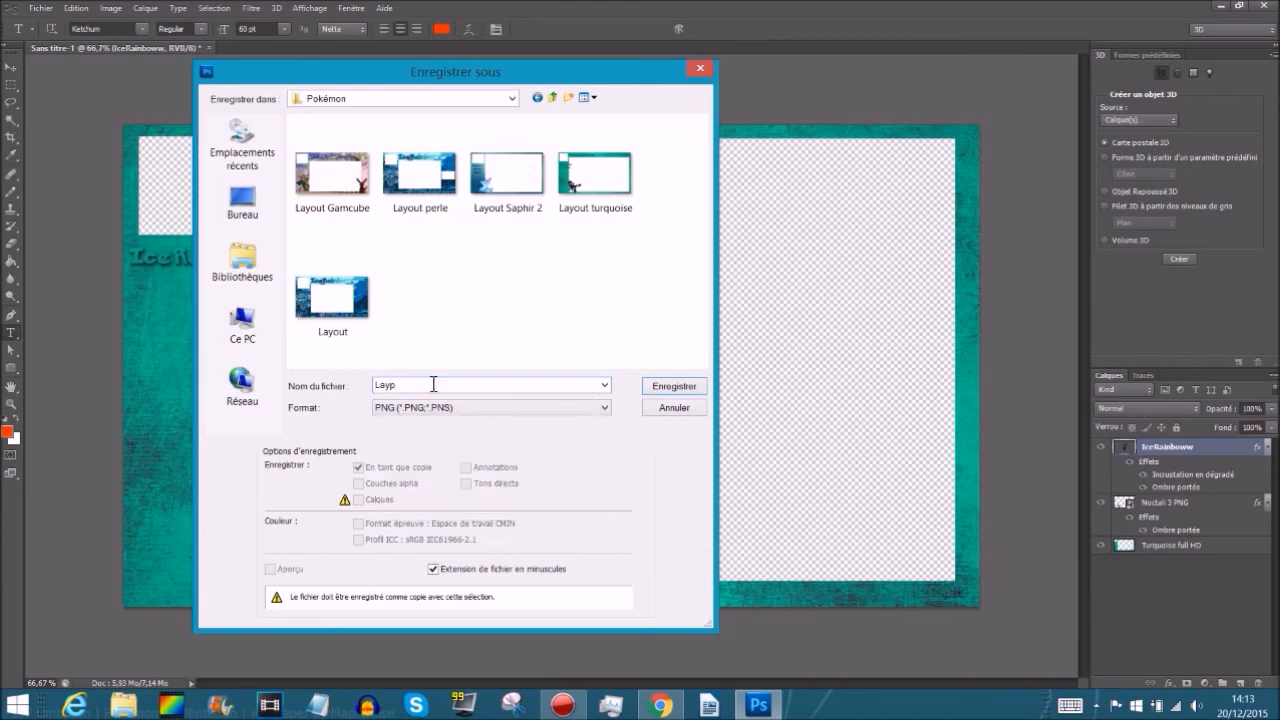
key("BackSpace")
type("out")
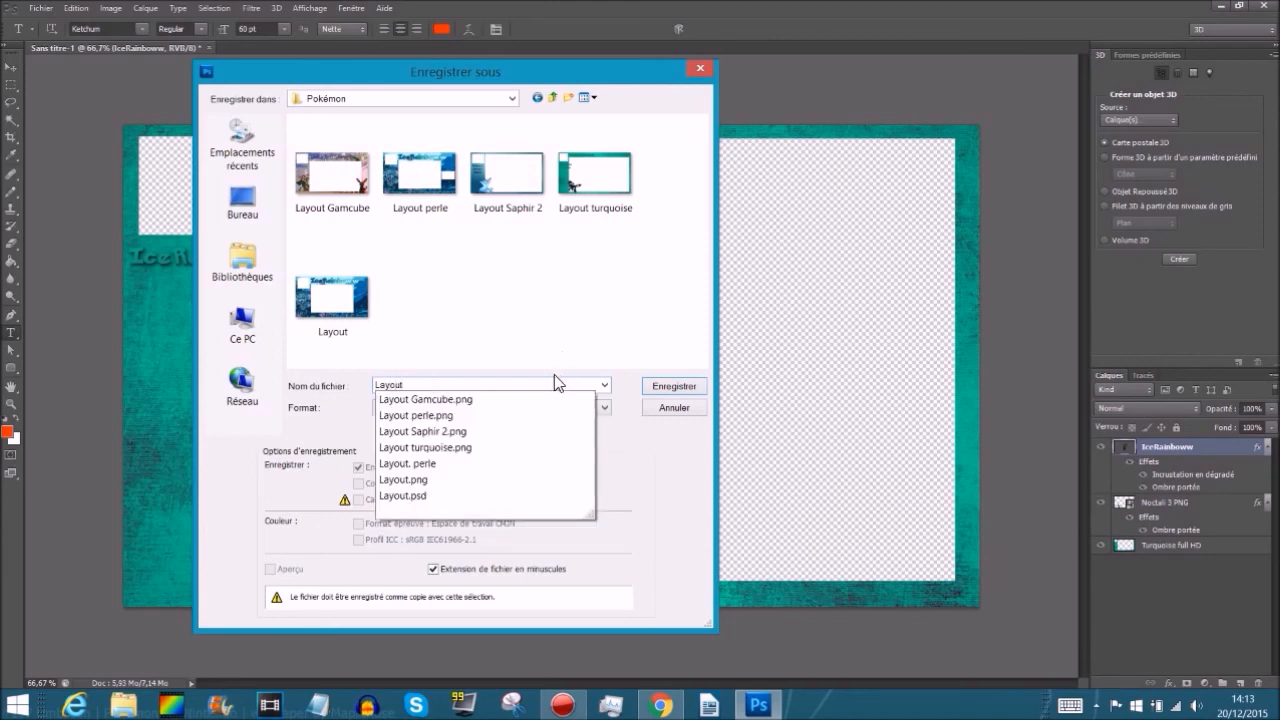
type(" teswt")
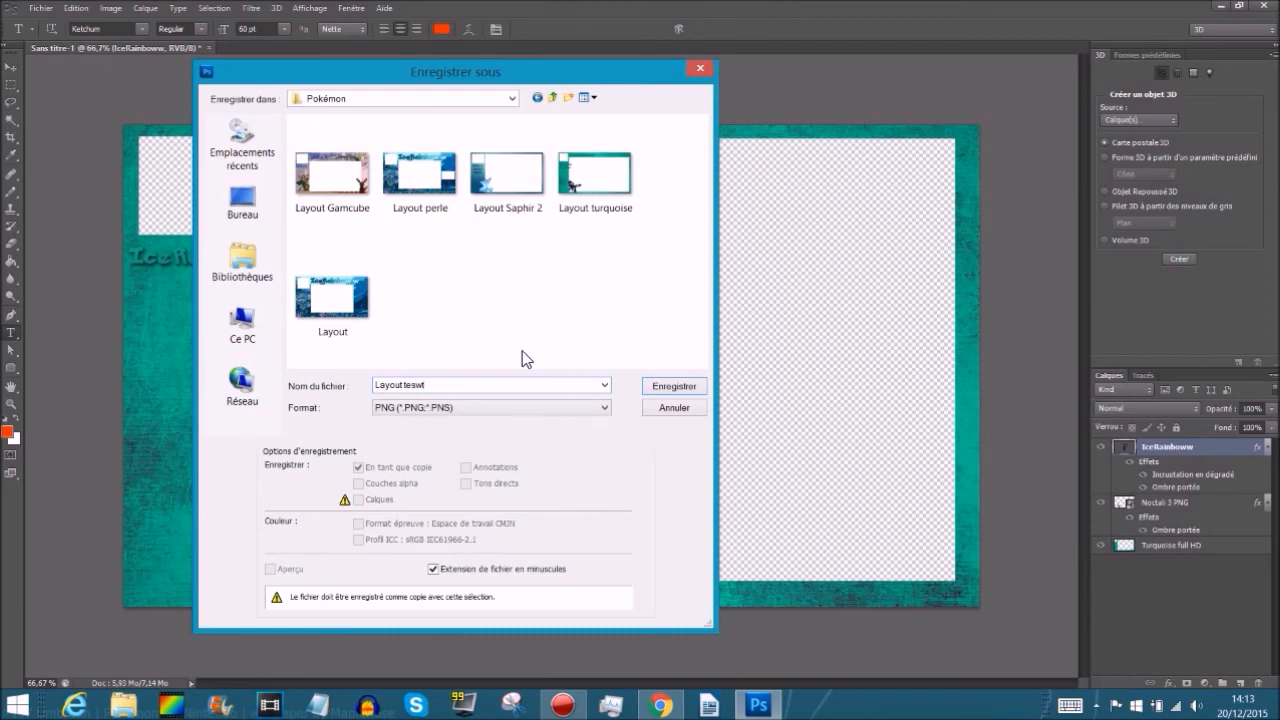
left_click(670, 392)
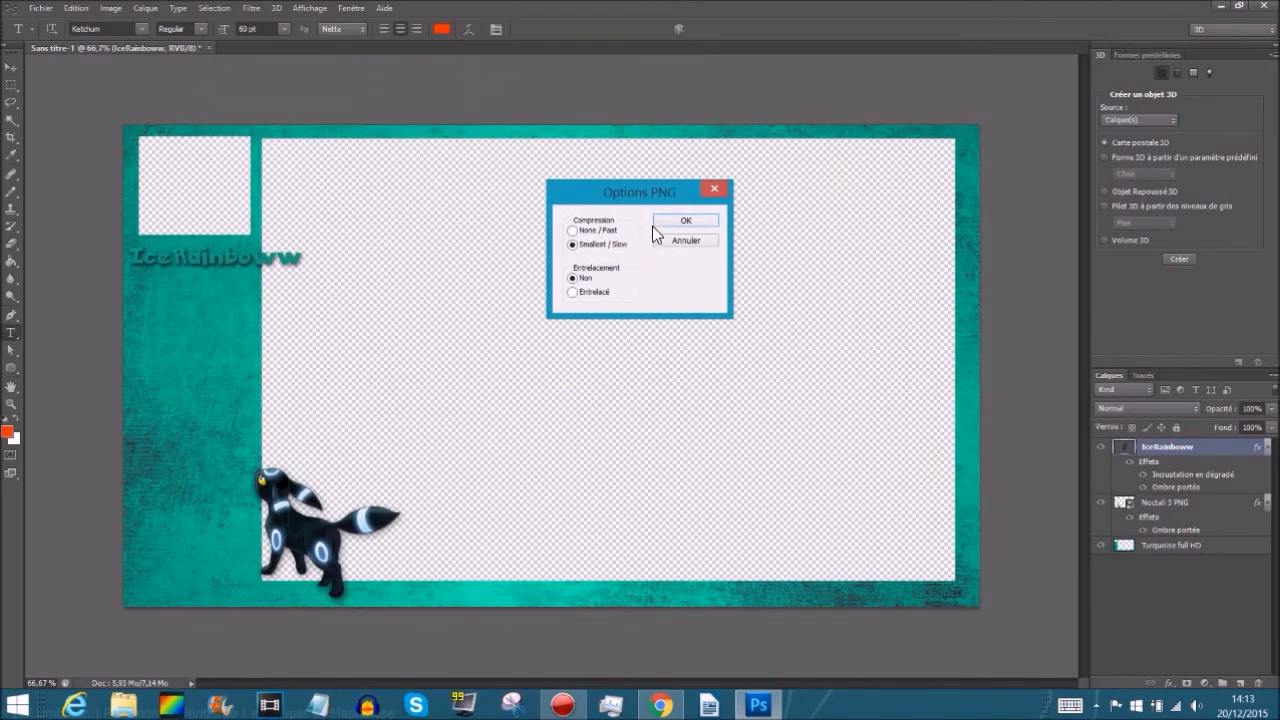
left_click(683, 219)
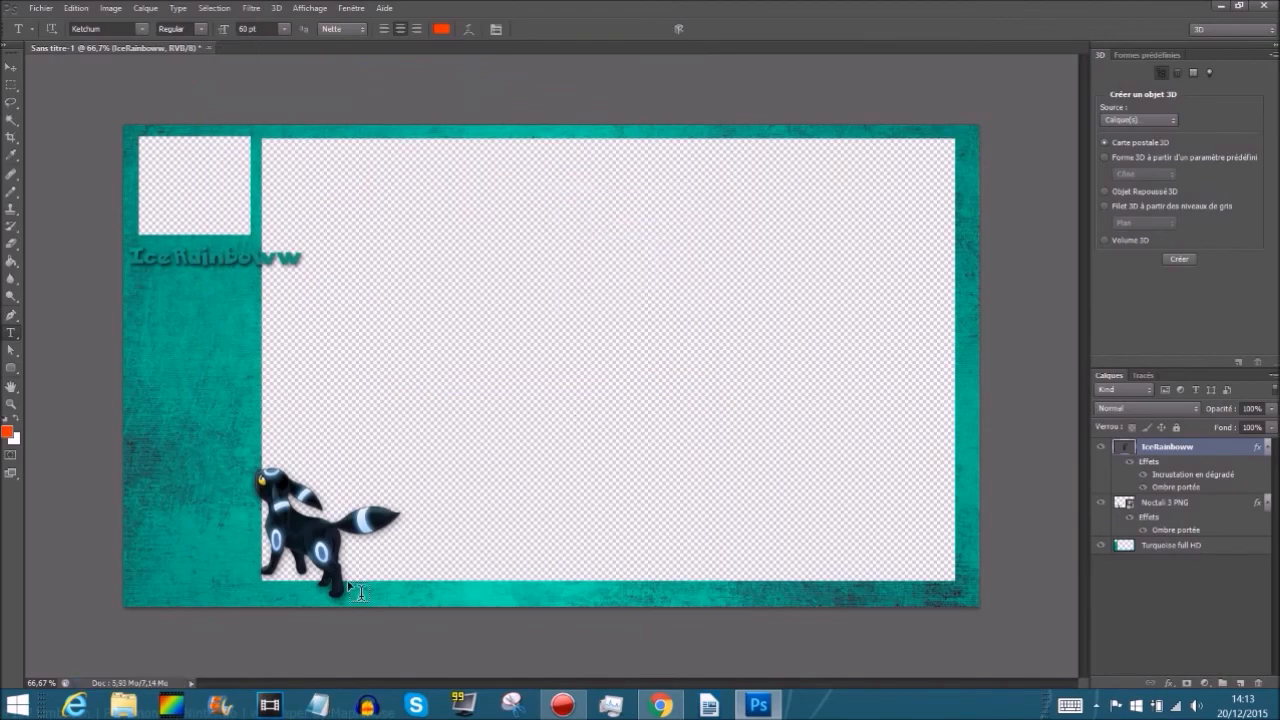
- Switch to File Explorer, view the "Layout teswt" image in Documents > Images > Fond d'écran > Pokémon, and close the viewer
left_click(123, 705)
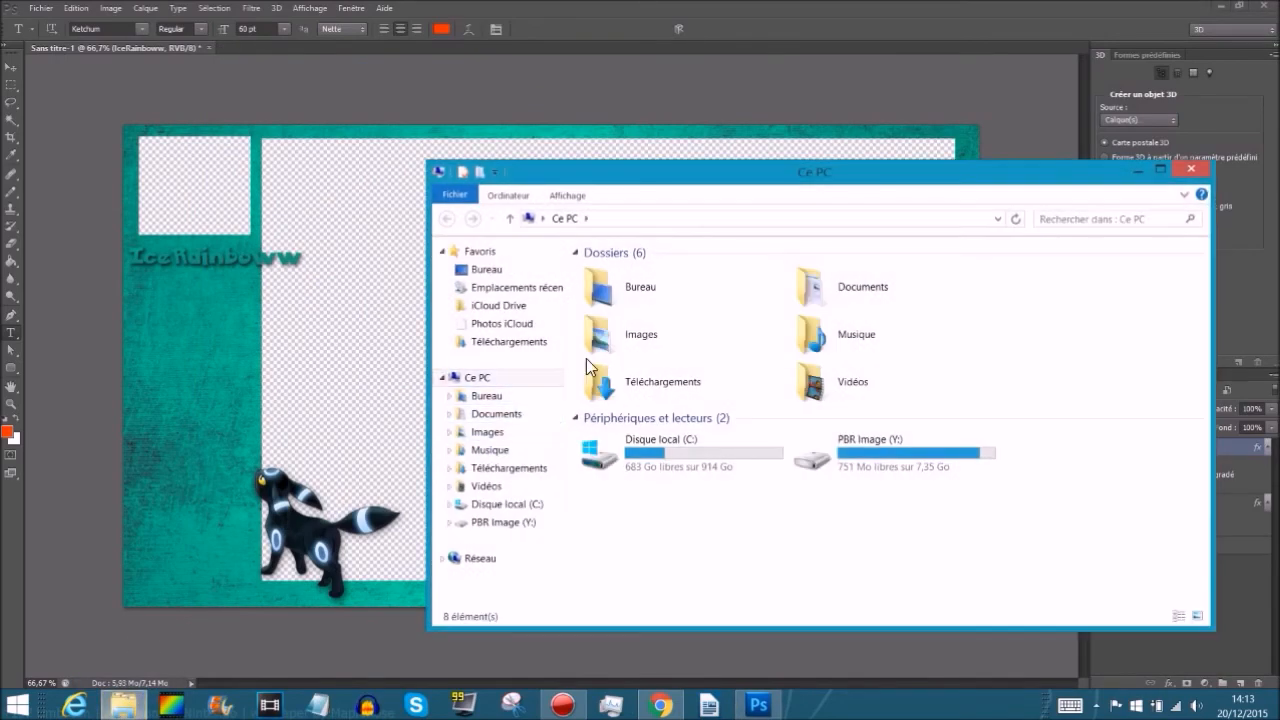
double_click(851, 300)
double_click(800, 290)
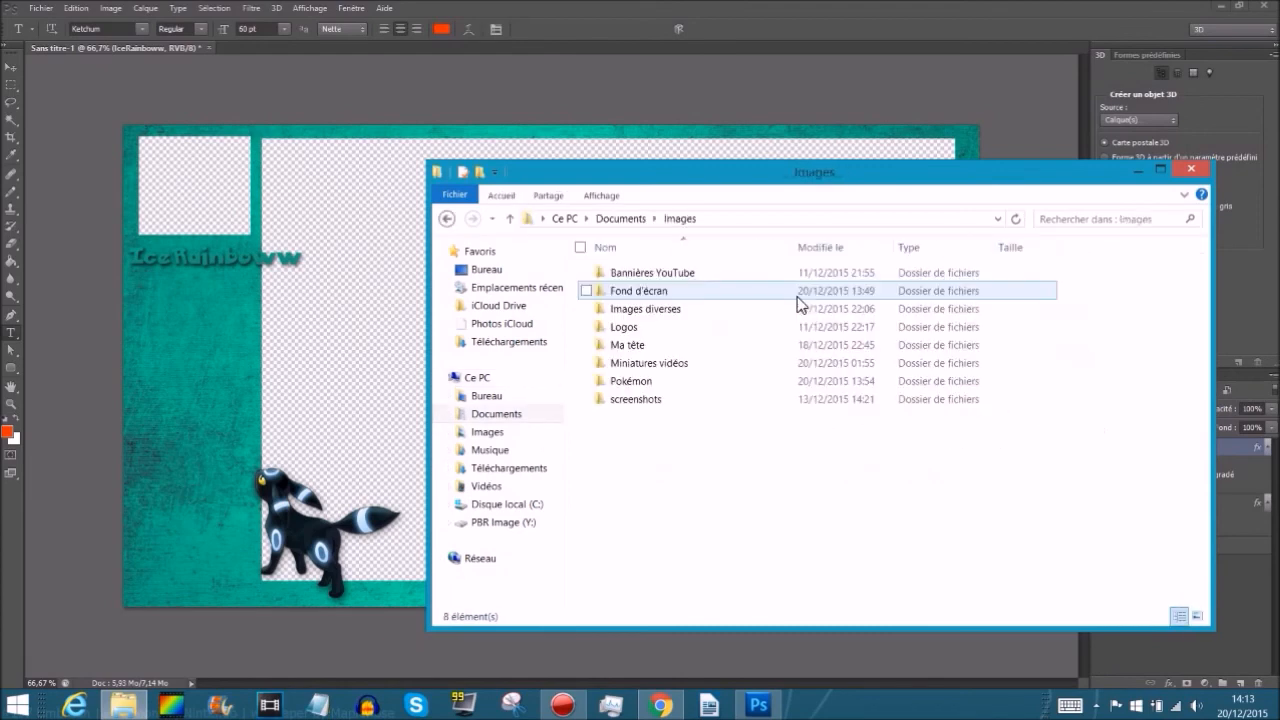
double_click(625, 291)
double_click(712, 292)
double_click(1070, 268)
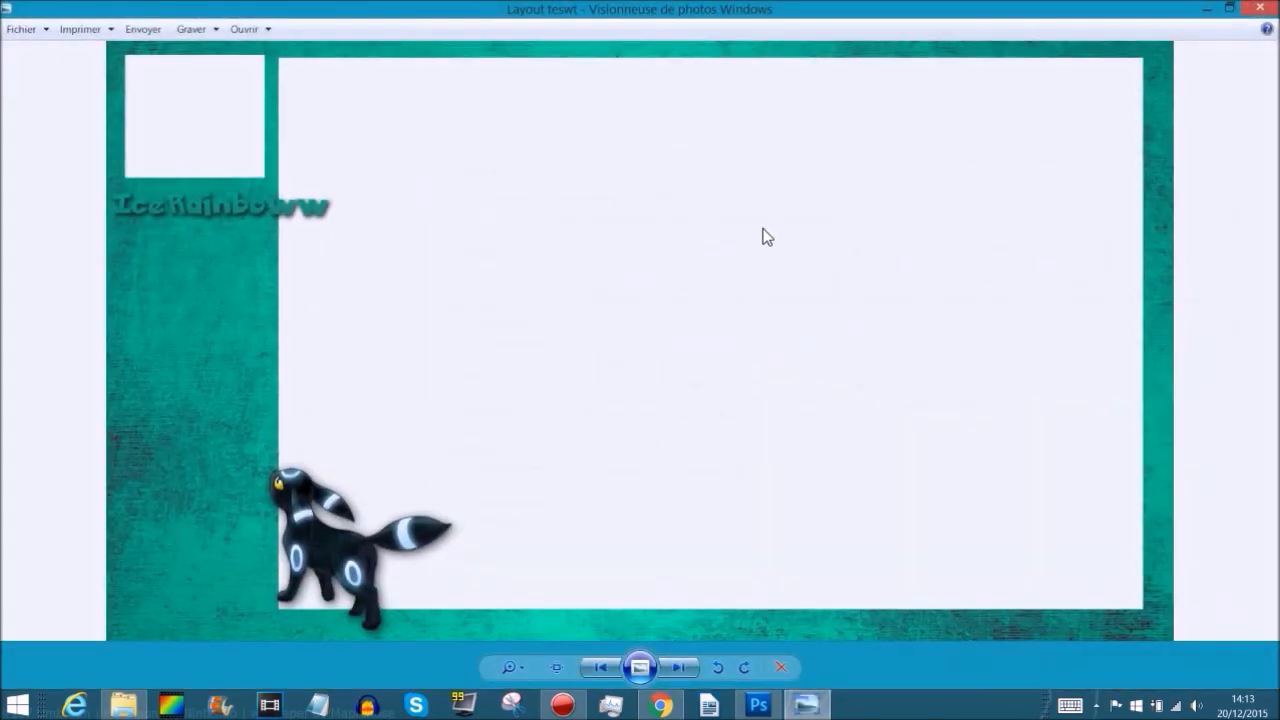
left_click(1262, 8)
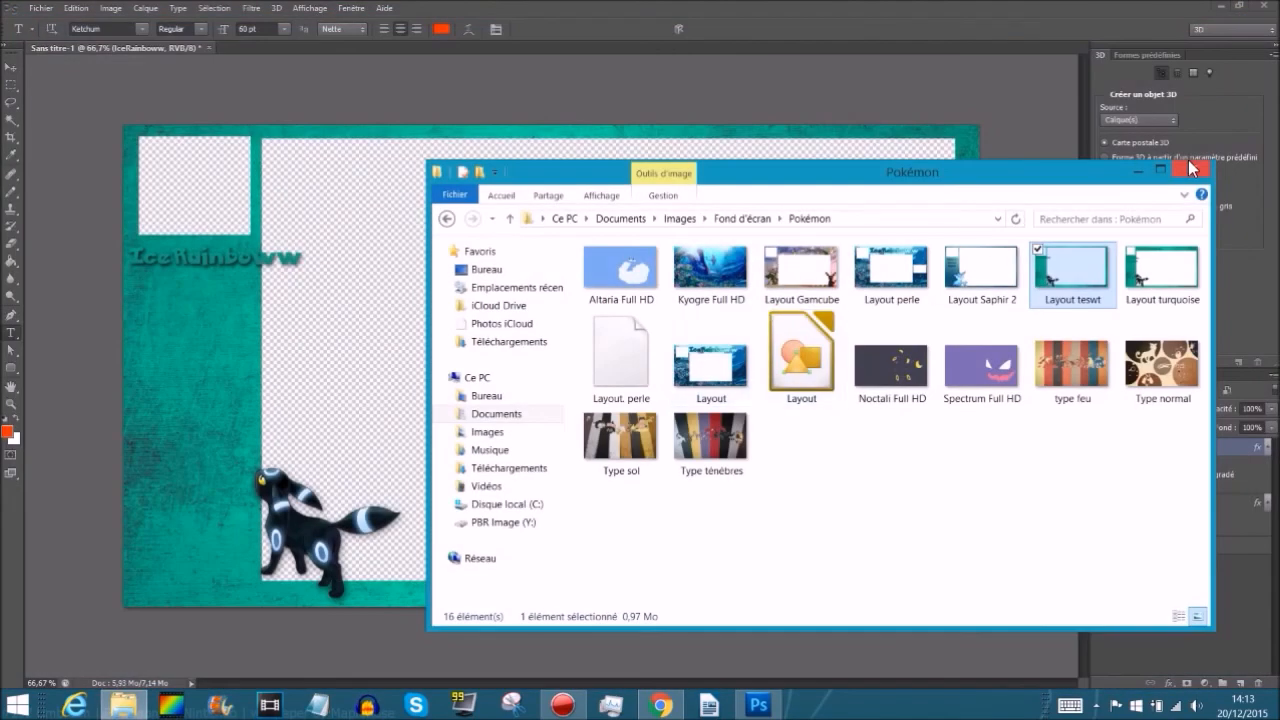